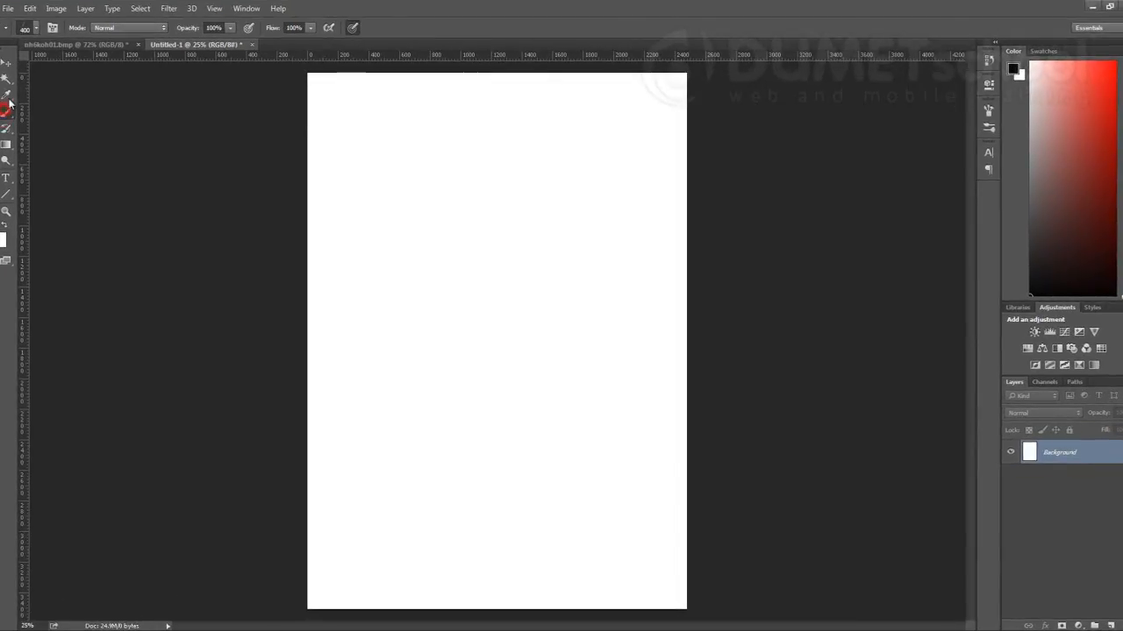
# - Try stamping a single black 400 px brush dot in the upper-left area of the blank canvas, and undo it
pyautogui.click(35, 29)
pyautogui.doubleClick(20, 149)
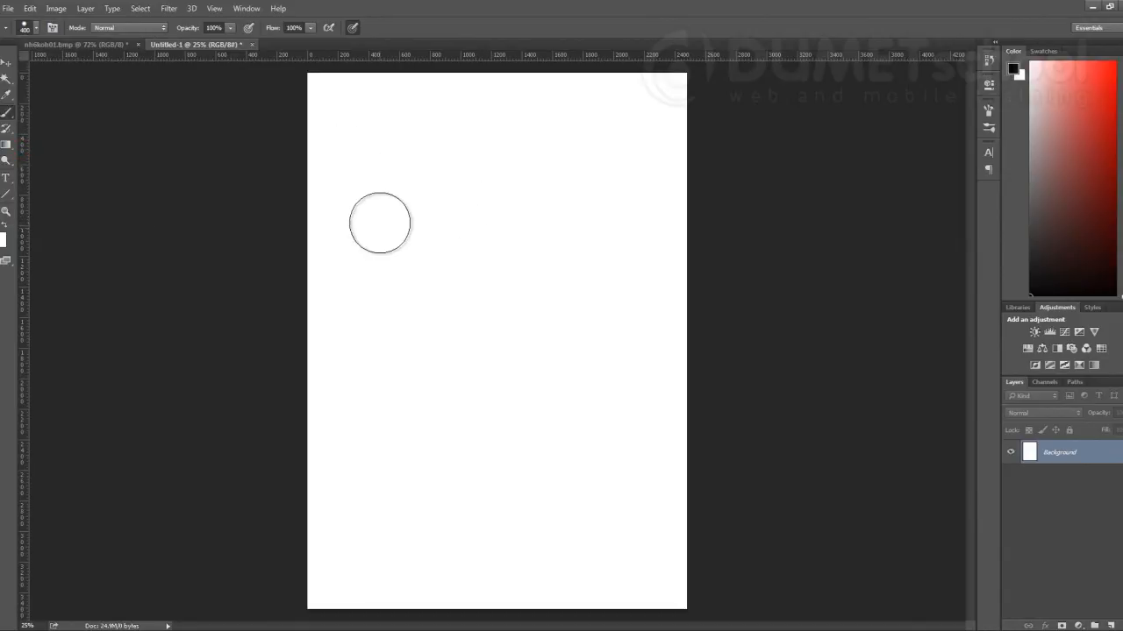
pyautogui.click(391, 204)
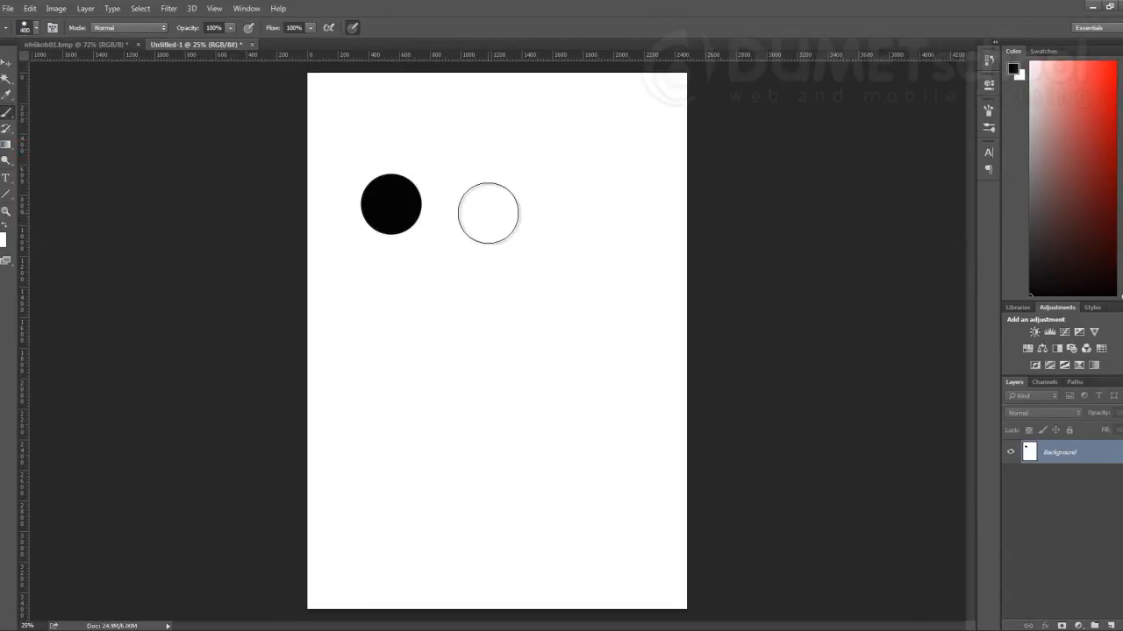
pyautogui.hotkey('ctrl', 'z')
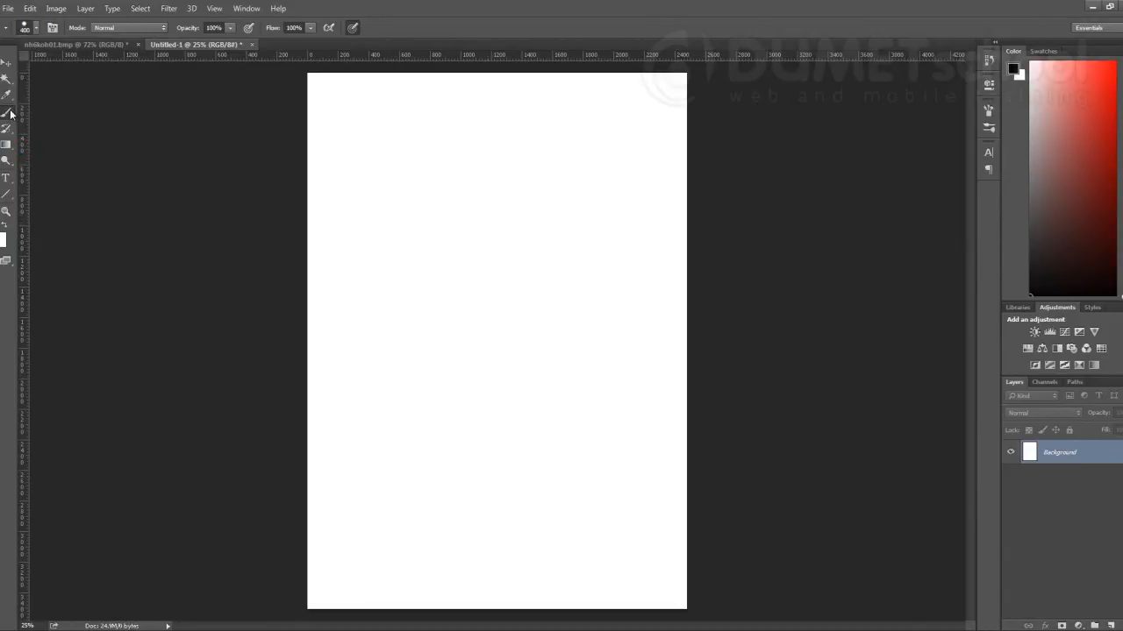
# - Activate the Brush Tool and choose the Hard Round brush tip
pyautogui.rightClick(10, 112)
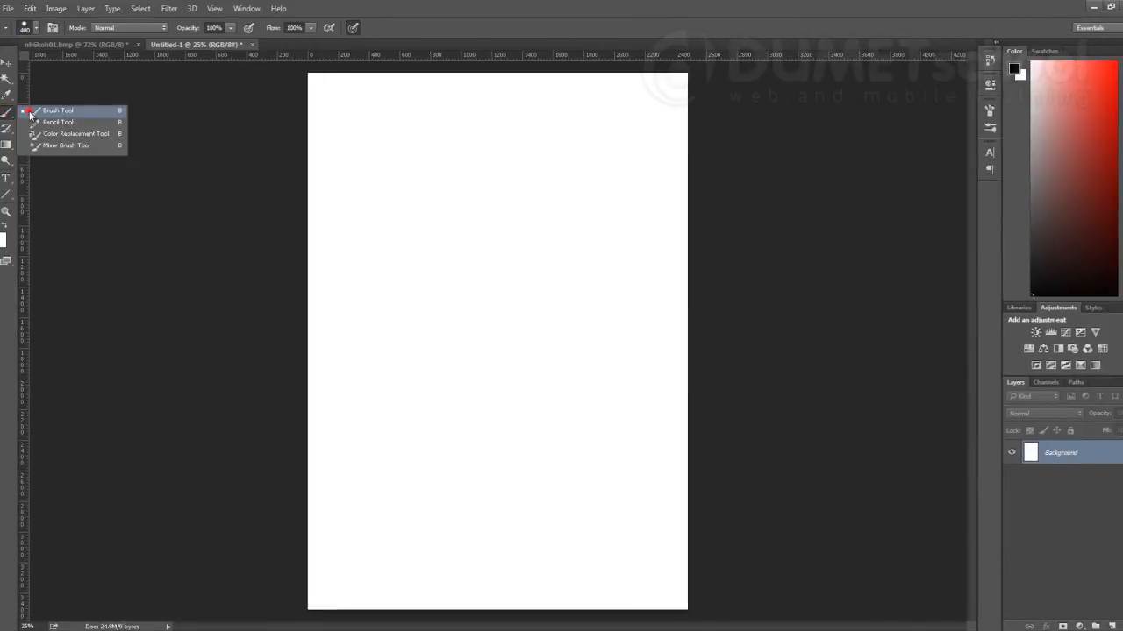
pyautogui.click(32, 112)
pyautogui.click(35, 27)
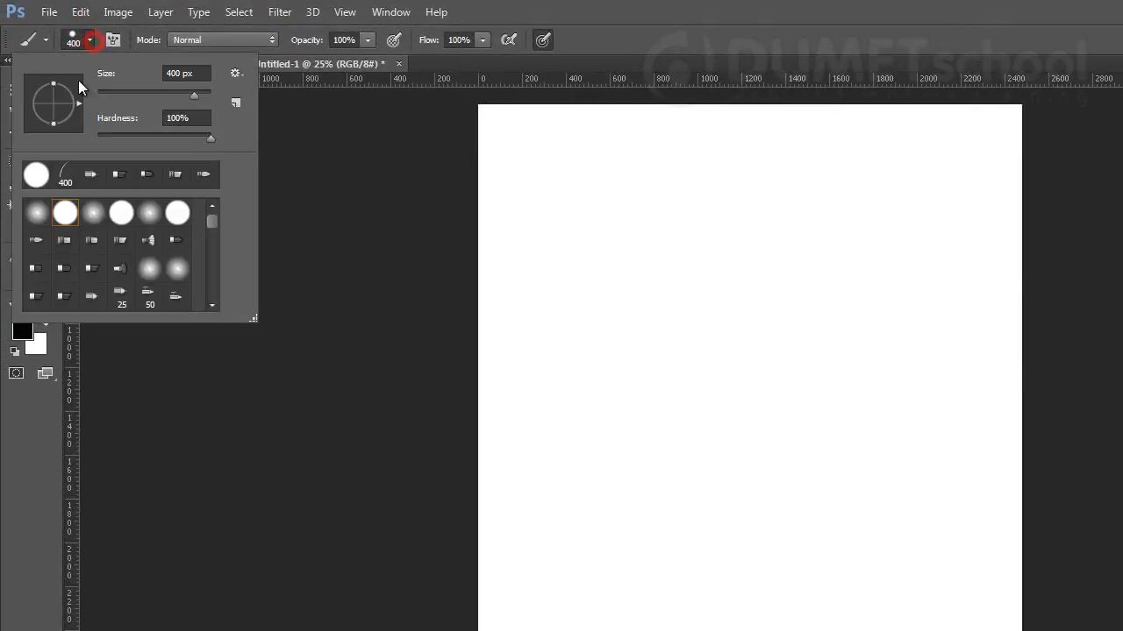
pyautogui.click(67, 220)
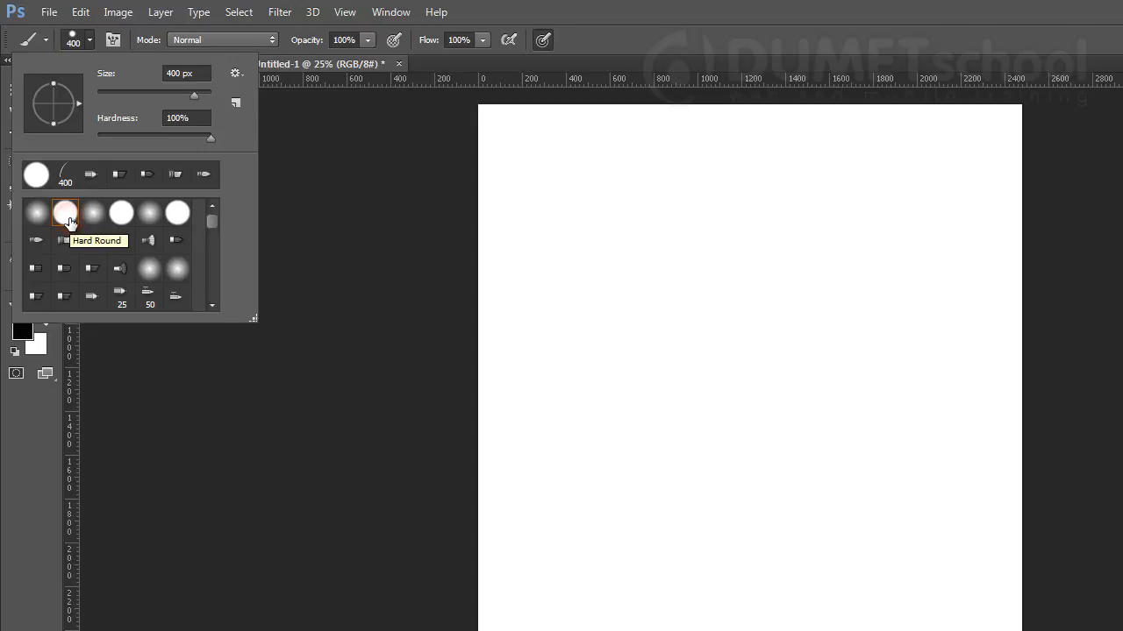
# - Set the Hard Round brush's size to 88 px and its hardness to 83%
pyautogui.moveTo(194, 94)
pyautogui.mouseDown()
pyautogui.moveTo(153, 98)
pyautogui.moveTo(177, 95)
pyautogui.mouseUp()
pyautogui.moveTo(210, 137); pyautogui.dragTo(177, 140)
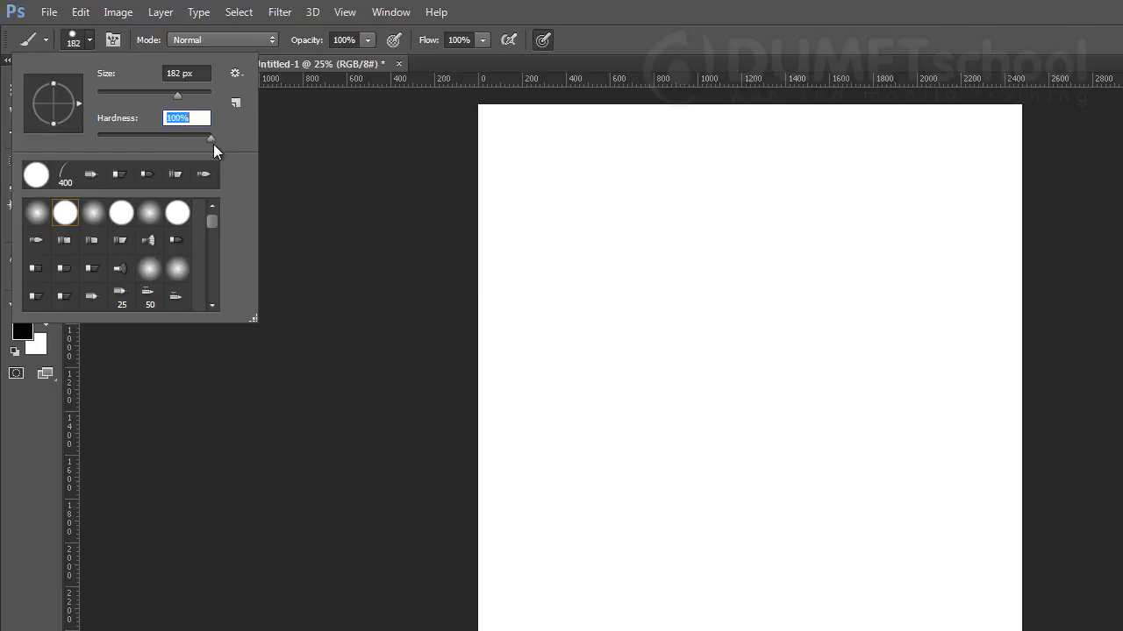
pyautogui.moveTo(185, 144); pyautogui.dragTo(216, 142)
pyautogui.moveTo(178, 94)
pyautogui.mouseDown()
pyautogui.moveTo(139, 103)
pyautogui.moveTo(161, 105)
pyautogui.moveTo(146, 95)
pyautogui.mouseUp()
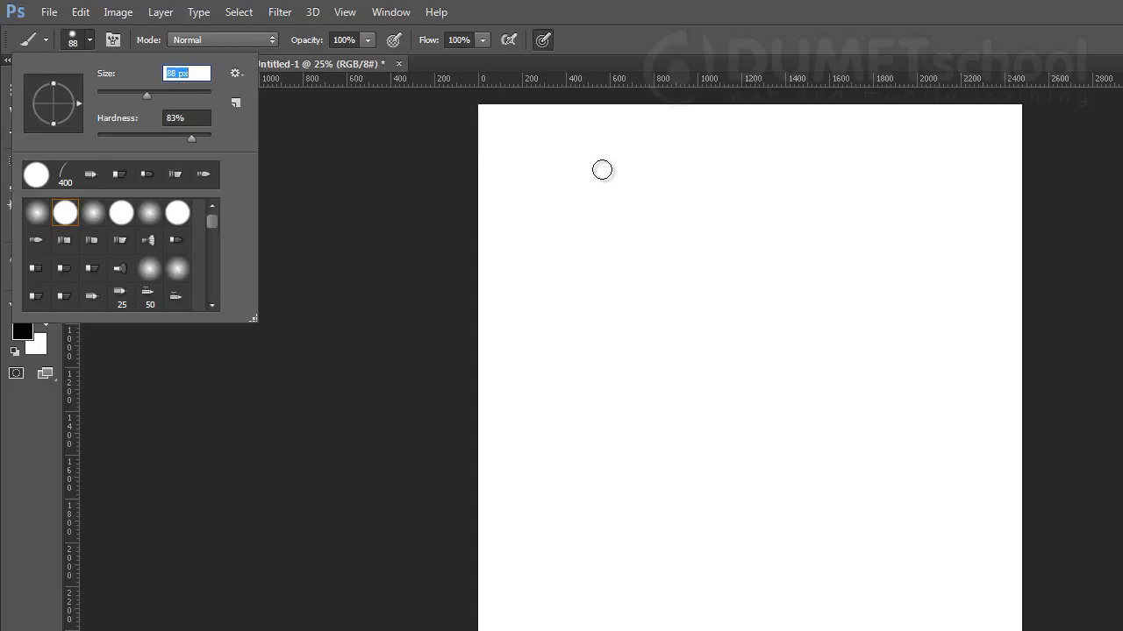
pyautogui.press('BackSpace')
pyautogui.write('[[[[]]]')
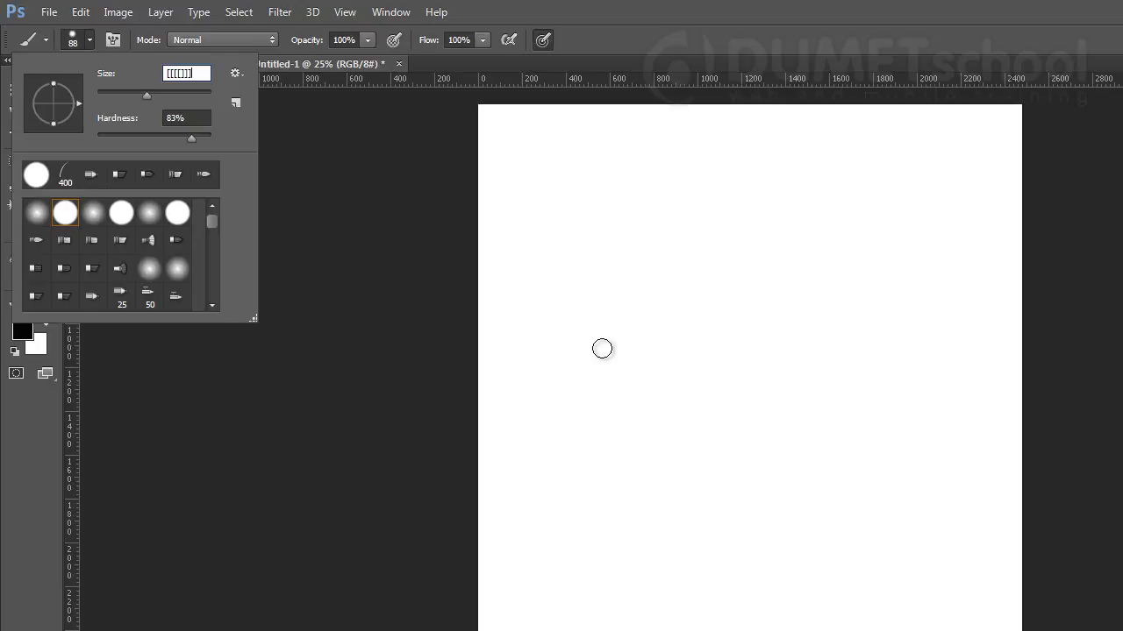
pyautogui.moveTo(210, 76); pyautogui.dragTo(164, 76)
pyautogui.press('BackSpace')
pyautogui.click(629, 27)
pyautogui.click(547, 243)
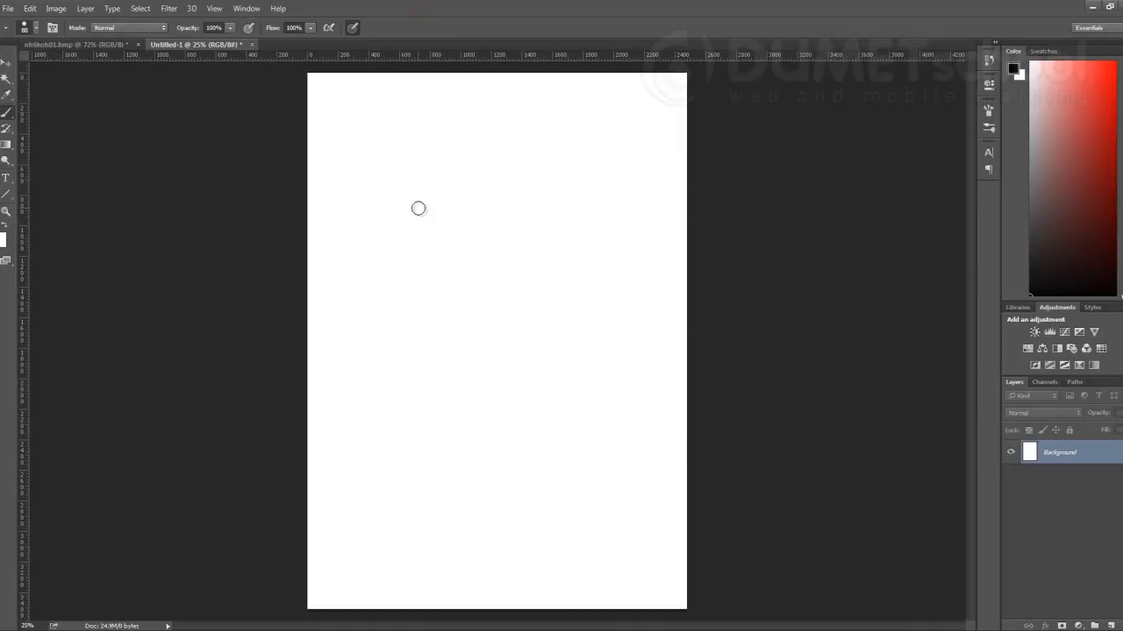
# - Shrink and enlarge the brush in increments, ending at a size of 175 px
pyautogui.press('[')
pyautogui.press('[')
pyautogui.press('[')
pyautogui.press('[')
pyautogui.press('[')
pyautogui.press(']')
pyautogui.press(']')
pyautogui.press(']')
pyautogui.press(']')
pyautogui.press(']')
pyautogui.press(']')
pyautogui.press(']')
pyautogui.press(']')
pyautogui.press(']')
pyautogui.press(']')
pyautogui.press(']')
pyautogui.press(']')
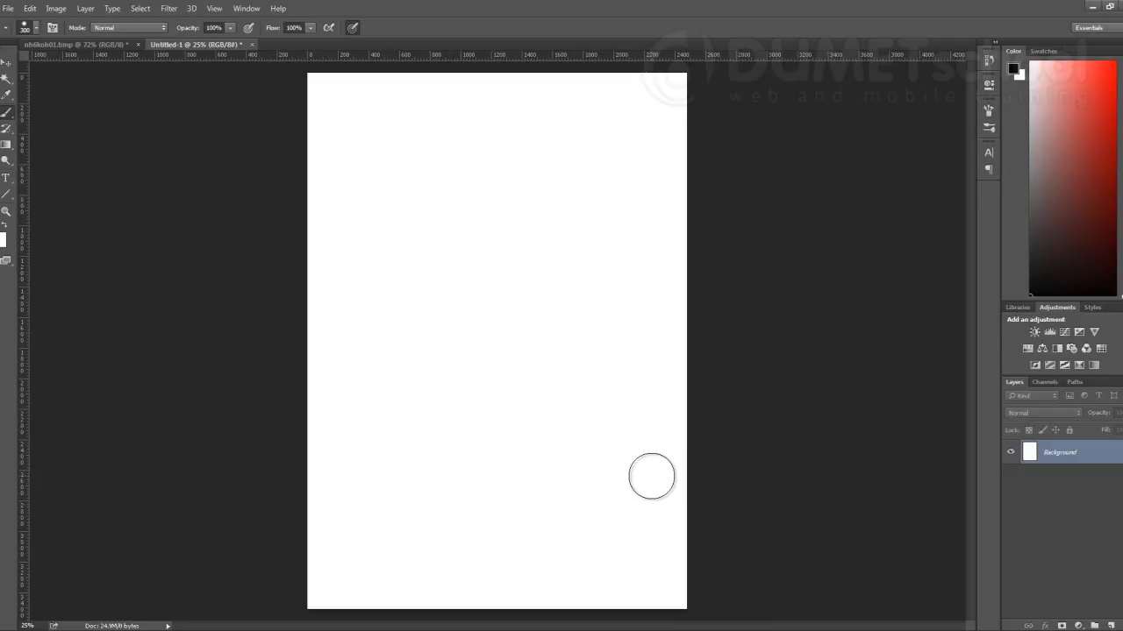
pyautogui.press('[')
pyautogui.press('[')
pyautogui.press('[')
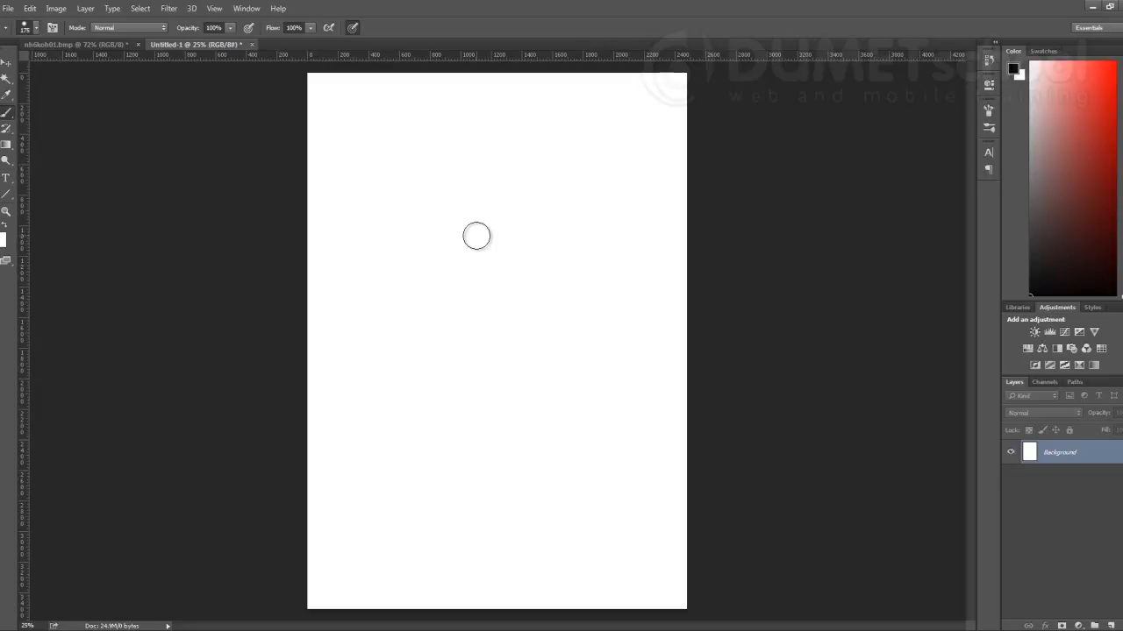
# - Try a single dot and a long, nearly vertical stroke on the canvas's left half, undoing each one
pyautogui.click(374, 174)
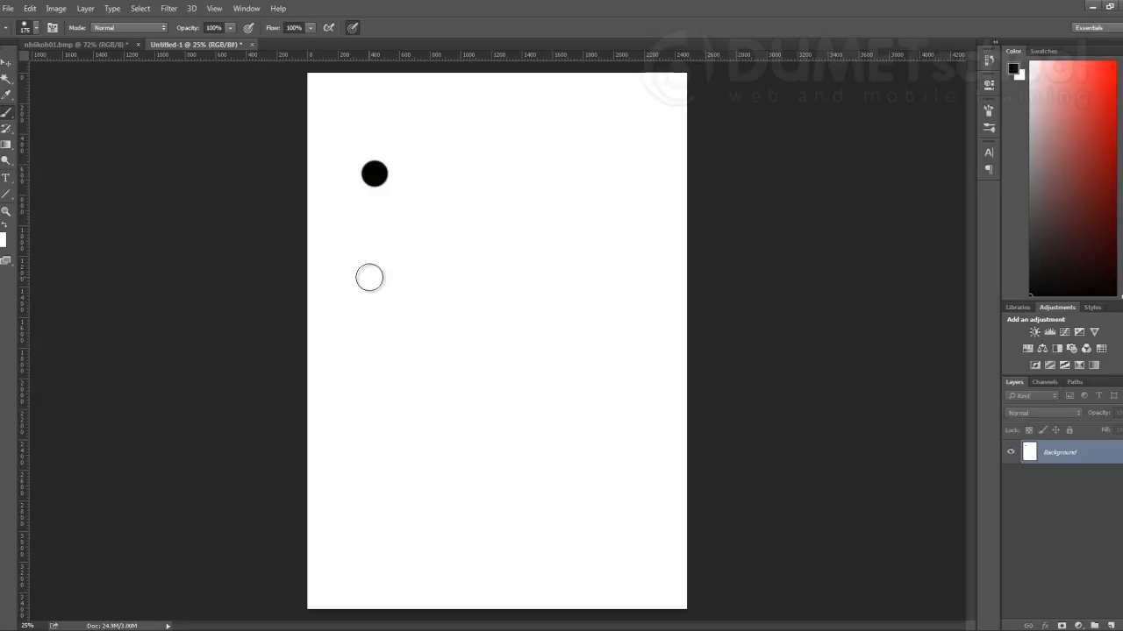
pyautogui.hotkey('ctrl', 'z')
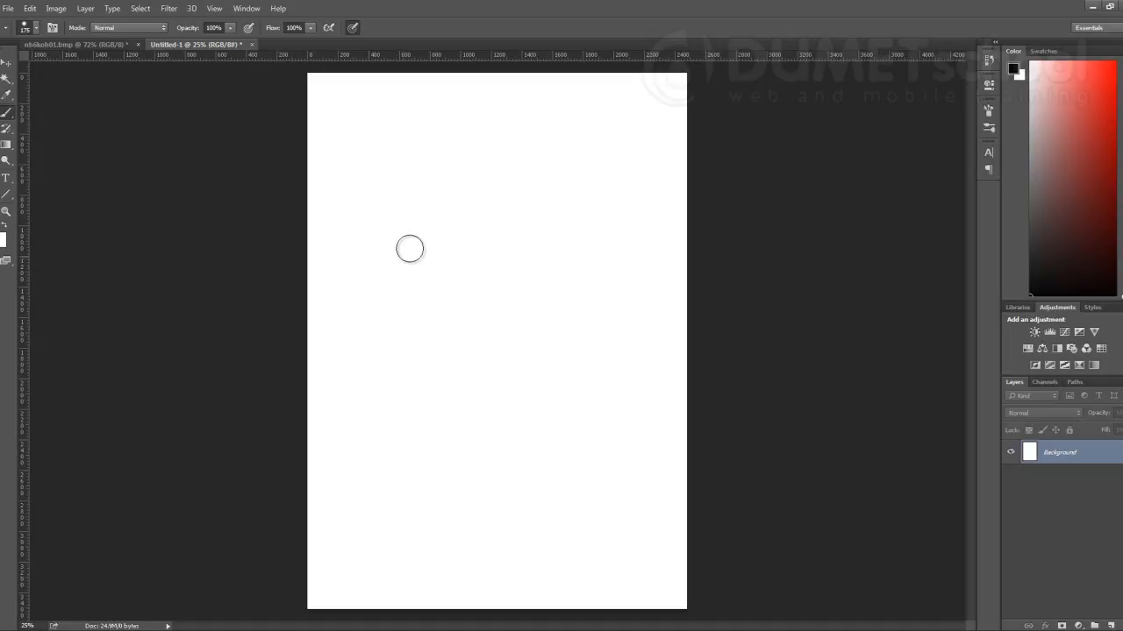
pyautogui.moveTo(366, 129); pyautogui.dragTo(406, 448)
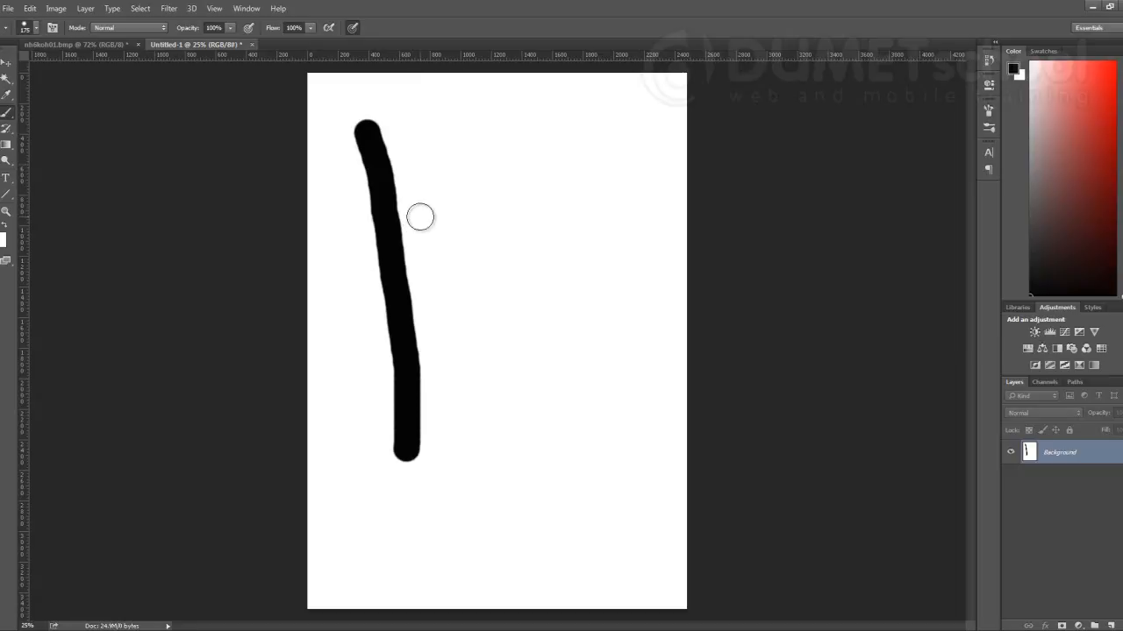
pyautogui.hotkey('ctrl', 'z')
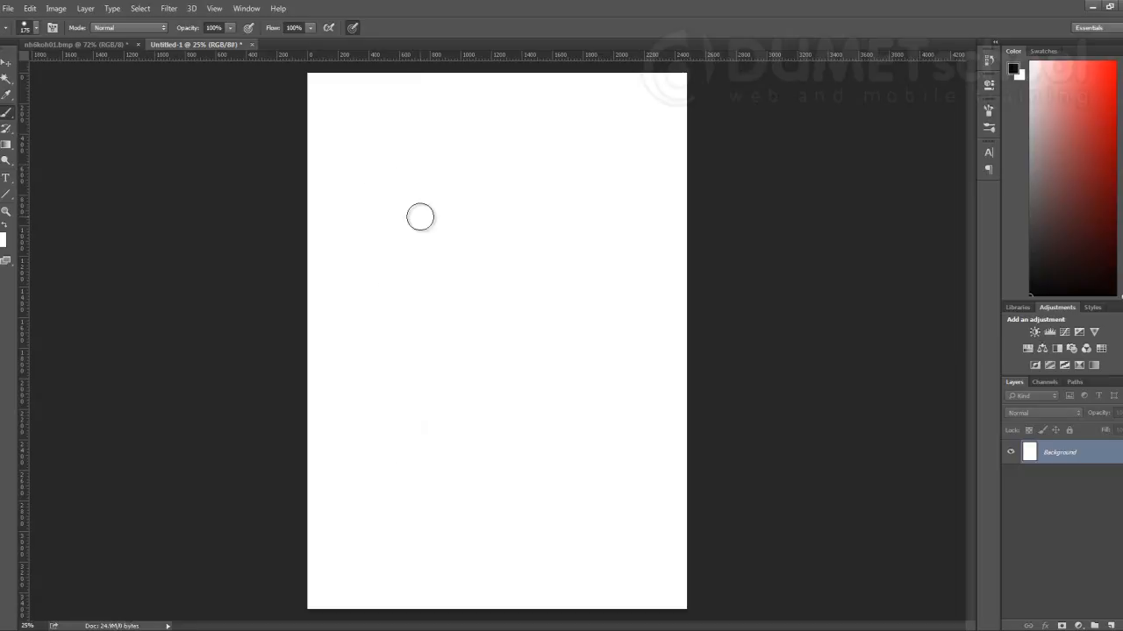
# - Stamp about fifteen scattered black dots with the 175 px brush over the upper-left part of the canvas
pyautogui.click(371, 139)
pyautogui.click(439, 148)
pyautogui.click(381, 271)
pyautogui.click(389, 190)
pyautogui.click(456, 213)
pyautogui.click(410, 273)
pyautogui.click(412, 221)
pyautogui.click(445, 176)
pyautogui.click(330, 190)
pyautogui.click(351, 265)
pyautogui.click(369, 217)
pyautogui.click(459, 265)
pyautogui.click(432, 343)
pyautogui.click(385, 327)
pyautogui.click(438, 309)
# - Step back through the history until all the stamped dots are removed from the canvas
pyautogui.hotkey('ctrl', 'alt', 'z')
pyautogui.hotkey('ctrl', 'alt', 'z')
pyautogui.hotkey('ctrl', 'alt', 'z')
pyautogui.hotkey('ctrl', 'alt', 'z')
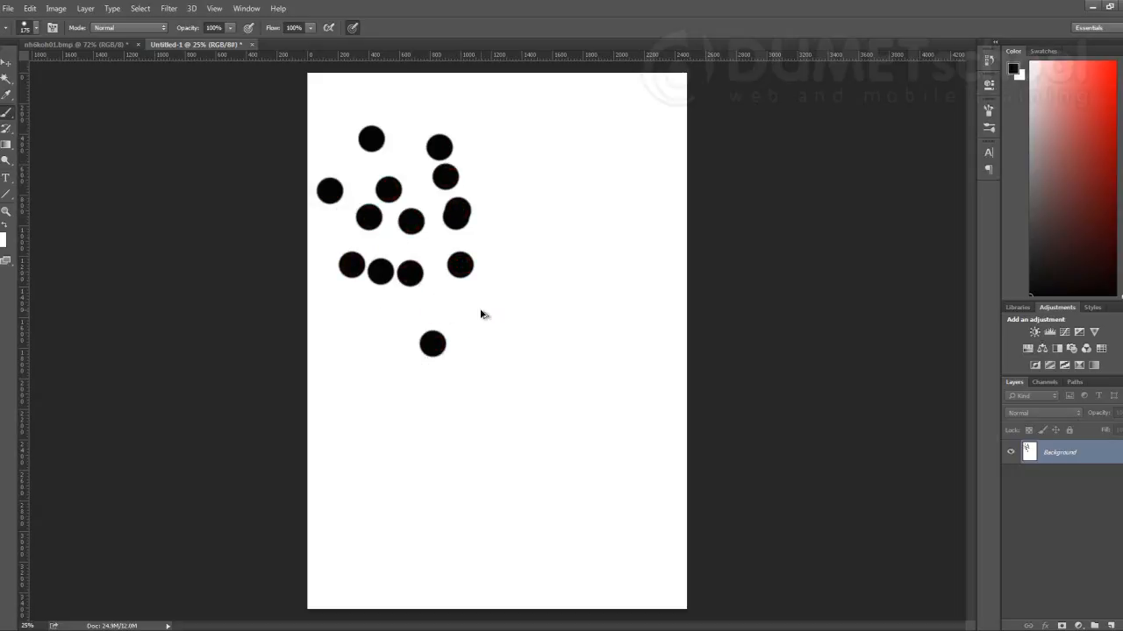
pyautogui.hotkey('ctrl', 'alt', 'z')
pyautogui.hotkey('ctrl', 'alt', 'z')
pyautogui.hotkey('ctrl', 'alt', 'z')
pyautogui.hotkey('ctrl', 'alt', 'z')
pyautogui.hotkey('ctrl', 'alt', 'z')
pyautogui.hotkey('ctrl', 'alt', 'z')
pyautogui.hotkey('ctrl', 'alt', 'z')
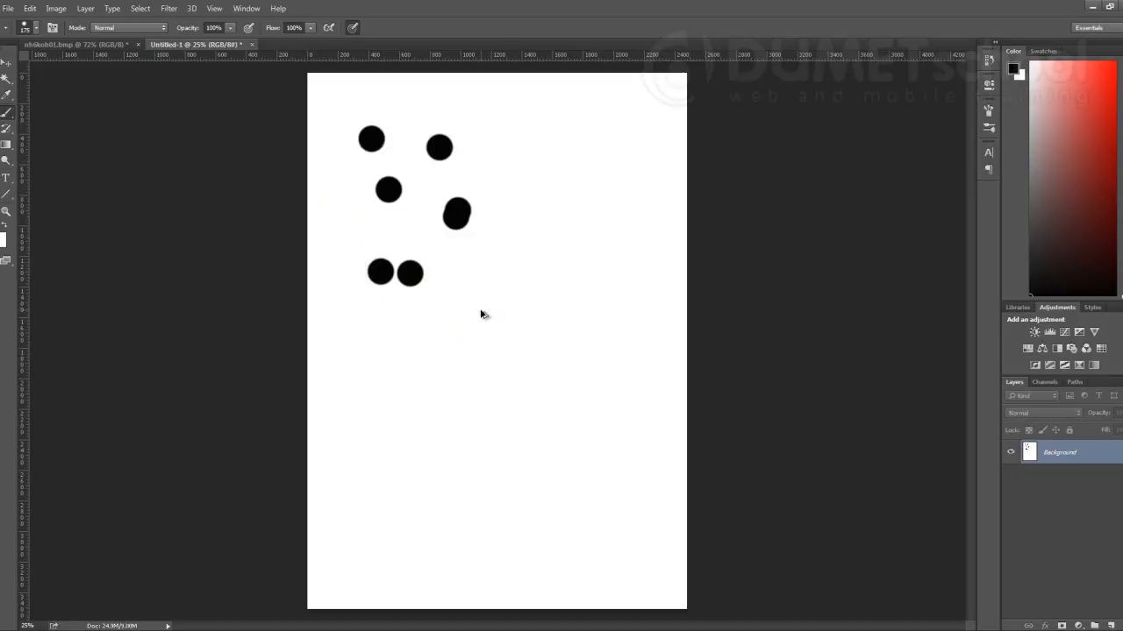
pyautogui.hotkey('ctrl', 'alt', 'z')
pyautogui.hotkey('ctrl', 'alt', 'z')
pyautogui.hotkey('ctrl', 'alt', 'z')
pyautogui.hotkey('ctrl', 'alt', 'z')
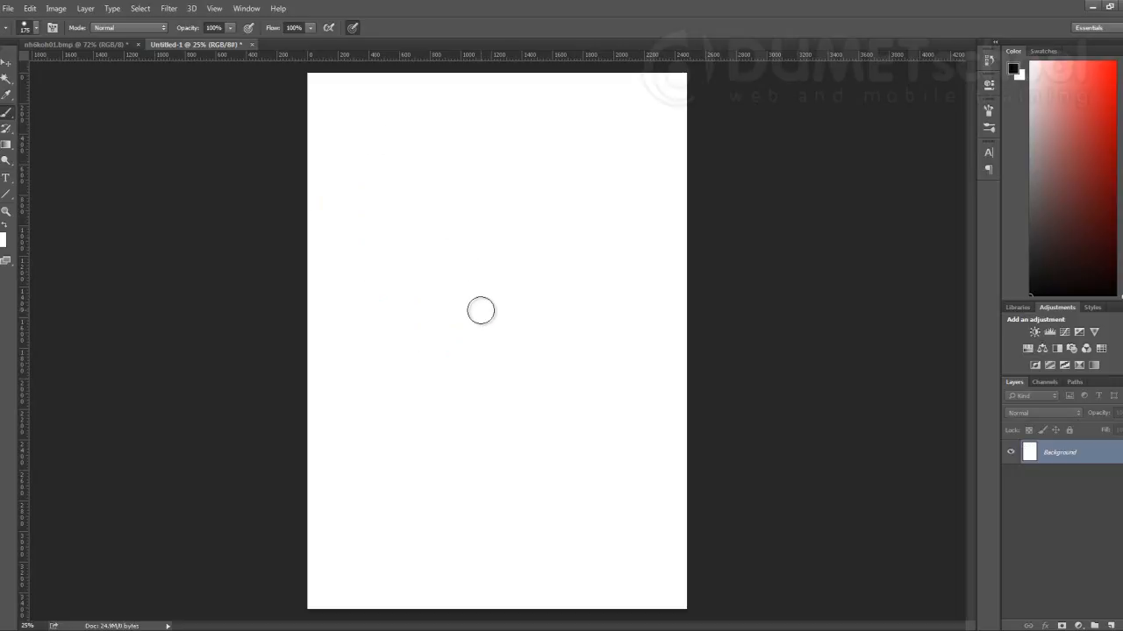
# - Open the brush settings, look at Shape Dynamics, and show the start of the tip list under Brush Tip Shape
pyautogui.click(246, 9)
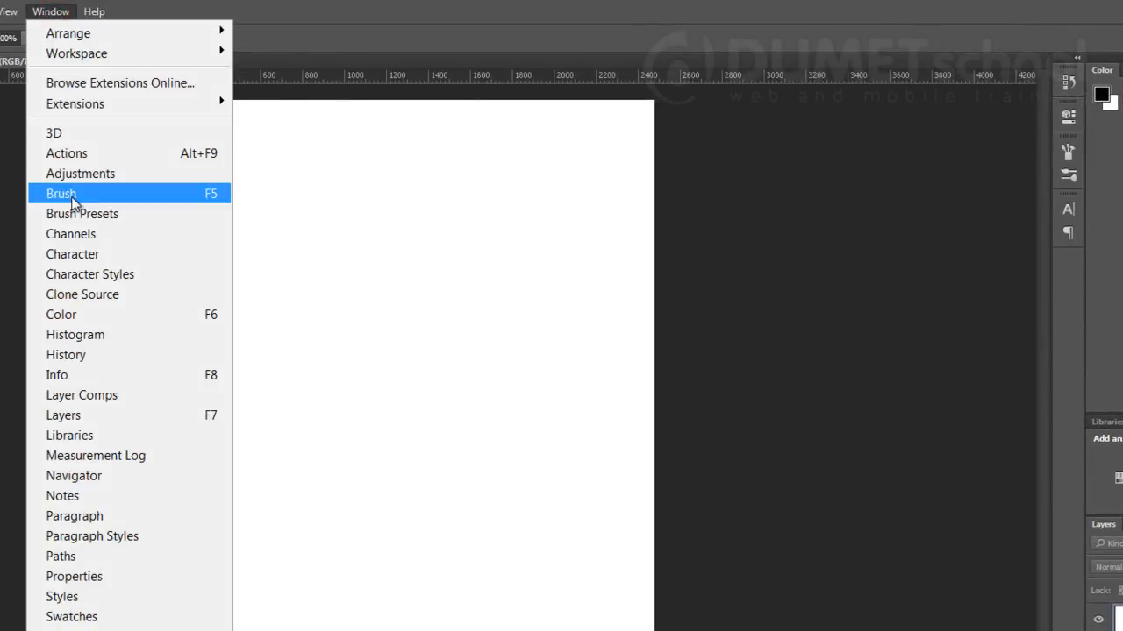
pyautogui.click(354, 10)
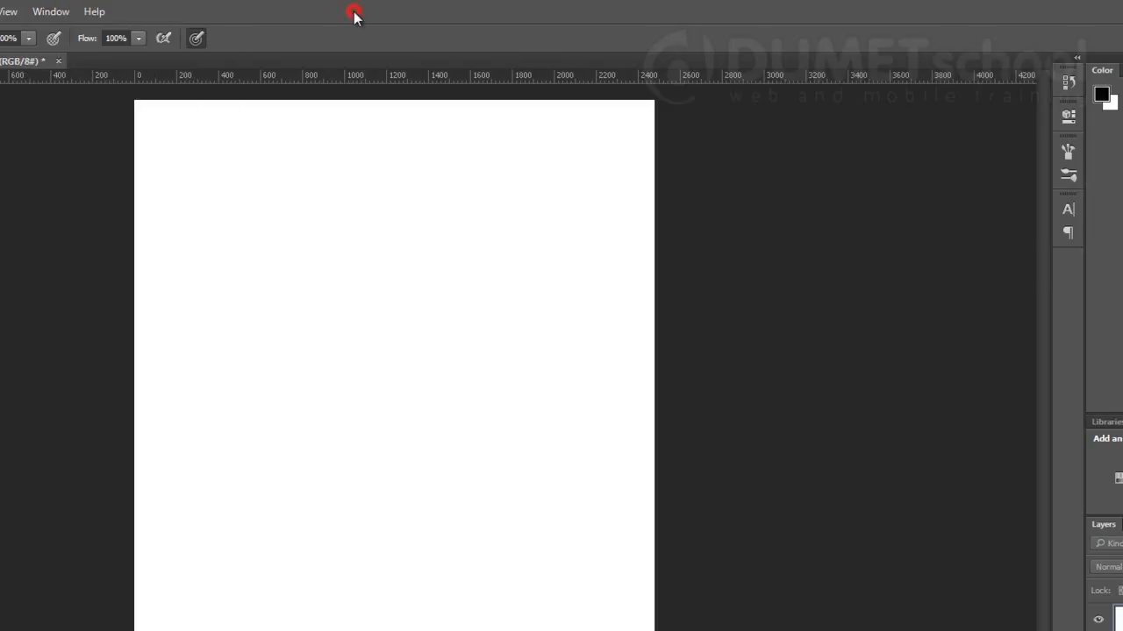
pyautogui.click(1068, 156)
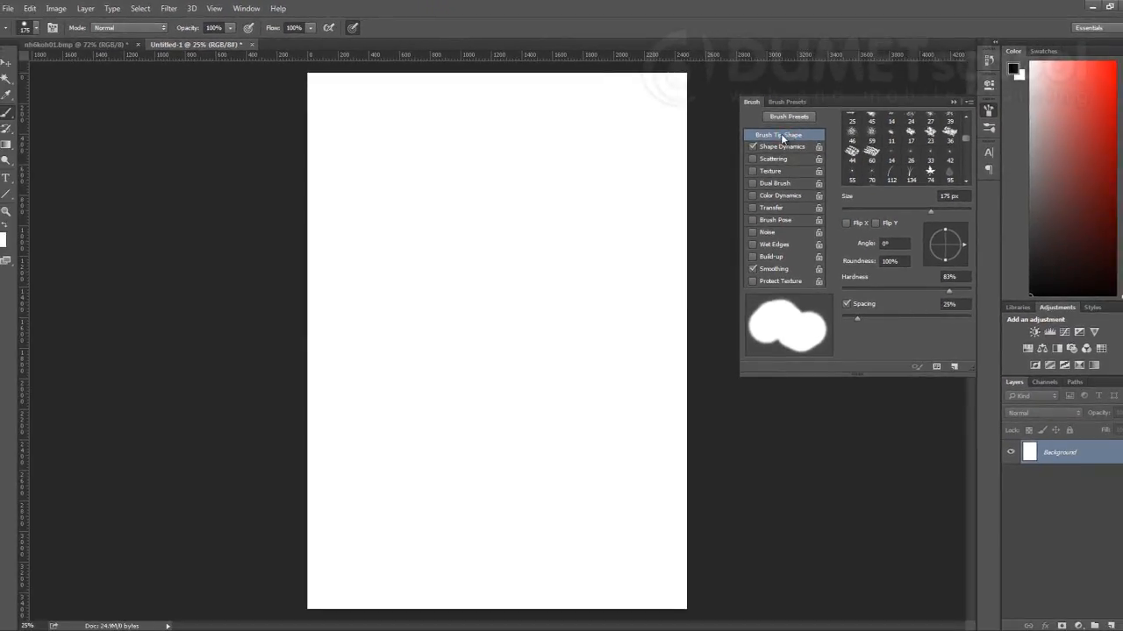
pyautogui.click(778, 147)
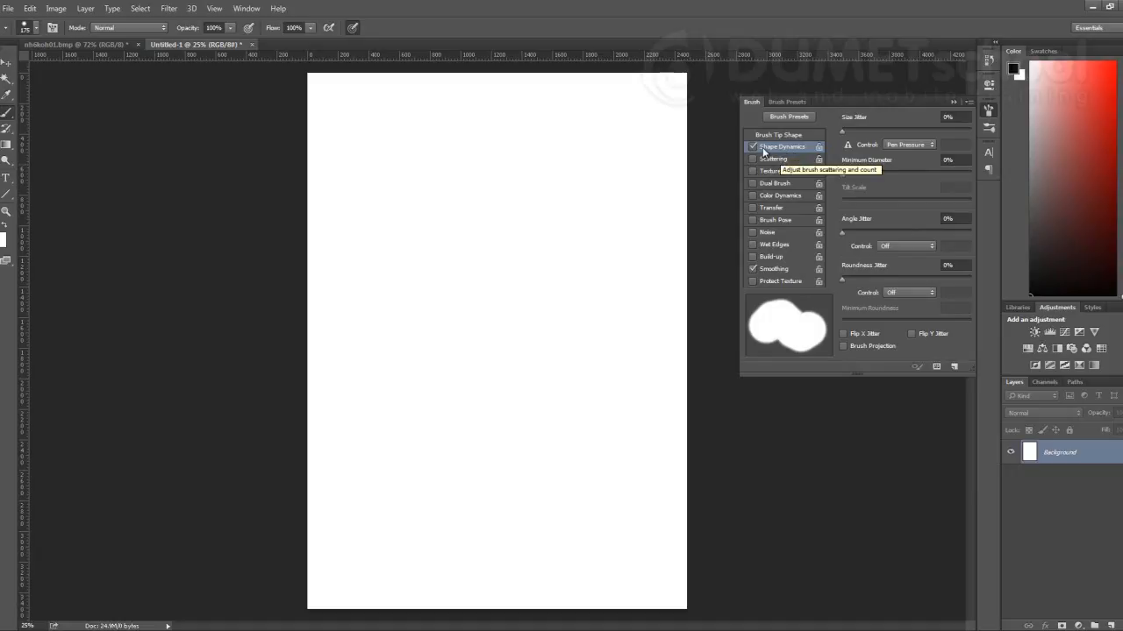
pyautogui.click(772, 137)
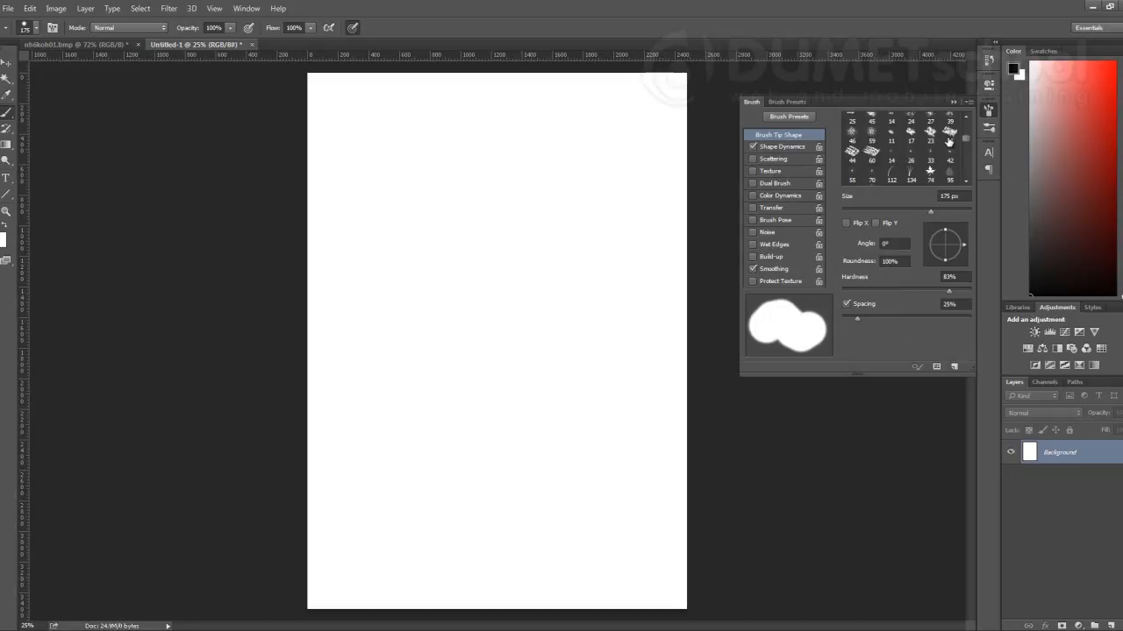
pyautogui.moveTo(965, 139)
pyautogui.mouseDown()
pyautogui.moveTo(967, 124)
pyautogui.moveTo(969, 157)
pyautogui.moveTo(974, 122)
pyautogui.mouseUp()
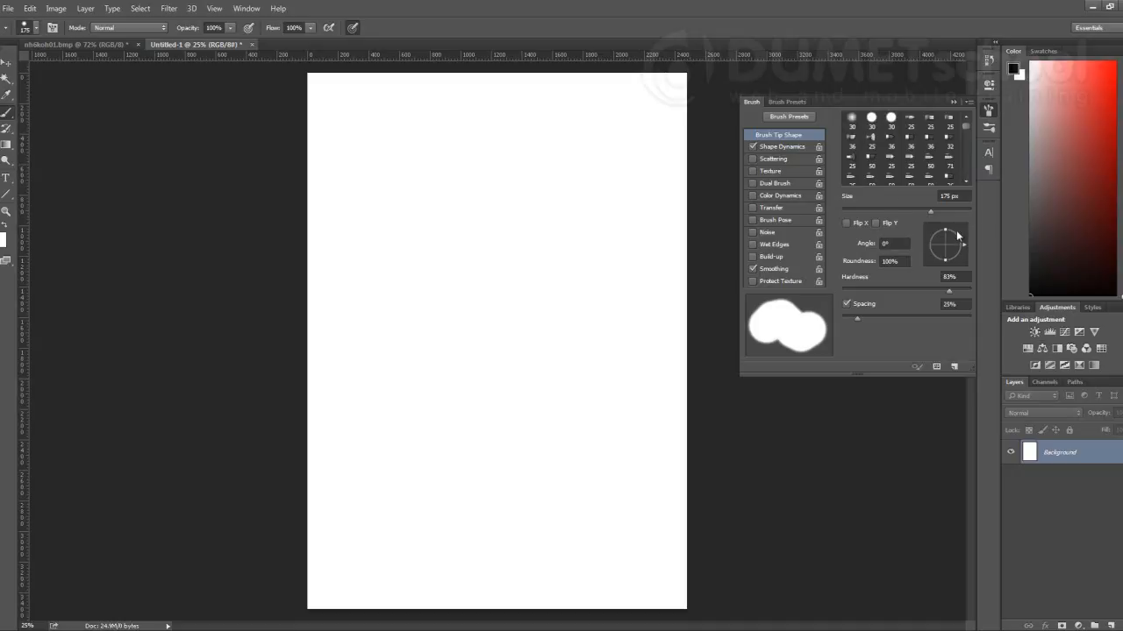
# - Adjust the brush tip size to 126 px
pyautogui.moveTo(930, 211); pyautogui.dragTo(892, 211)
pyautogui.press(']')
pyautogui.press(']')
pyautogui.press(']')
pyautogui.press(']')
pyautogui.press('[')
pyautogui.press('[')
pyautogui.press(']')
# - Try a brush spacing of 194% with a long looping dotted stroke, and undo the stroke
pyautogui.moveTo(858, 319); pyautogui.dragTo(935, 319)
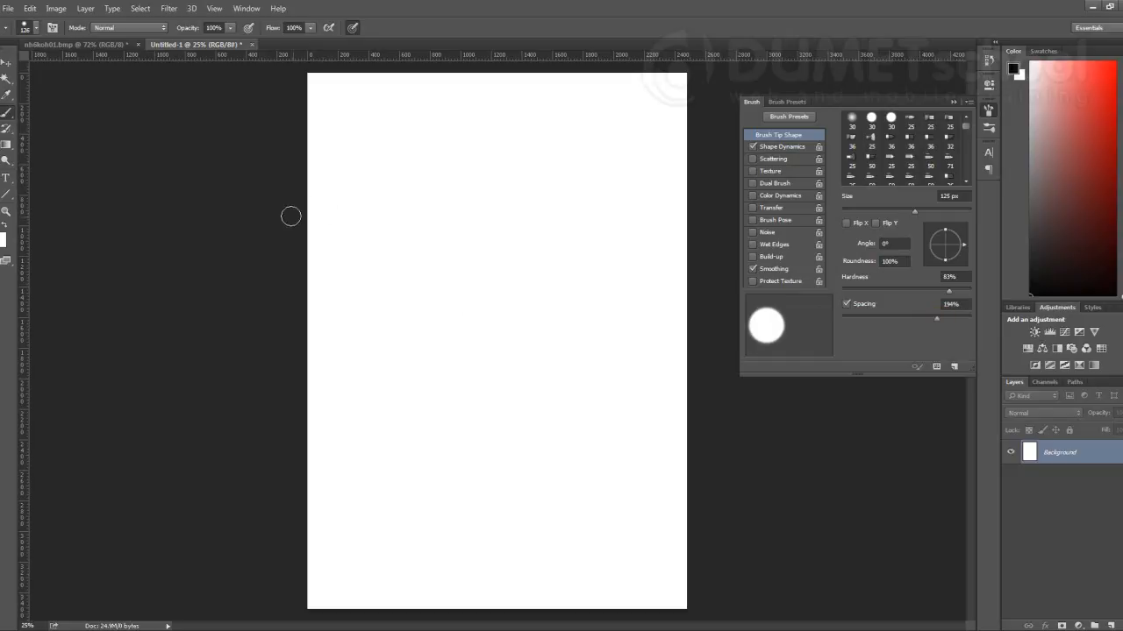
pyautogui.moveTo(381, 138)
pyautogui.mouseDown()
pyautogui.moveTo(407, 362)
pyautogui.moveTo(487, 350)
pyautogui.moveTo(467, 250)
pyautogui.moveTo(530, 177)
pyautogui.moveTo(614, 218)
pyautogui.moveTo(586, 327)
pyautogui.moveTo(525, 457)
pyautogui.moveTo(423, 498)
pyautogui.moveTo(423, 421)
pyautogui.moveTo(509, 348)
pyautogui.moveTo(518, 304)
pyautogui.mouseUp()
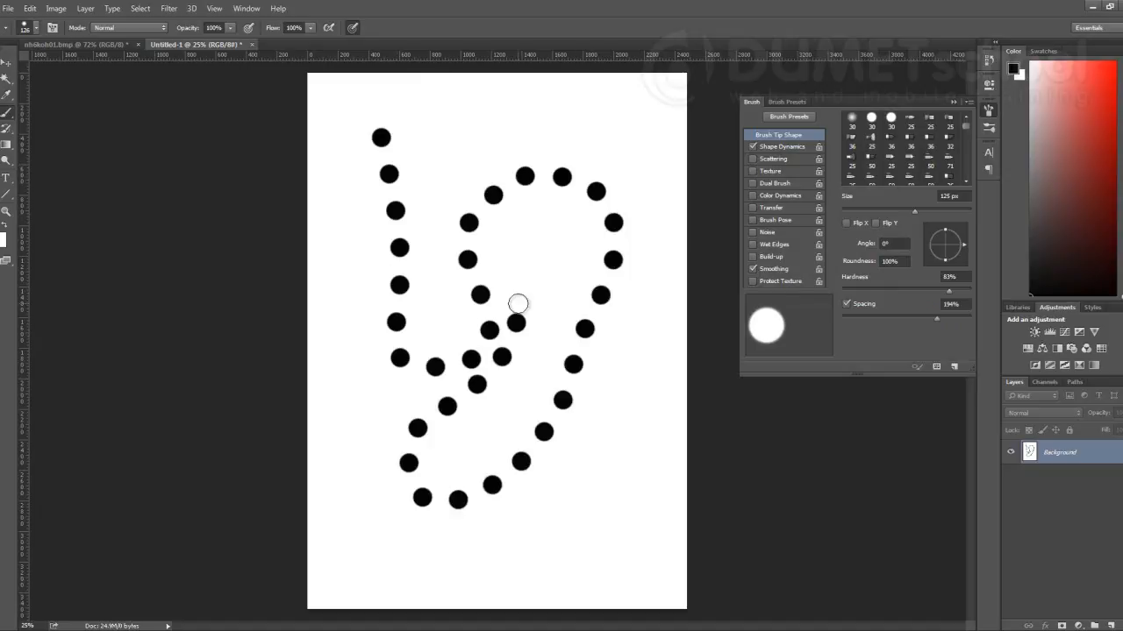
pyautogui.hotkey('ctrl', 'z')
# - Reduce the brush spacing to 31%, test it with a short downward stroke, and undo the stroke
pyautogui.moveTo(936, 319); pyautogui.dragTo(852, 328)
pyautogui.moveTo(399, 156); pyautogui.dragTo(423, 330)
pyautogui.hotkey('ctrl', 'z')
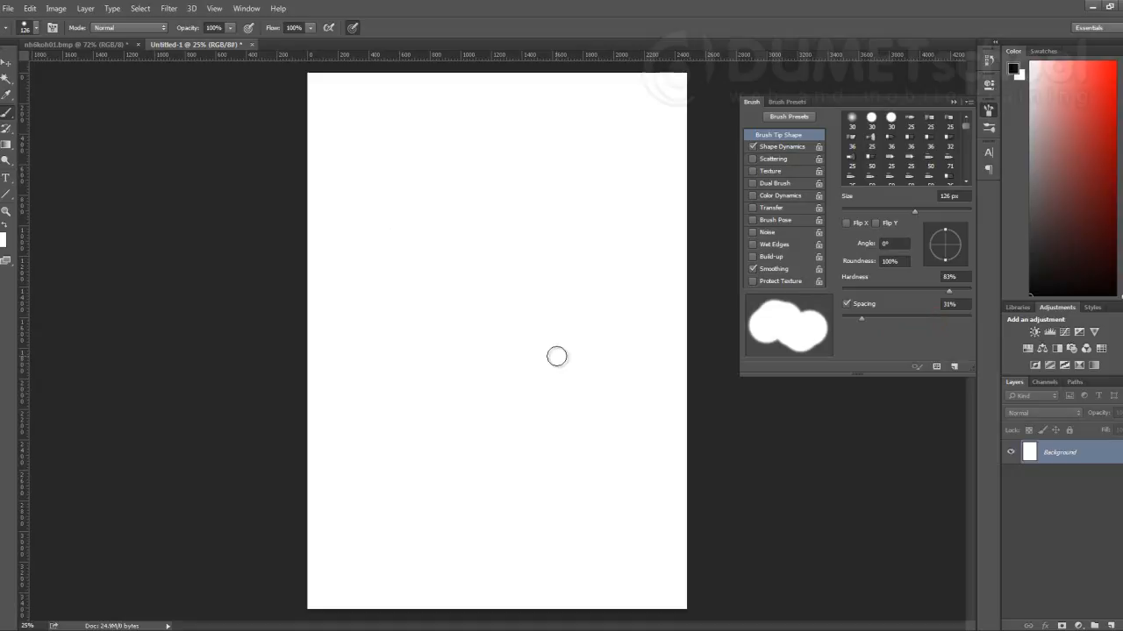
# - Set Size Jitter to 60% in Shape Dynamics and the brush tip spacing to 175%
pyautogui.click(781, 147)
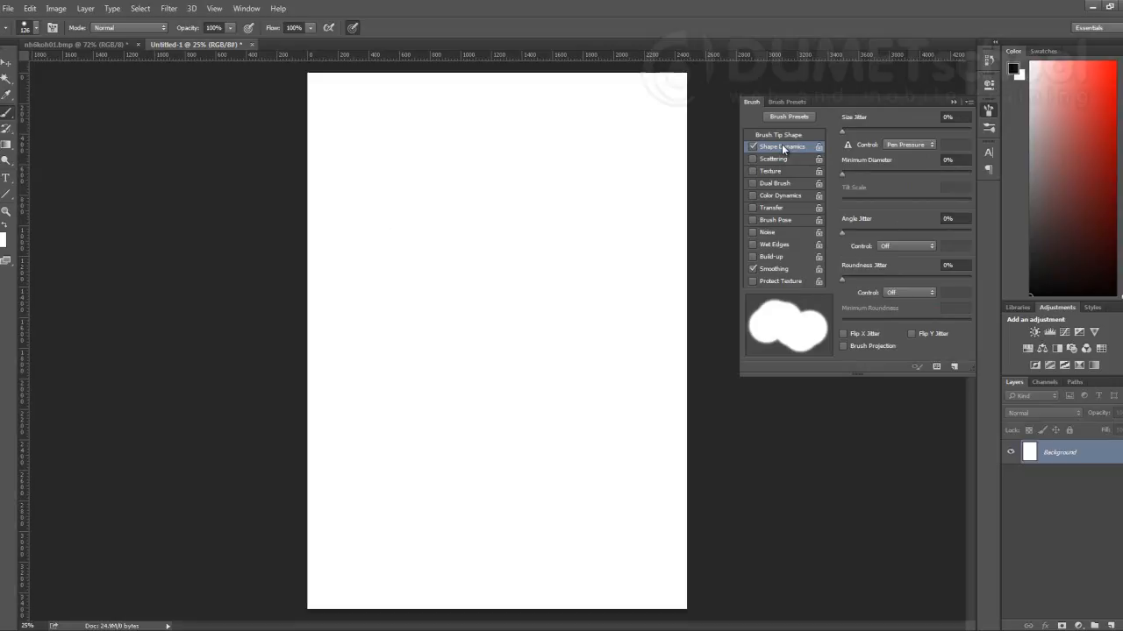
pyautogui.moveTo(843, 131)
pyautogui.mouseDown()
pyautogui.moveTo(948, 121)
pyautogui.moveTo(838, 130)
pyautogui.moveTo(919, 129)
pyautogui.mouseUp()
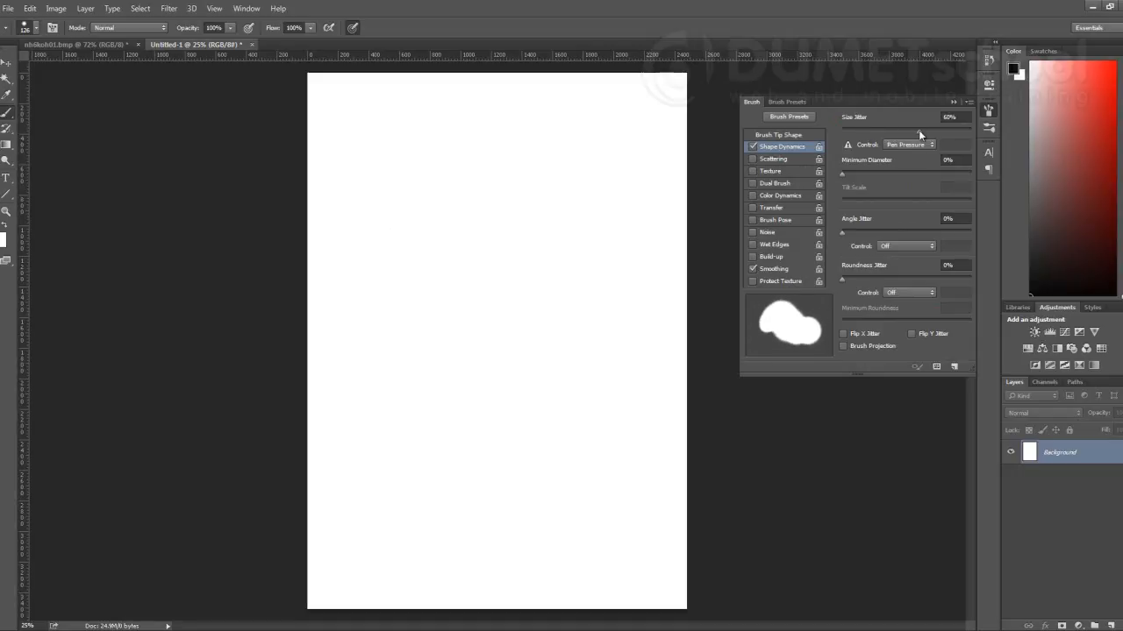
pyautogui.click(784, 135)
pyautogui.moveTo(858, 313); pyautogui.dragTo(931, 316)
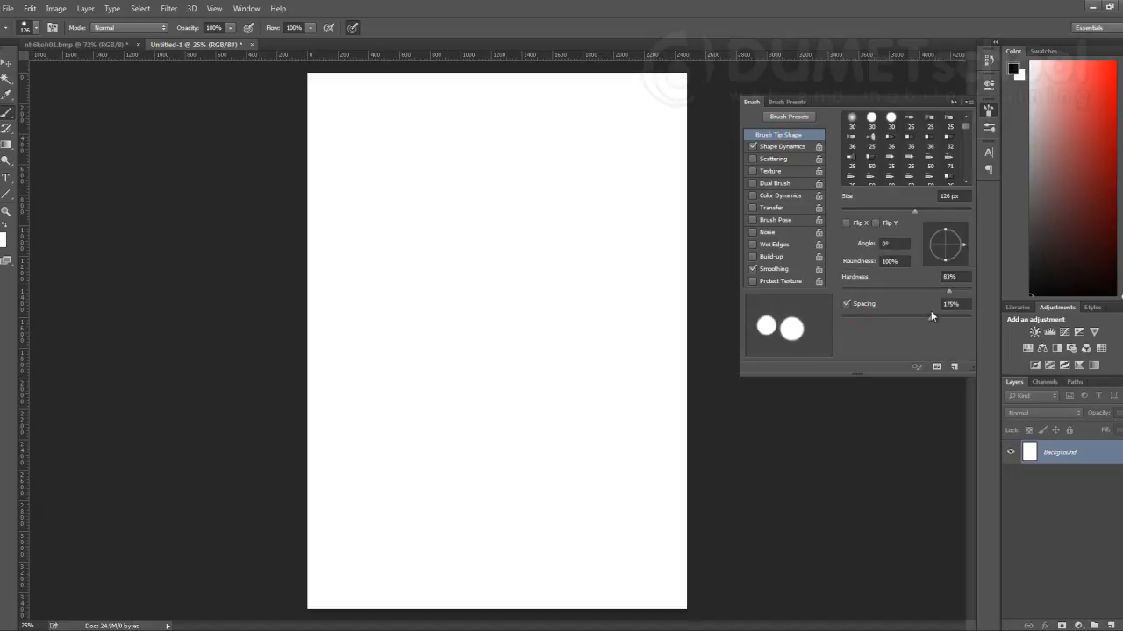
# - Raise Size Jitter to 100%, test it with a U-shaped dotted stroke, and undo the stroke
pyautogui.click(773, 148)
pyautogui.moveTo(917, 129)
pyautogui.mouseDown()
pyautogui.moveTo(899, 134)
pyautogui.moveTo(990, 140)
pyautogui.mouseUp()
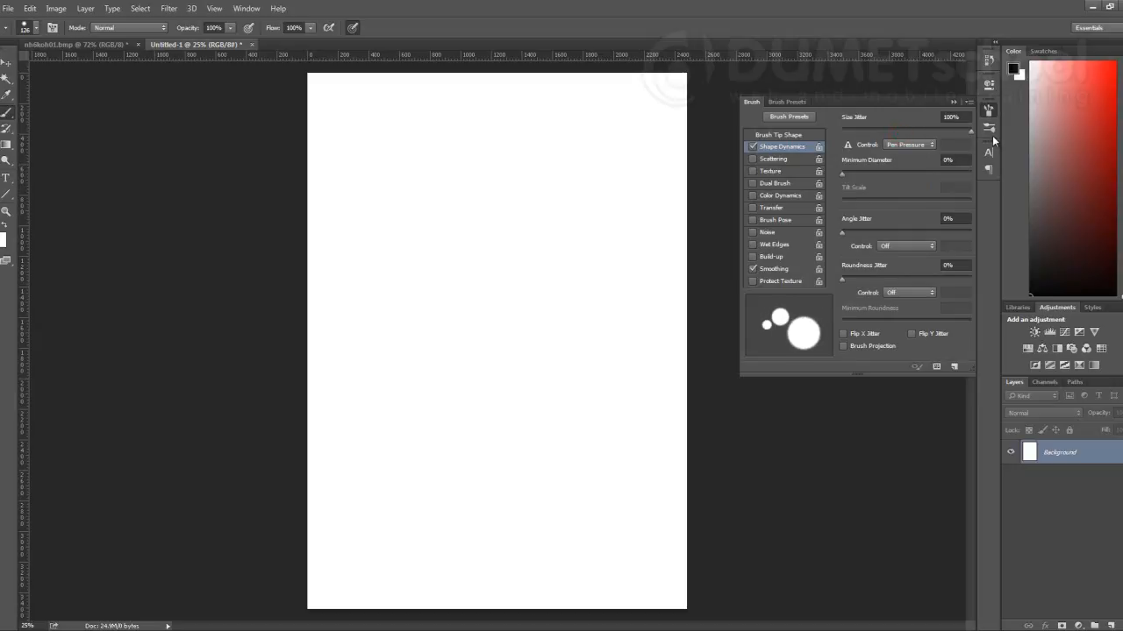
pyautogui.moveTo(551, 180)
pyautogui.mouseDown()
pyautogui.moveTo(536, 268)
pyautogui.moveTo(486, 383)
pyautogui.moveTo(423, 300)
pyautogui.moveTo(429, 175)
pyautogui.mouseUp()
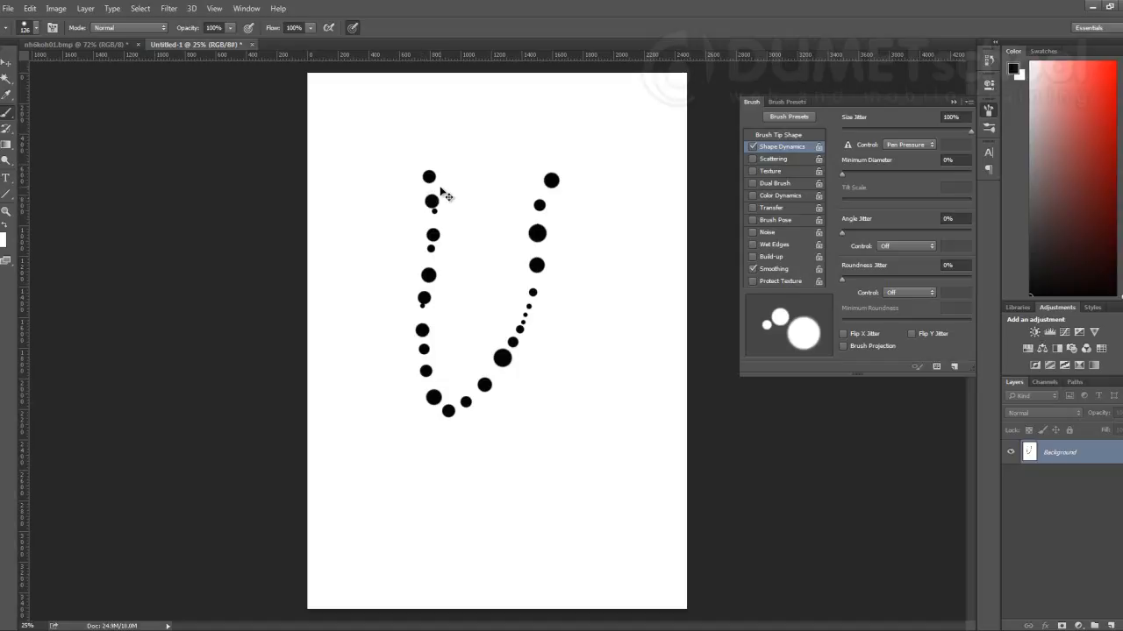
pyautogui.hotkey('ctrl', 'z')
# - Set Minimum Diameter to 42%, test it with a dotted stroke, and undo the stroke
pyautogui.moveTo(842, 174); pyautogui.dragTo(895, 174)
pyautogui.moveTo(506, 196)
pyautogui.mouseDown()
pyautogui.moveTo(523, 261)
pyautogui.moveTo(449, 383)
pyautogui.moveTo(396, 356)
pyautogui.moveTo(393, 254)
pyautogui.mouseUp()
pyautogui.hotkey('ctrl', 'z')
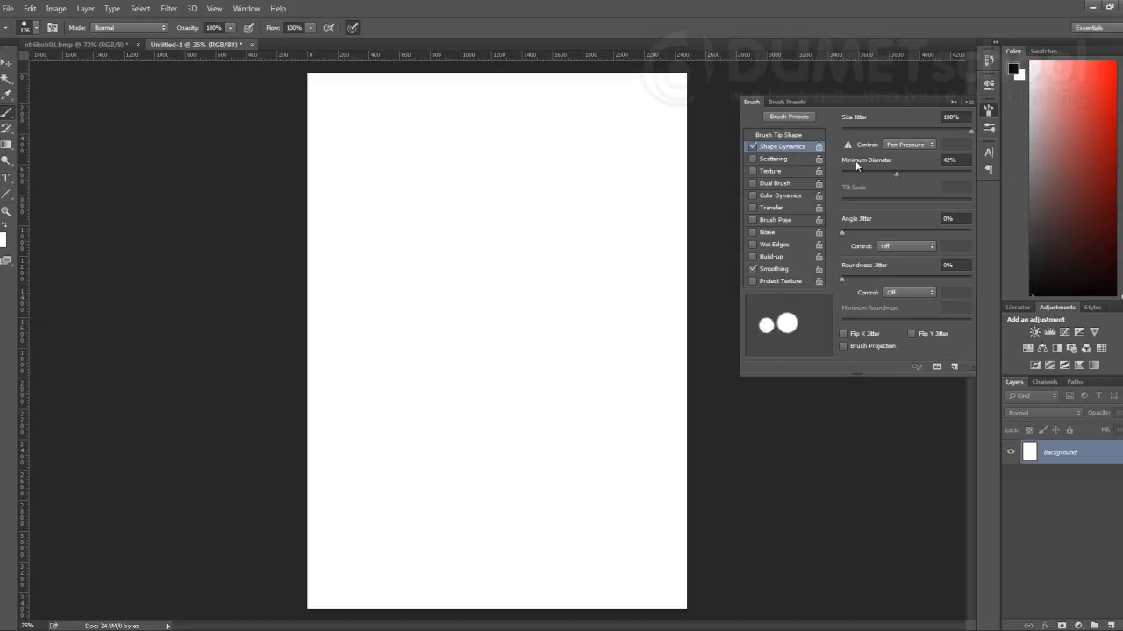
# - Set Size Jitter to 16% and Minimum Diameter to 23%, undoing the test stroke made in between
pyautogui.moveTo(968, 131); pyautogui.dragTo(863, 132)
pyautogui.moveTo(466, 229)
pyautogui.mouseDown()
pyautogui.moveTo(447, 365)
pyautogui.moveTo(370, 424)
pyautogui.mouseUp()
pyautogui.hotkey('ctrl', 'z')
pyautogui.moveTo(895, 175); pyautogui.dragTo(871, 177)
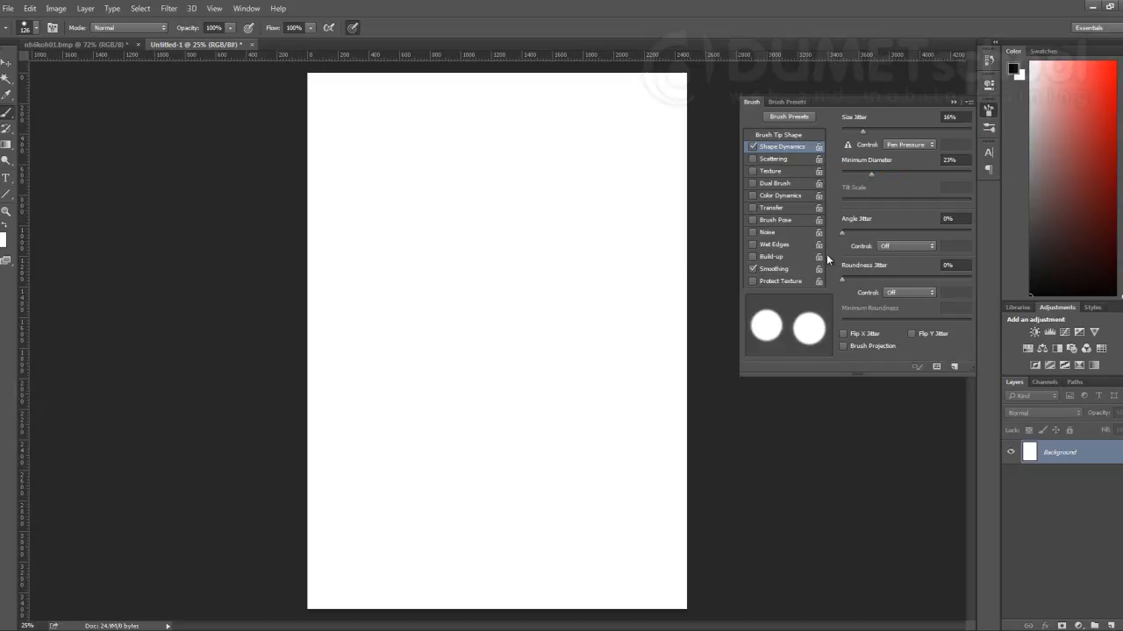
# - Enable Scattering for the brush, set Scatter to 251%, test it with a stroke on the canvas, and undo the stroke
pyautogui.moveTo(841, 234); pyautogui.dragTo(847, 234)
pyautogui.click(765, 159)
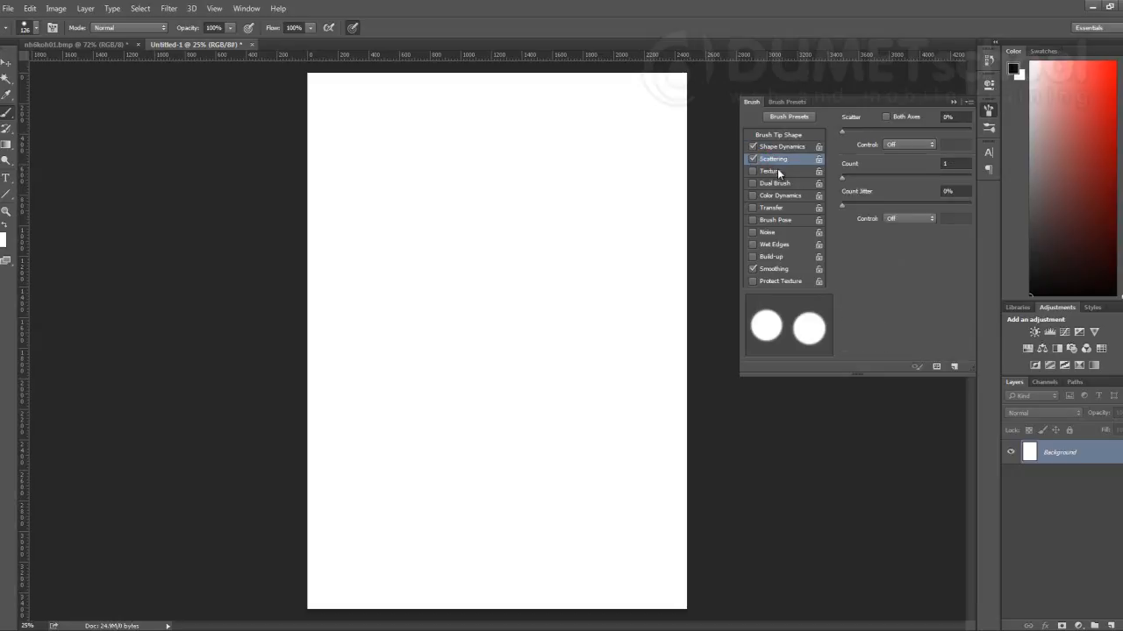
pyautogui.moveTo(843, 131)
pyautogui.mouseDown()
pyautogui.moveTo(947, 115)
pyautogui.moveTo(845, 131)
pyautogui.moveTo(873, 131)
pyautogui.mouseUp()
pyautogui.moveTo(531, 207); pyautogui.dragTo(476, 321)
pyautogui.hotkey('ctrl', 'z')
# - Set the scattering Count to 7 and Count Jitter to 7%, test them with a stroke, and undo it
pyautogui.moveTo(849, 176)
pyautogui.mouseDown()
pyautogui.moveTo(905, 177)
pyautogui.moveTo(872, 177)
pyautogui.moveTo(889, 177)
pyautogui.mouseUp()
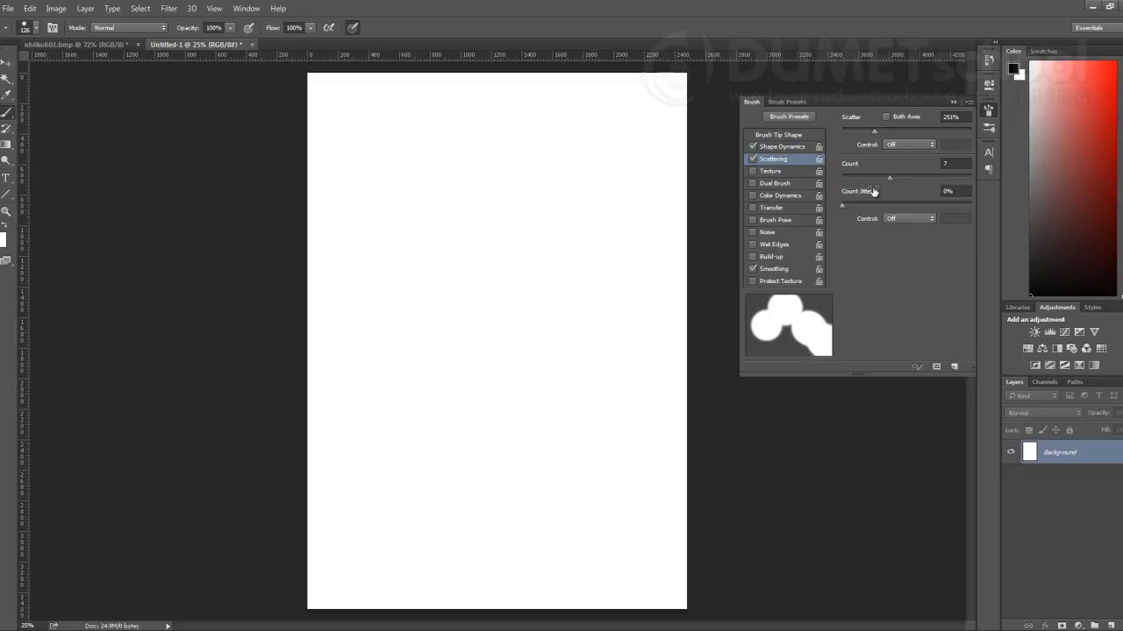
pyautogui.moveTo(840, 206)
pyautogui.mouseDown()
pyautogui.moveTo(907, 203)
pyautogui.moveTo(835, 205)
pyautogui.moveTo(858, 208)
pyautogui.moveTo(848, 208)
pyautogui.mouseUp()
pyautogui.moveTo(846, 204); pyautogui.dragTo(850, 204)
pyautogui.moveTo(465, 260)
pyautogui.mouseDown()
pyautogui.moveTo(458, 289)
pyautogui.moveTo(476, 319)
pyautogui.moveTo(514, 503)
pyautogui.mouseUp()
pyautogui.hotkey('ctrl', 'z')
# - Raise Scatter to 597%, test it with strokes down the canvas, and undo them until the canvas is blank
pyautogui.click(777, 137)
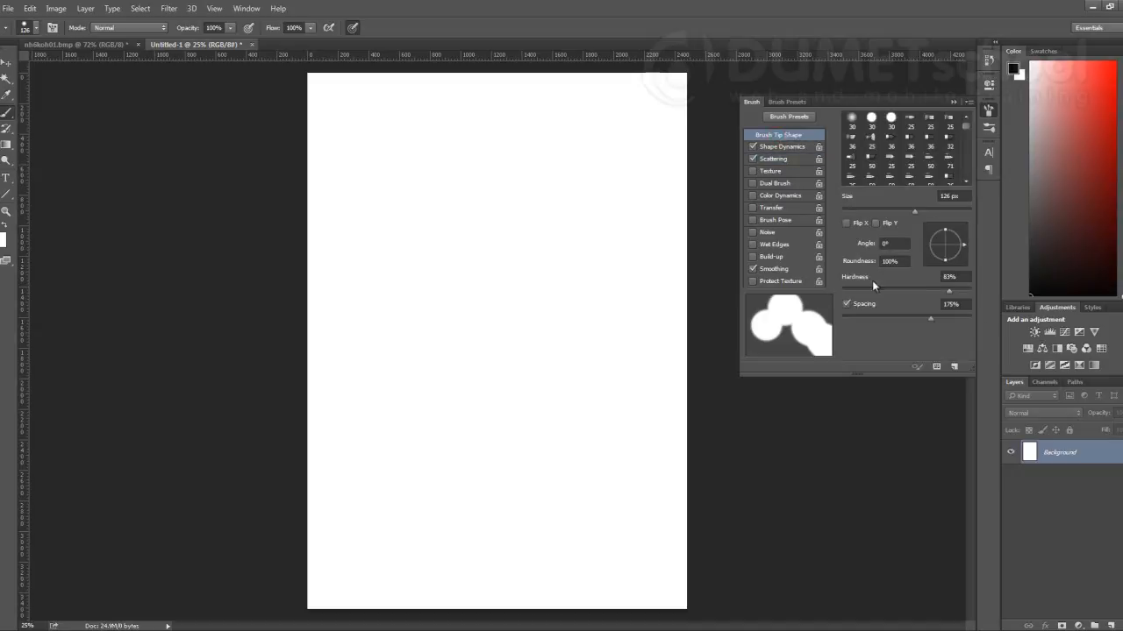
pyautogui.click(785, 158)
pyautogui.moveTo(875, 131)
pyautogui.mouseDown()
pyautogui.moveTo(932, 128)
pyautogui.moveTo(856, 132)
pyautogui.moveTo(919, 134)
pyautogui.mouseUp()
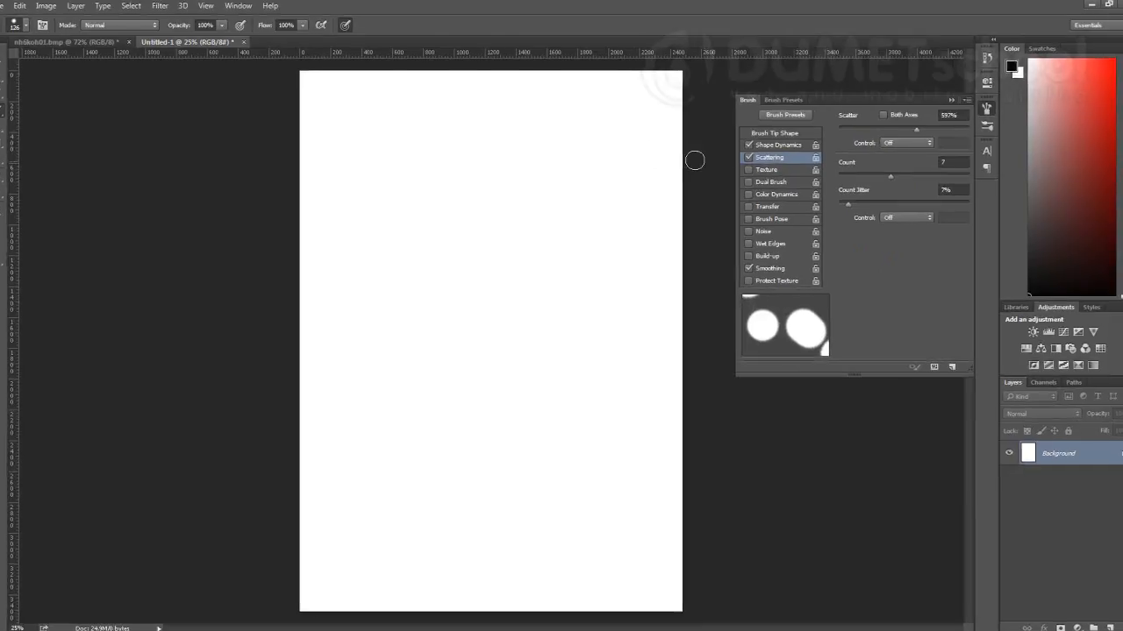
pyautogui.moveTo(540, 188); pyautogui.dragTo(481, 501)
pyautogui.moveTo(150, 526)
pyautogui.mouseDown()
pyautogui.moveTo(61, 198)
pyautogui.moveTo(79, 97)
pyautogui.mouseUp()
pyautogui.hotkey('ctrl', 'z')
pyautogui.hotkey('ctrl', 'z')
pyautogui.hotkey('ctrl', 'alt', 'z')
pyautogui.hotkey('ctrl', 'alt', 'z')
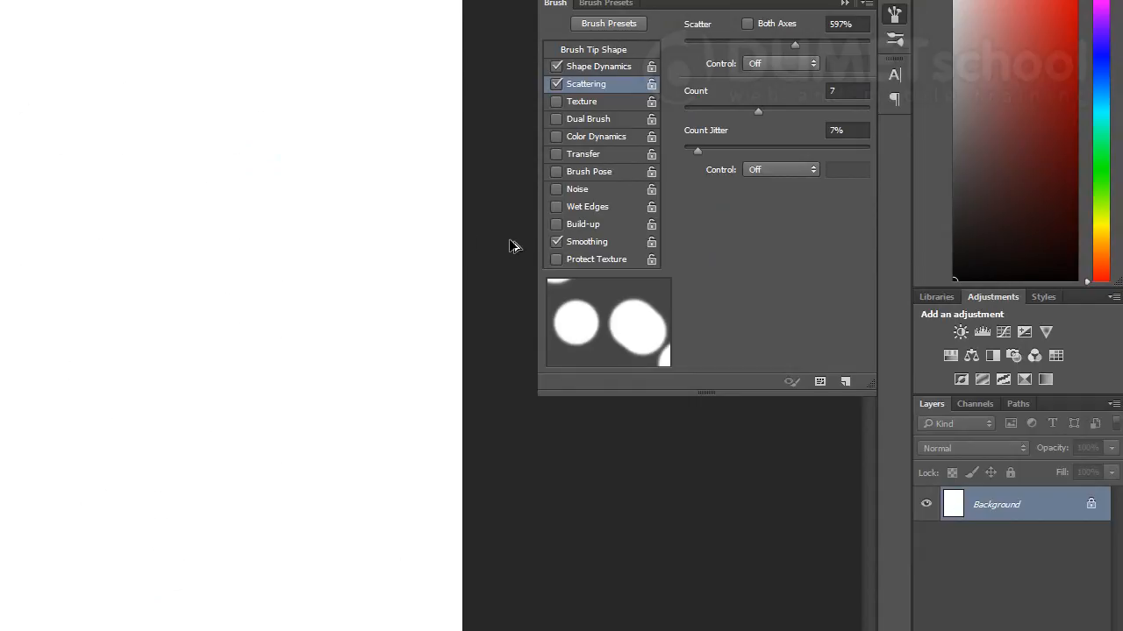
# - Test Count Jitter at 0% and at a raised value of 28%, undoing each test stroke
pyautogui.moveTo(699, 153); pyautogui.dragTo(684, 152)
pyautogui.moveTo(163, 247); pyautogui.dragTo(211, 561)
pyautogui.hotkey('ctrl', 'z')
pyautogui.moveTo(684, 151); pyautogui.dragTo(794, 150)
pyautogui.moveTo(275, 128)
pyautogui.mouseDown()
pyautogui.moveTo(213, 230)
pyautogui.moveTo(201, 496)
pyautogui.mouseUp()
pyautogui.hotkey('ctrl', 'z')
pyautogui.click(792, 150)
# - Set Minimum Diameter to 0% in Shape Dynamics, test it with scattered strokes, and undo each stroke
pyautogui.click(572, 67)
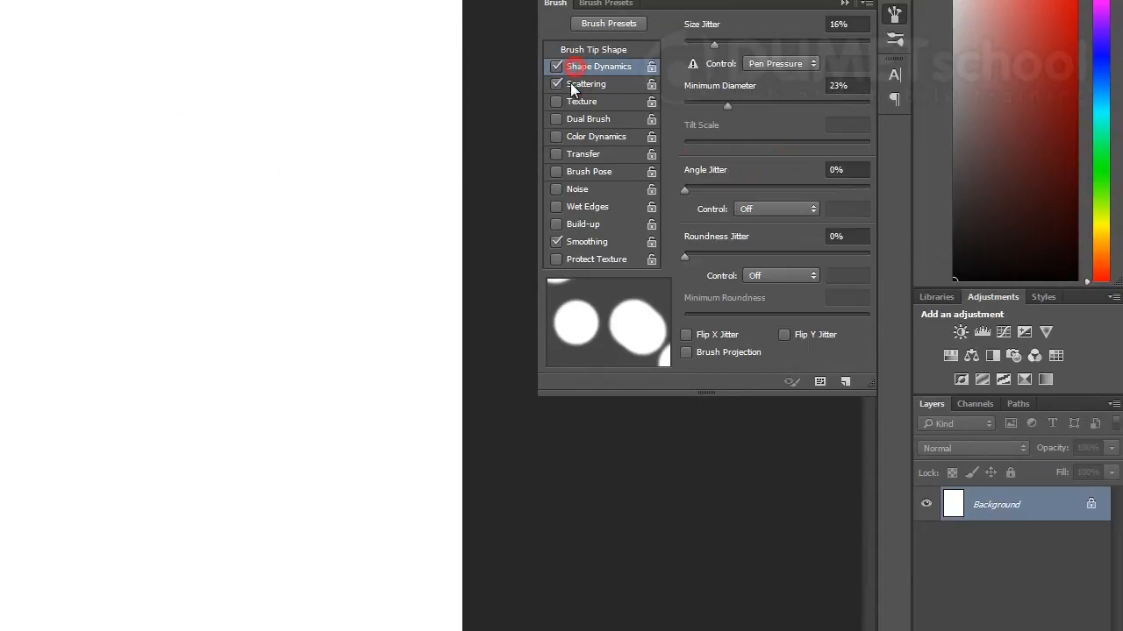
pyautogui.moveTo(724, 106); pyautogui.dragTo(684, 106)
pyautogui.moveTo(193, 128)
pyautogui.mouseDown()
pyautogui.moveTo(143, 163)
pyautogui.moveTo(193, 464)
pyautogui.moveTo(206, 473)
pyautogui.mouseUp()
pyautogui.hotkey('ctrl', 'z')
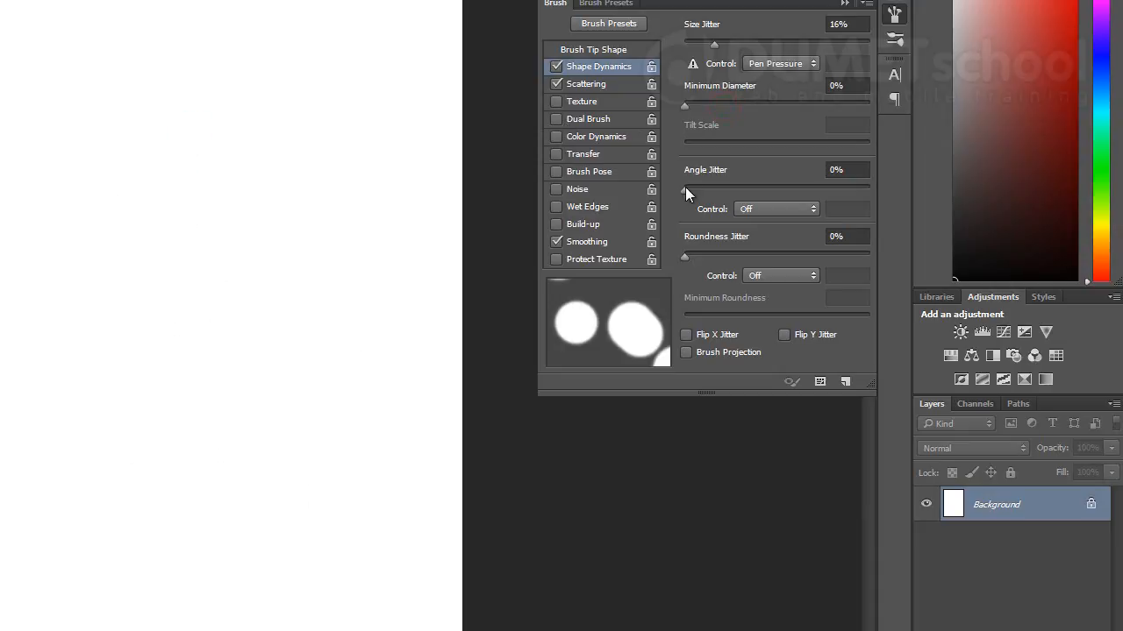
pyautogui.click(582, 84)
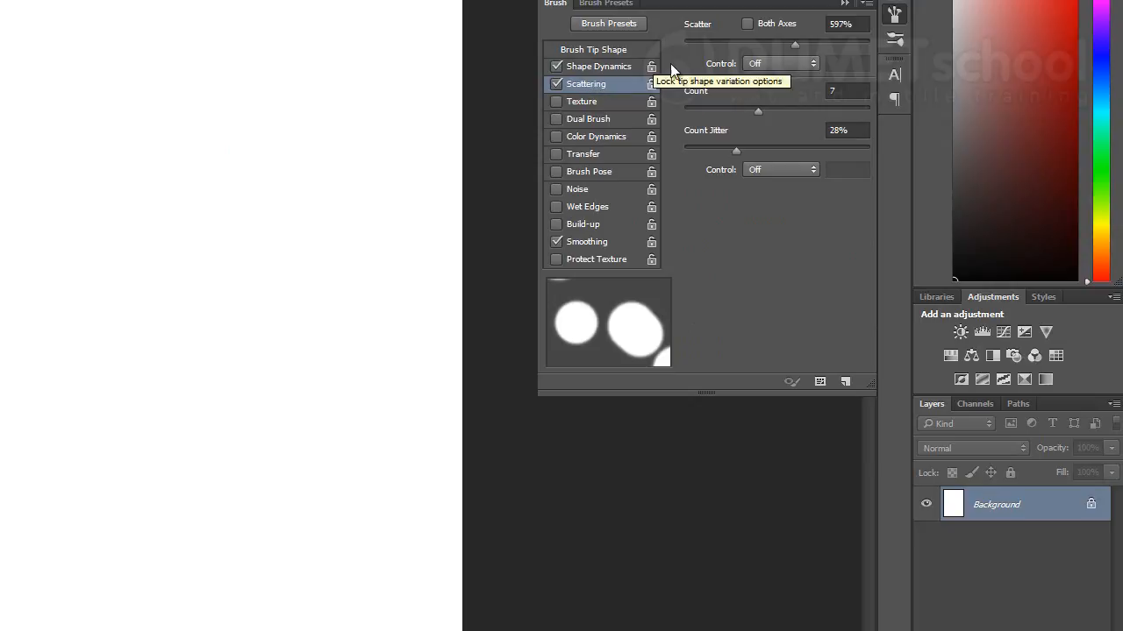
pyautogui.moveTo(175, 88); pyautogui.dragTo(221, 443)
pyautogui.hotkey('ctrl', 'z')
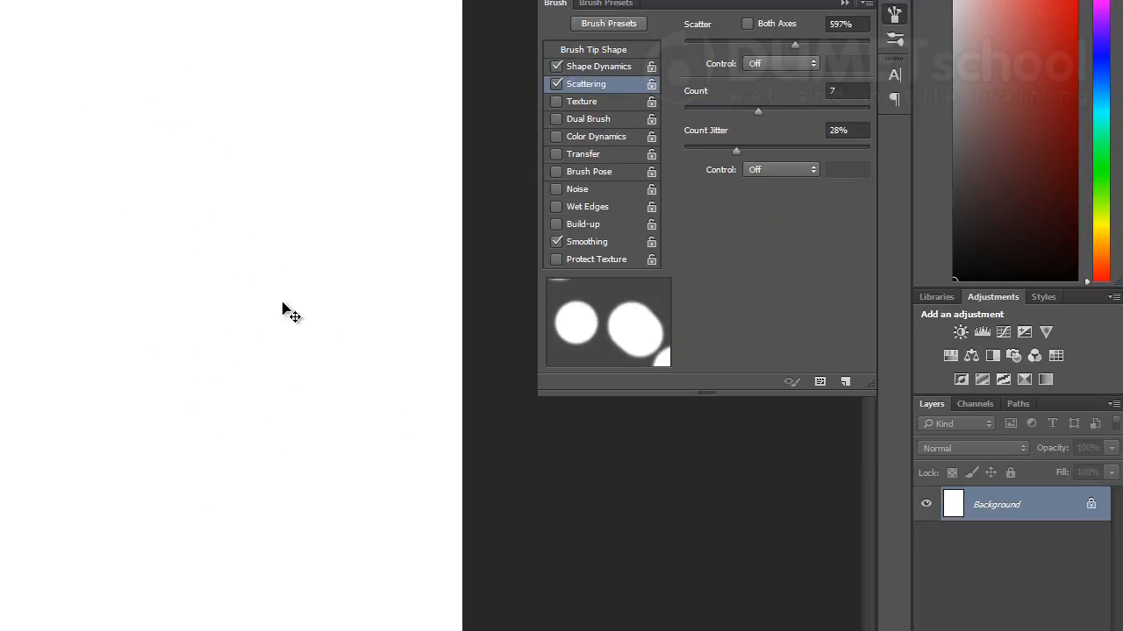
# - Enable Dual Brush in Color Burn mode, paint a test stroke, and undo it
pyautogui.click(589, 120)
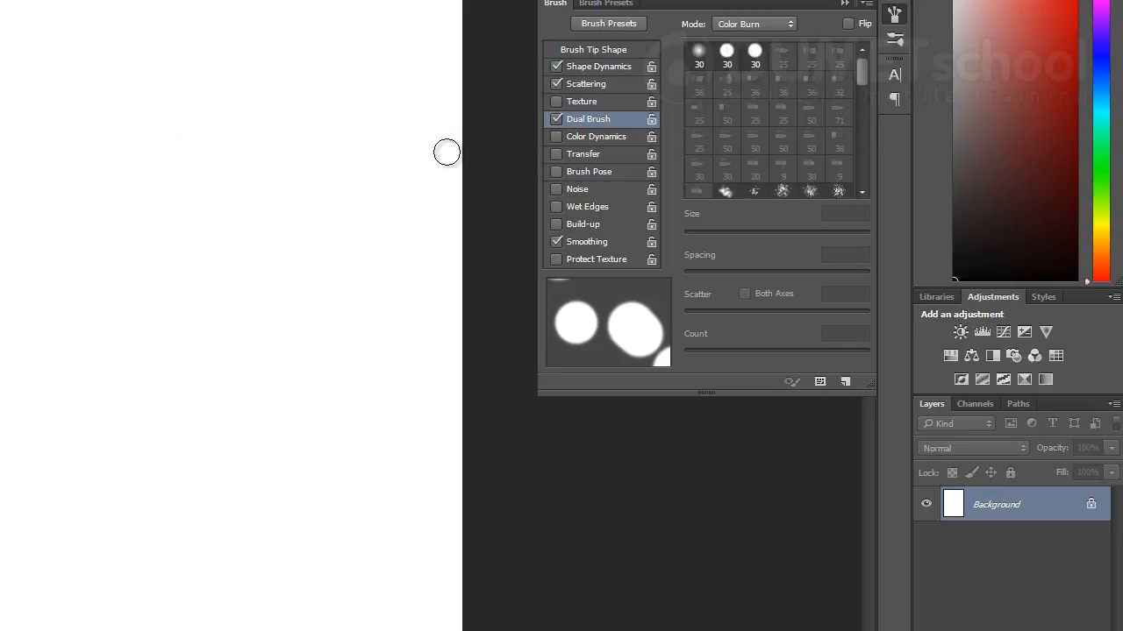
pyautogui.moveTo(210, 179)
pyautogui.mouseDown()
pyautogui.moveTo(173, 241)
pyautogui.moveTo(207, 394)
pyautogui.mouseUp()
pyautogui.hotkey('ctrl', 'z')
# - Choose the 45 px spatter tip as the dual brush, paint a scattered stroke, and examine the dots' edges up close
pyautogui.click(725, 191)
pyautogui.moveTo(186, 122)
pyautogui.mouseDown()
pyautogui.moveTo(155, 179)
pyautogui.moveTo(182, 330)
pyautogui.moveTo(225, 405)
pyautogui.mouseUp()
pyautogui.scroll(3, 224, 406)
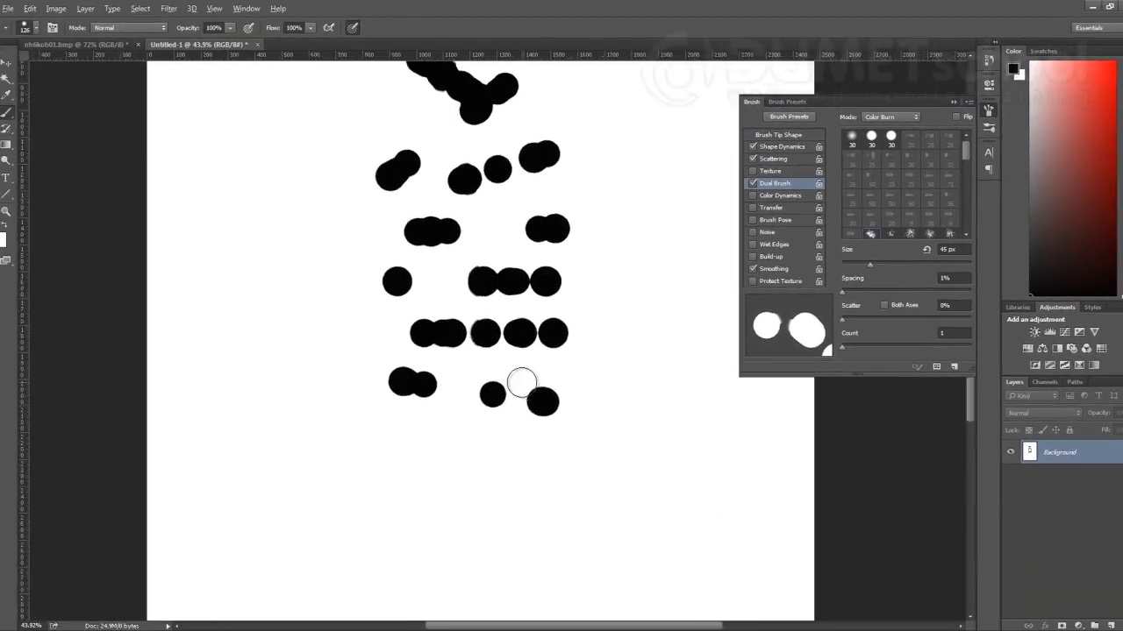
pyautogui.scroll(3, 521, 382)
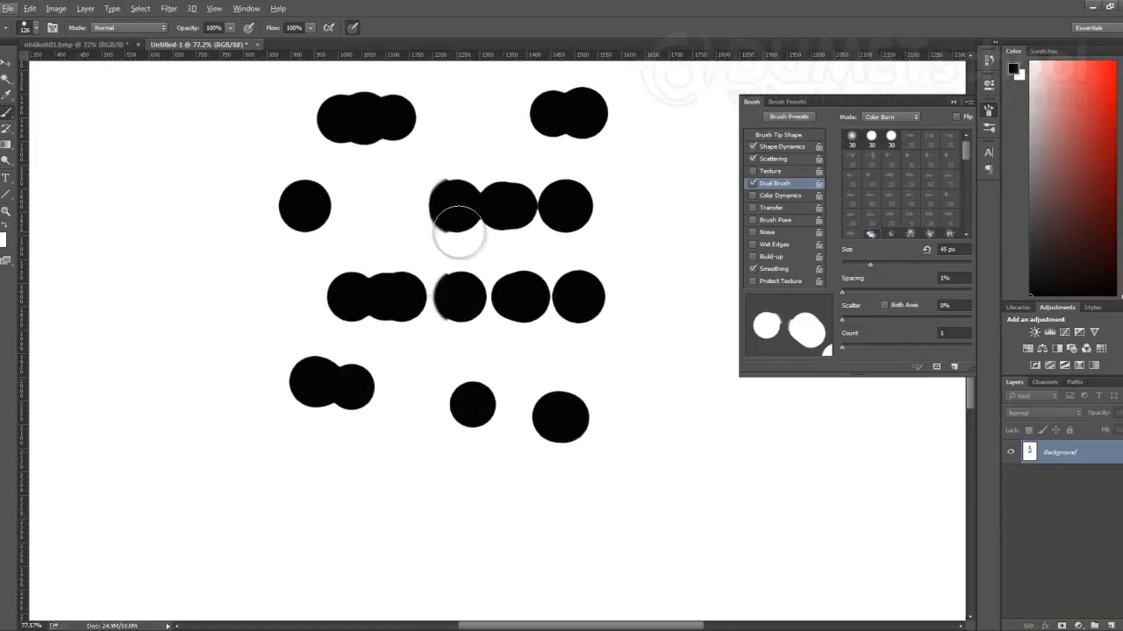
pyautogui.scroll(-3, 514, 254)
pyautogui.scroll(-3, 514, 279)
# - Set the dual brush Spacing to 52%, Scatter to 445% and Count to 9, paint a test stroke, and undo all strokes
pyautogui.moveTo(844, 291)
pyautogui.mouseDown()
pyautogui.moveTo(926, 284)
pyautogui.moveTo(874, 291)
pyautogui.moveTo(875, 318)
pyautogui.moveTo(946, 321)
pyautogui.moveTo(899, 319)
pyautogui.mouseUp()
pyautogui.moveTo(842, 347); pyautogui.dragTo(912, 345)
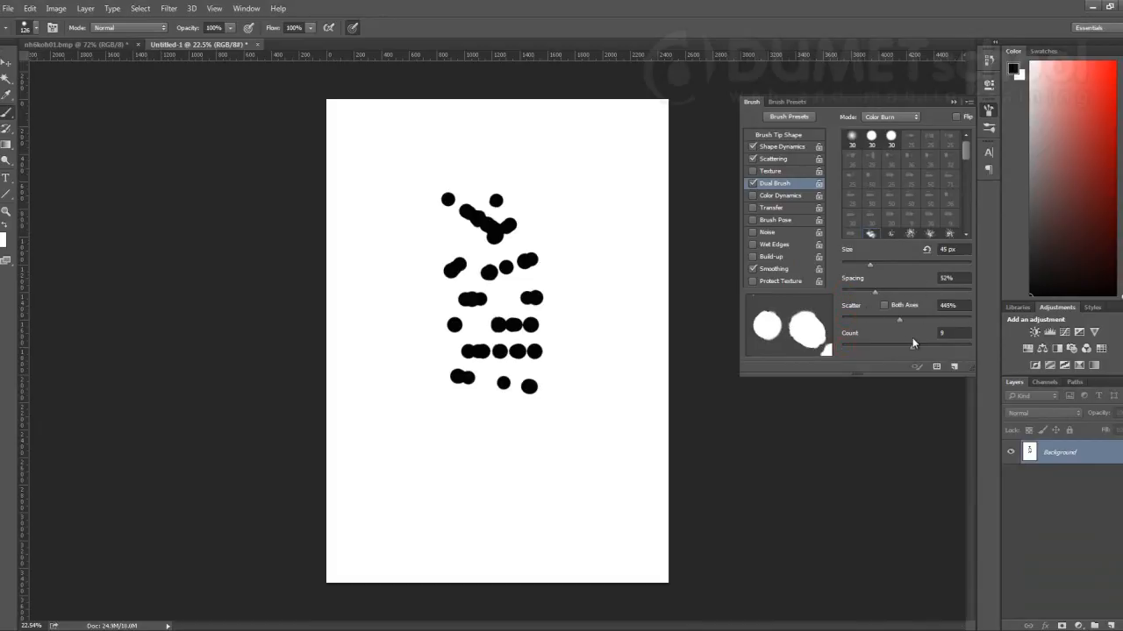
pyautogui.moveTo(544, 393)
pyautogui.mouseDown()
pyautogui.moveTo(527, 450)
pyautogui.moveTo(497, 489)
pyautogui.moveTo(421, 473)
pyautogui.mouseUp()
pyautogui.scroll(3, 504, 405)
pyautogui.scroll(3, 509, 400)
pyautogui.scroll(-4, 509, 400)
pyautogui.hotkey('ctrl', 'alt', 'z')
pyautogui.hotkey('ctrl', 'alt', 'z')
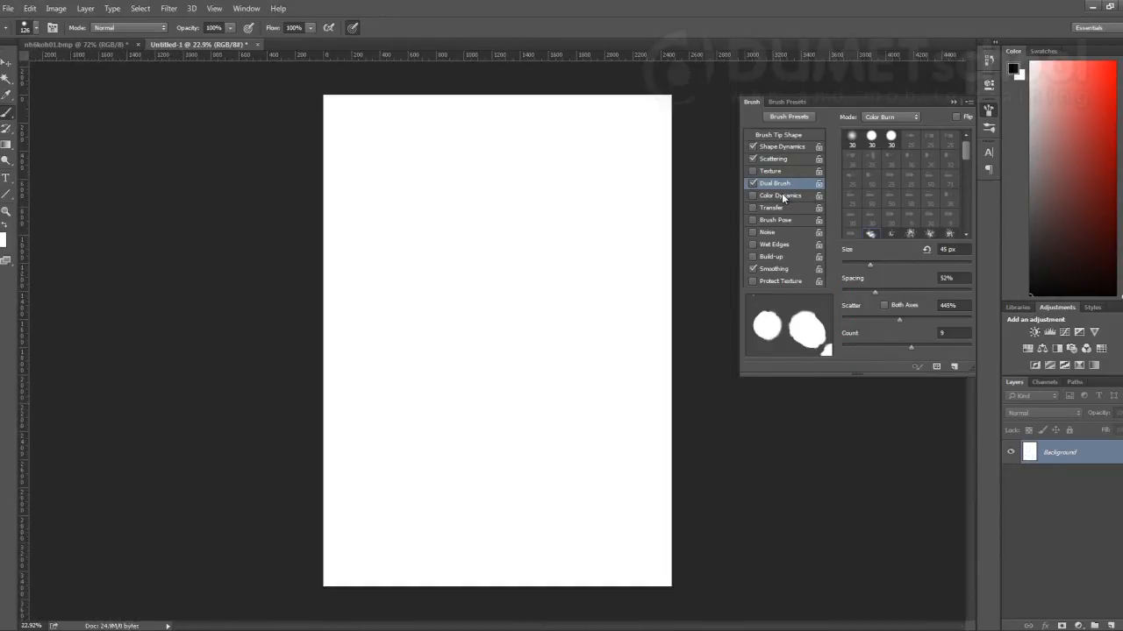
# - Choose the 134 px grass tip as the dual brush, set its Spacing to 150%, and undo a test stroke
pyautogui.moveTo(869, 264)
pyautogui.mouseDown()
pyautogui.moveTo(928, 264)
pyautogui.moveTo(855, 278)
pyautogui.mouseUp()
pyautogui.click(912, 235)
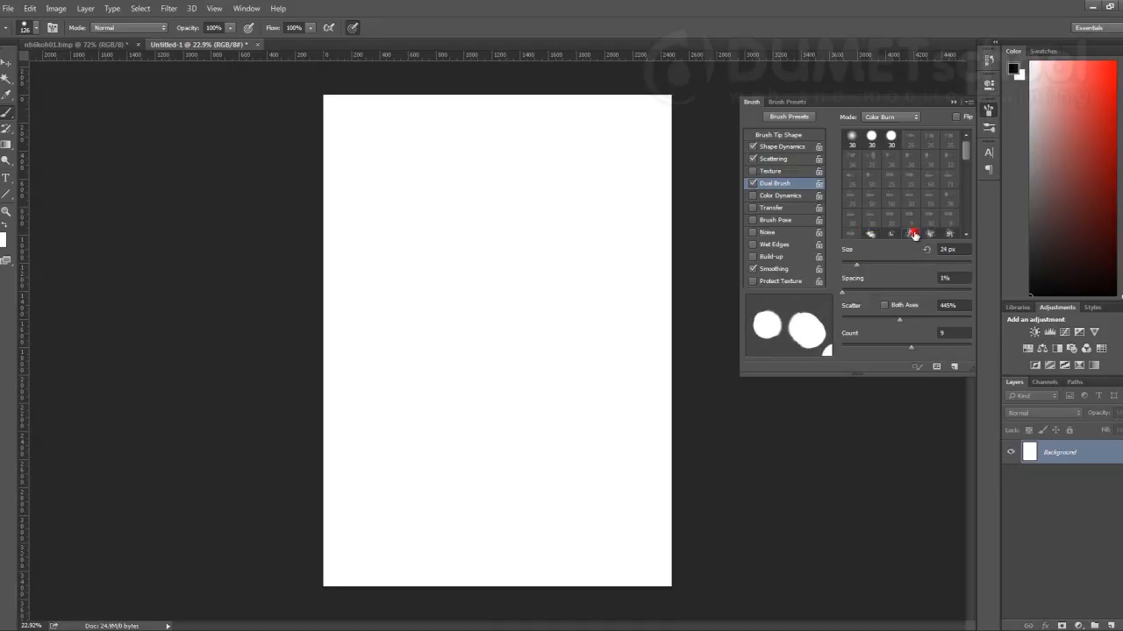
pyautogui.scroll(-3, 915, 235)
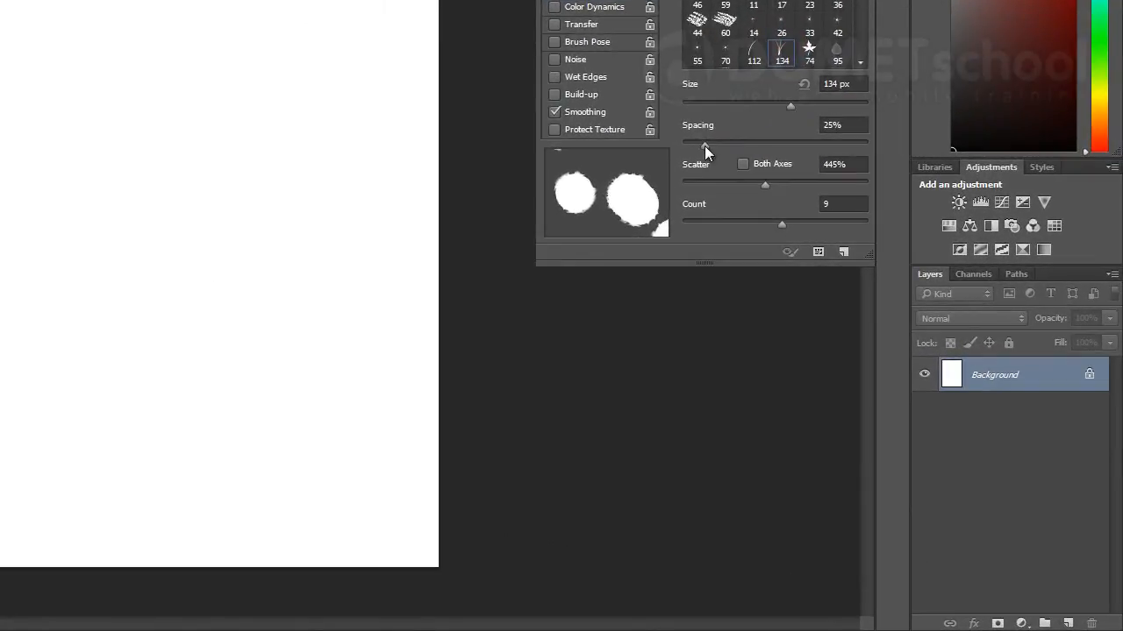
pyautogui.moveTo(856, 293); pyautogui.dragTo(928, 290)
pyautogui.moveTo(806, 142); pyautogui.dragTo(819, 142)
pyautogui.moveTo(263, 100); pyautogui.dragTo(166, 261)
pyautogui.hotkey('ctrl', 'z')
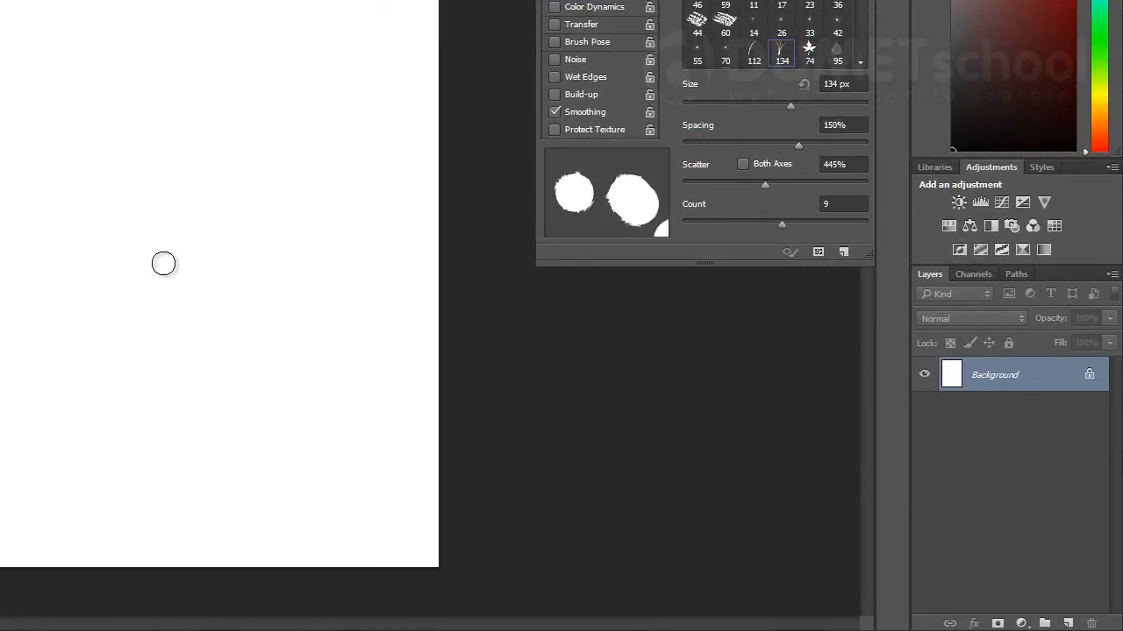
# - Enlarge the brush to 1600 px, stamp one large dab to test the dual brush edge, and undo it
pyautogui.press(']')
pyautogui.press(']')
pyautogui.press(']')
pyautogui.press(']')
pyautogui.press(']')
pyautogui.press(']')
pyautogui.press(']')
pyautogui.press(']')
pyautogui.press(']')
pyautogui.press(']')
pyautogui.press(']')
pyautogui.press(']')
pyautogui.press(']')
pyautogui.press(']')
pyautogui.press(']')
pyautogui.press(']')
pyautogui.press(']')
pyautogui.press(']')
pyautogui.click(156, 189)
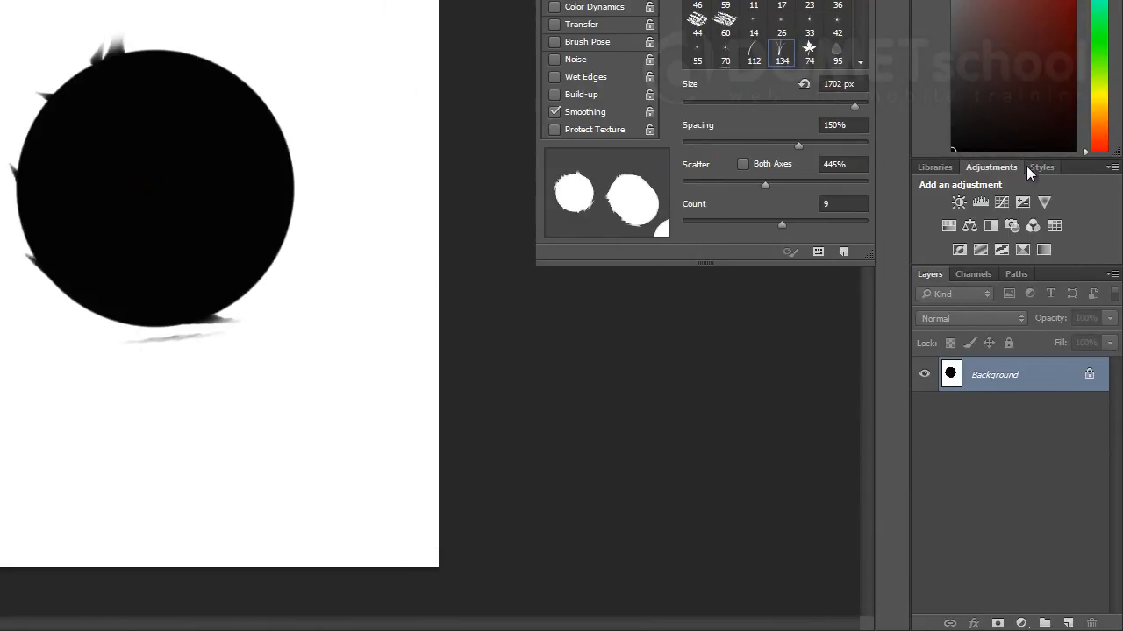
pyautogui.hotkey('ctrl', 'z')
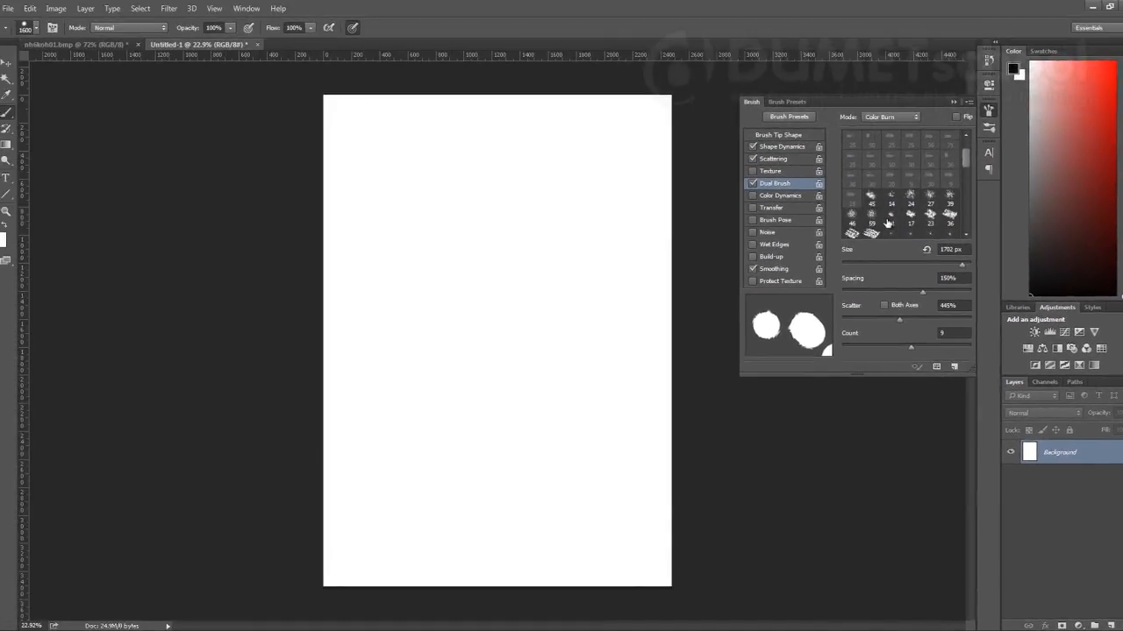
# - Turn off Dual Brush, enable Texture instead, stamp a large test dab, and undo it
pyautogui.scroll(2, 859, 186)
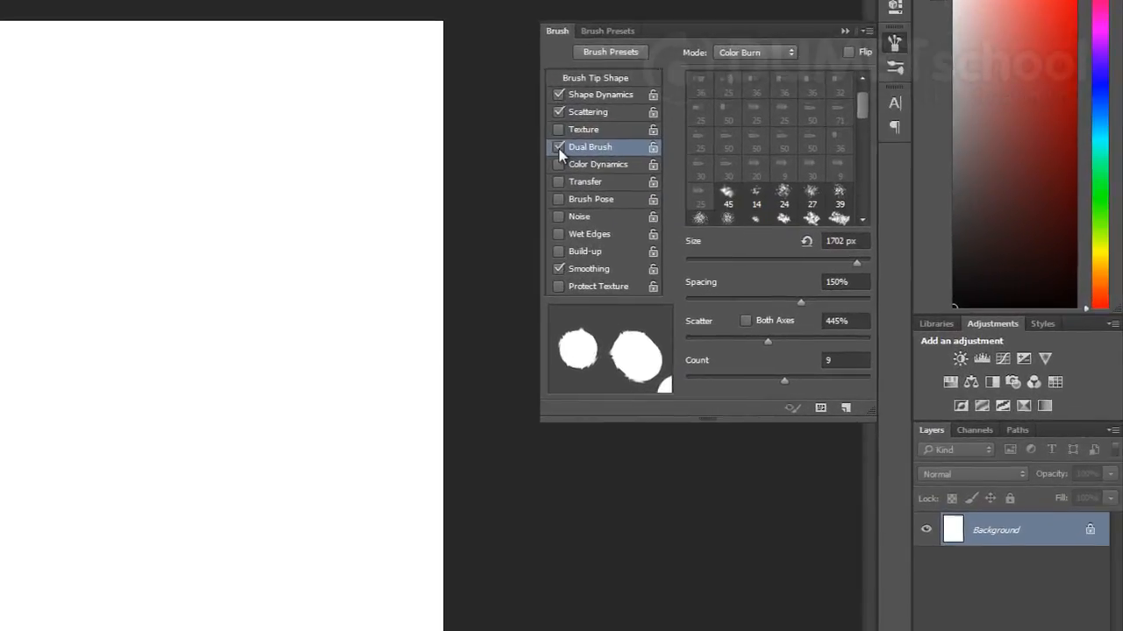
pyautogui.click(753, 185)
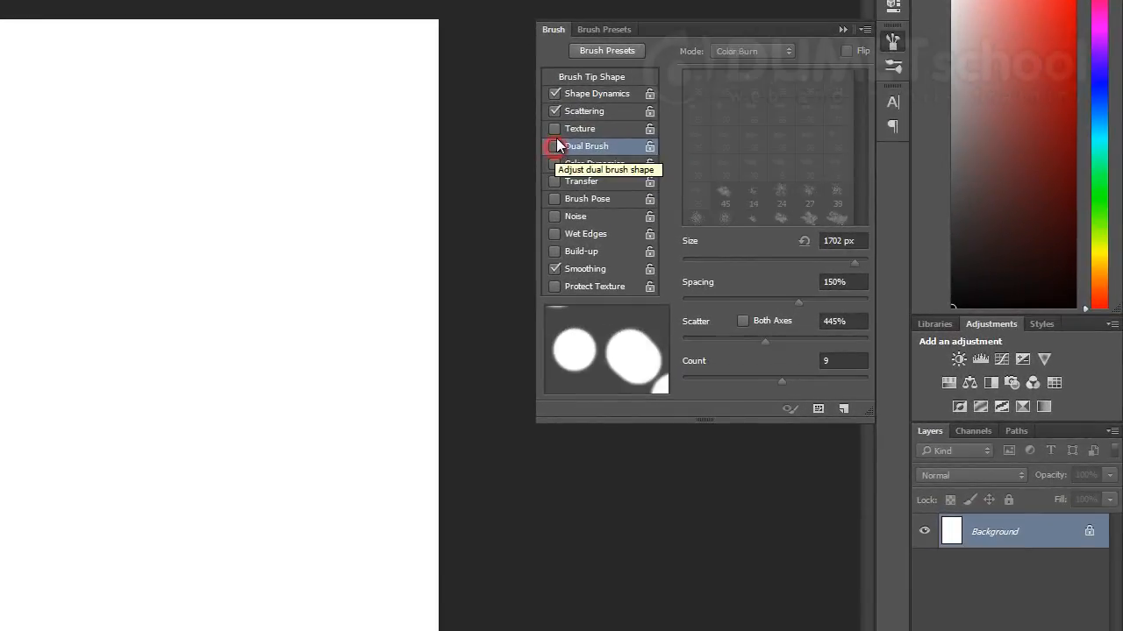
pyautogui.click(557, 129)
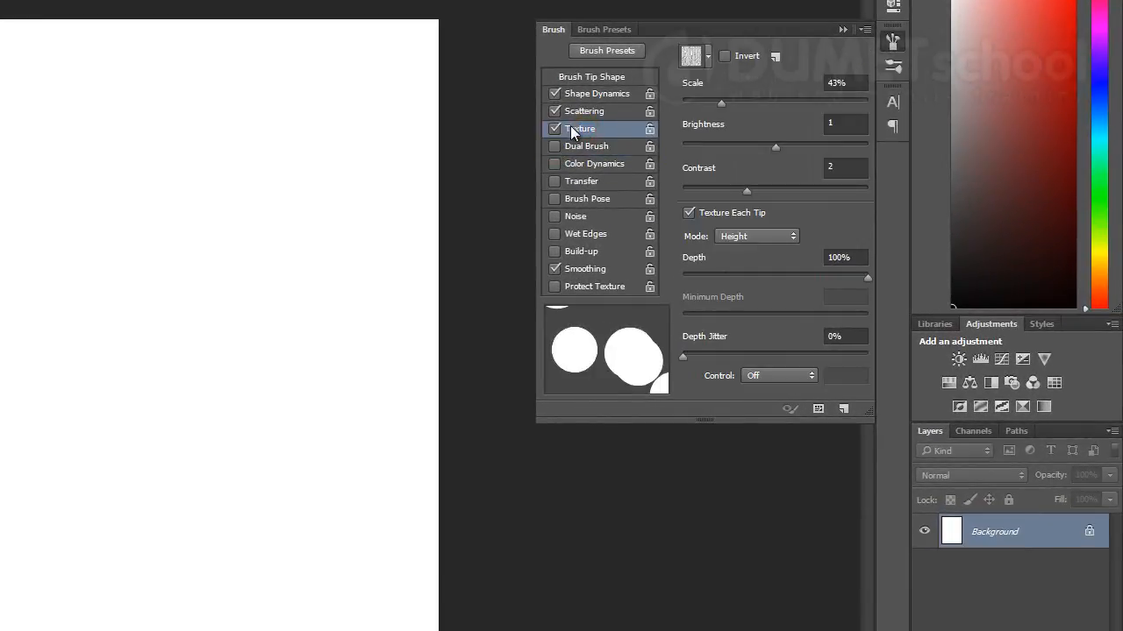
pyautogui.click(157, 202)
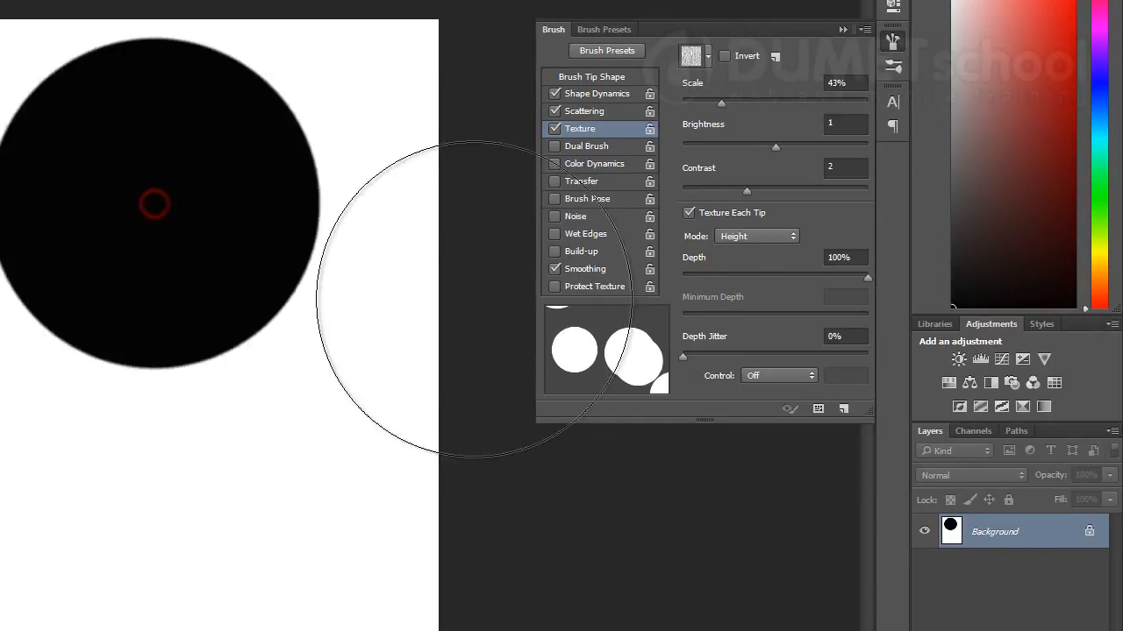
pyautogui.hotkey('ctrl', 'z')
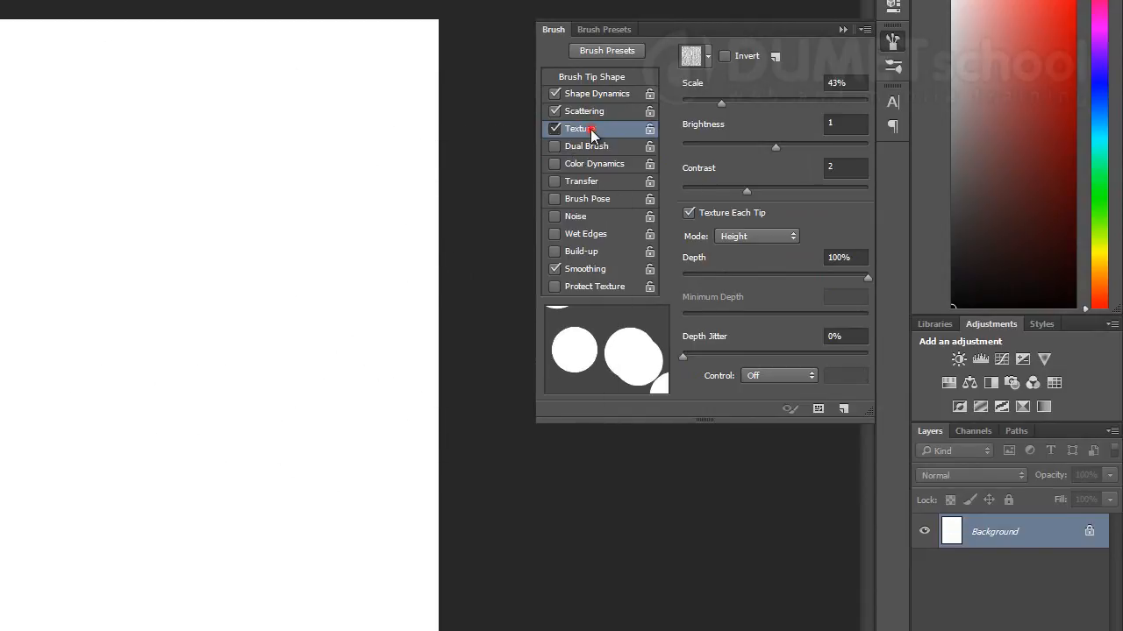
# - Switch the brush texture to the concentric squares pattern, stamp a test dab, and undo it
pyautogui.click(707, 56)
pyautogui.click(717, 122)
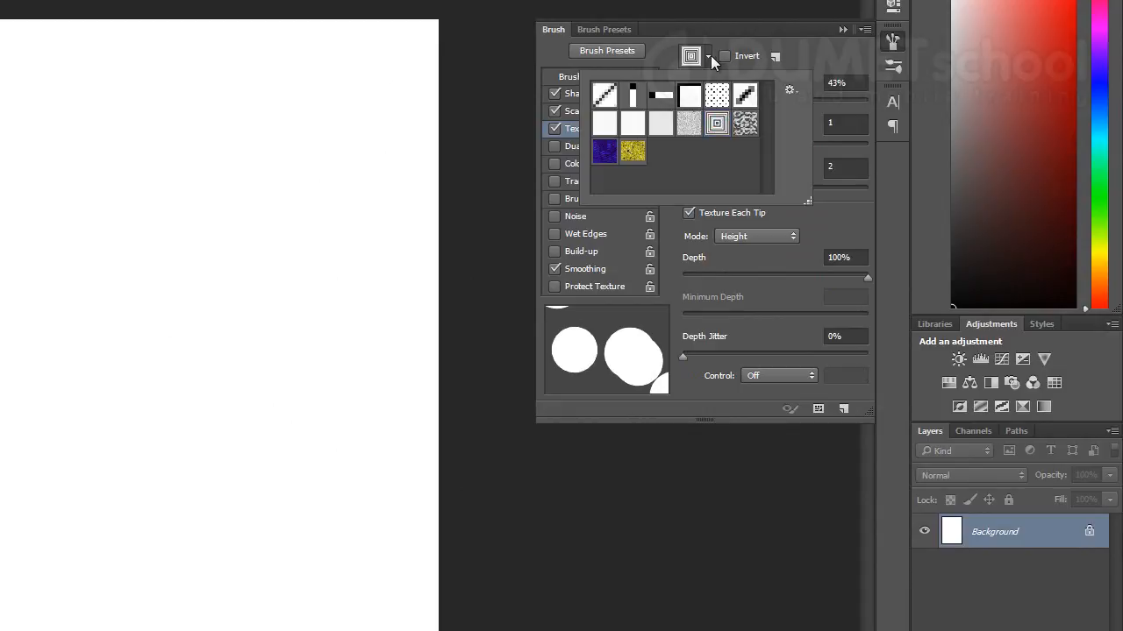
pyautogui.click(709, 56)
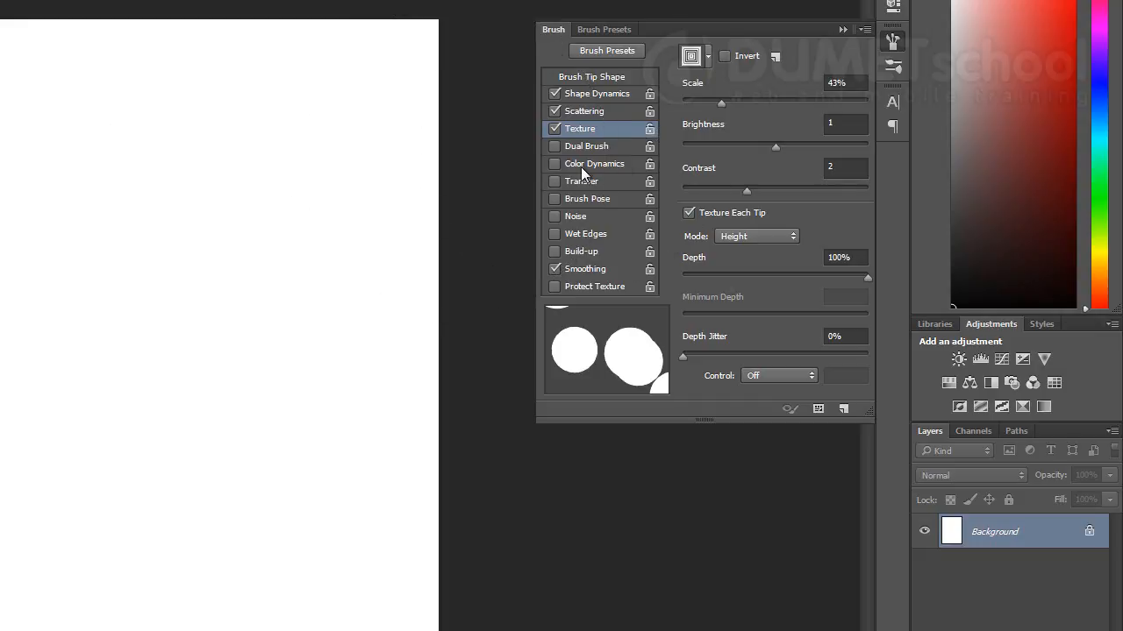
pyautogui.click(181, 272)
pyautogui.hotkey('ctrl', 'z')
# - Set the texture Scale to 162%, stamp a large dab on the upper part of the canvas, and examine its edge
pyautogui.moveTo(720, 102); pyautogui.dragTo(804, 105)
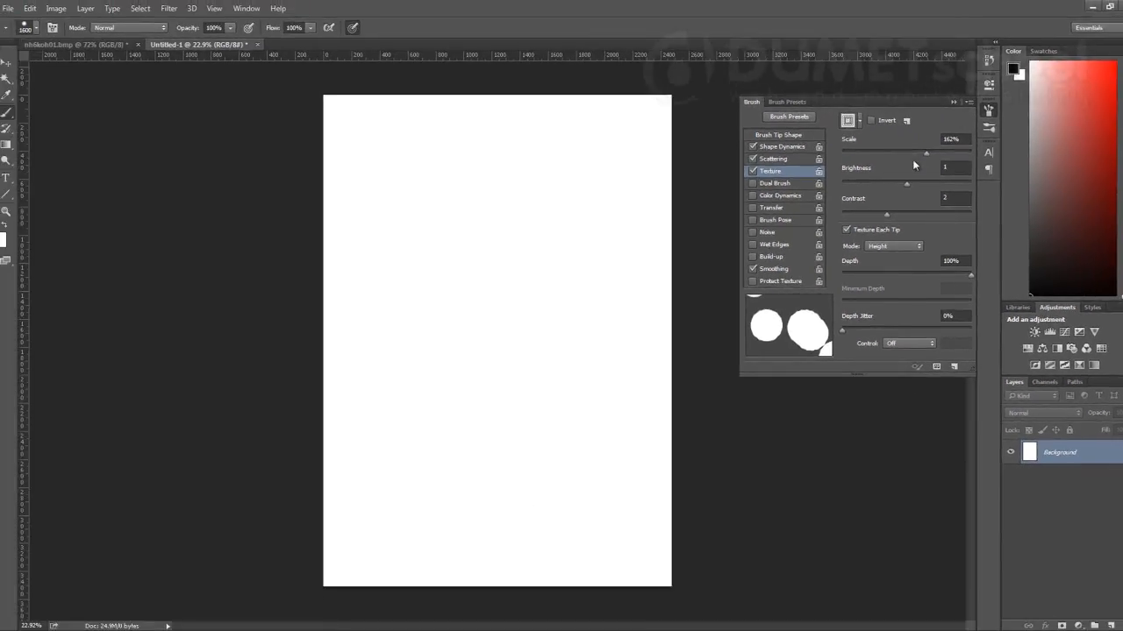
pyautogui.click(418, 253)
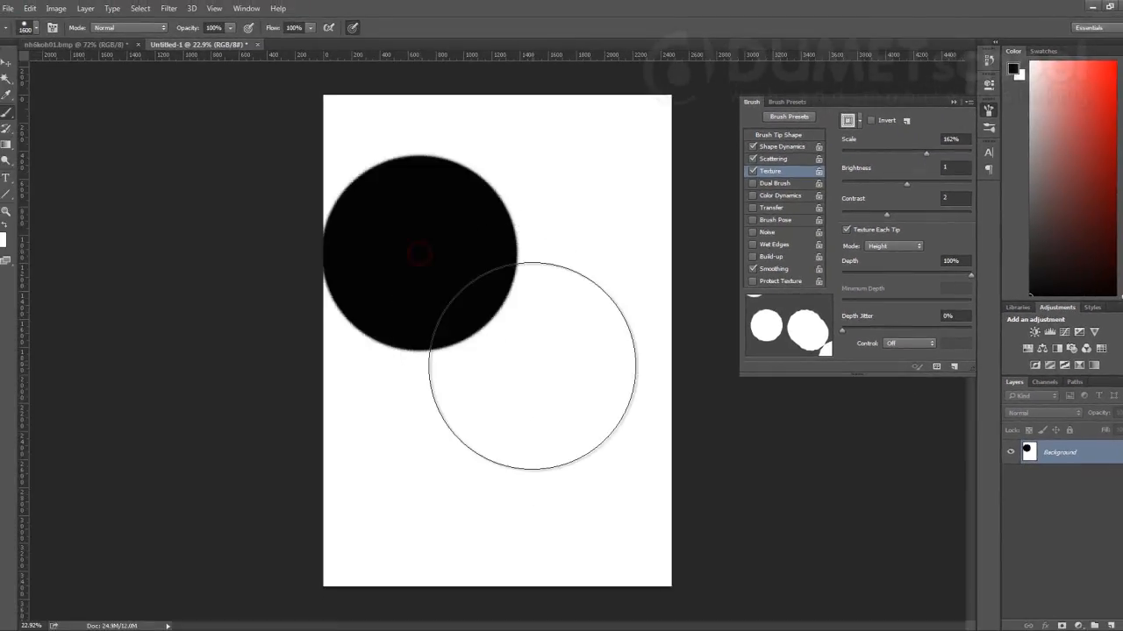
pyautogui.scroll(3, 539, 363)
pyautogui.scroll(3, 540, 372)
pyautogui.moveTo(433, 296); pyautogui.dragTo(493, 402)
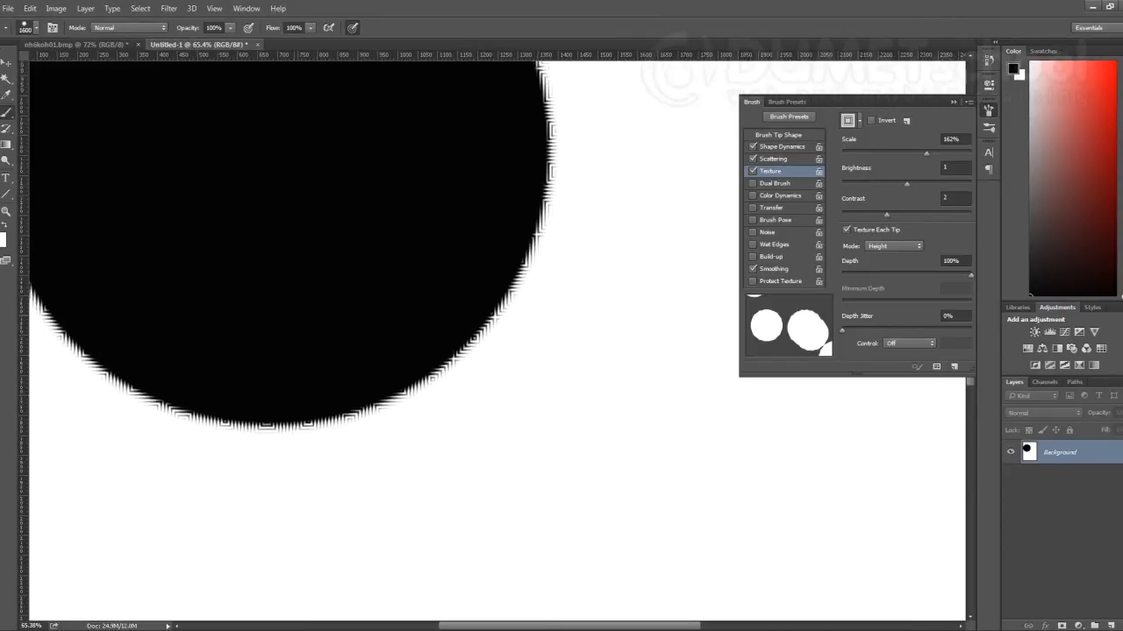
# - Reduce the brush to 150 px, choose the fine grey texture pattern, and stamp a small dab beside the large circle
pyautogui.press('[')
pyautogui.press('[')
pyautogui.press('[')
pyautogui.press('[')
pyautogui.press('[')
pyautogui.press('[')
pyautogui.press('[')
pyautogui.press('[')
pyautogui.press('[')
pyautogui.press('[')
pyautogui.press('[')
pyautogui.press('[')
pyautogui.press('[')
pyautogui.press('[')
pyautogui.press('[')
pyautogui.press('[')
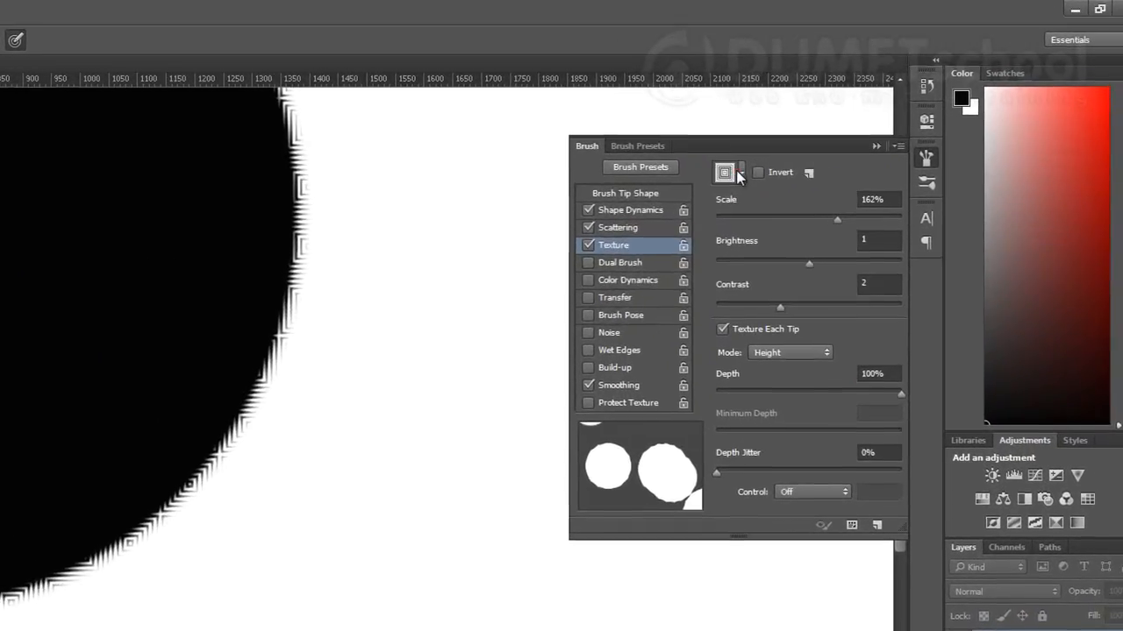
pyautogui.click(739, 172)
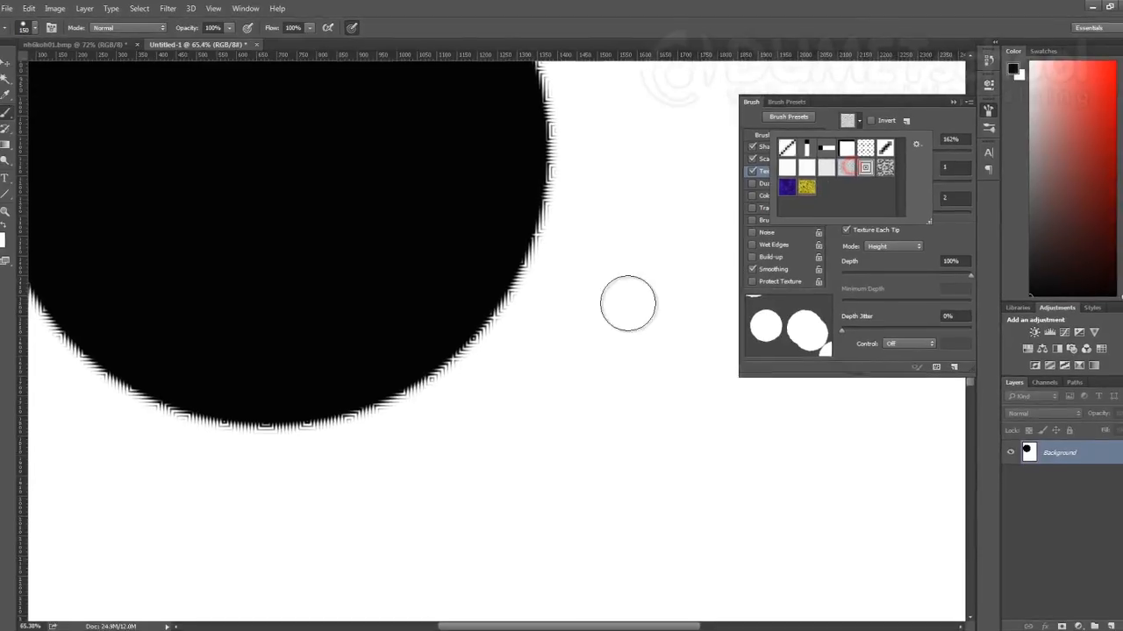
pyautogui.click(551, 369)
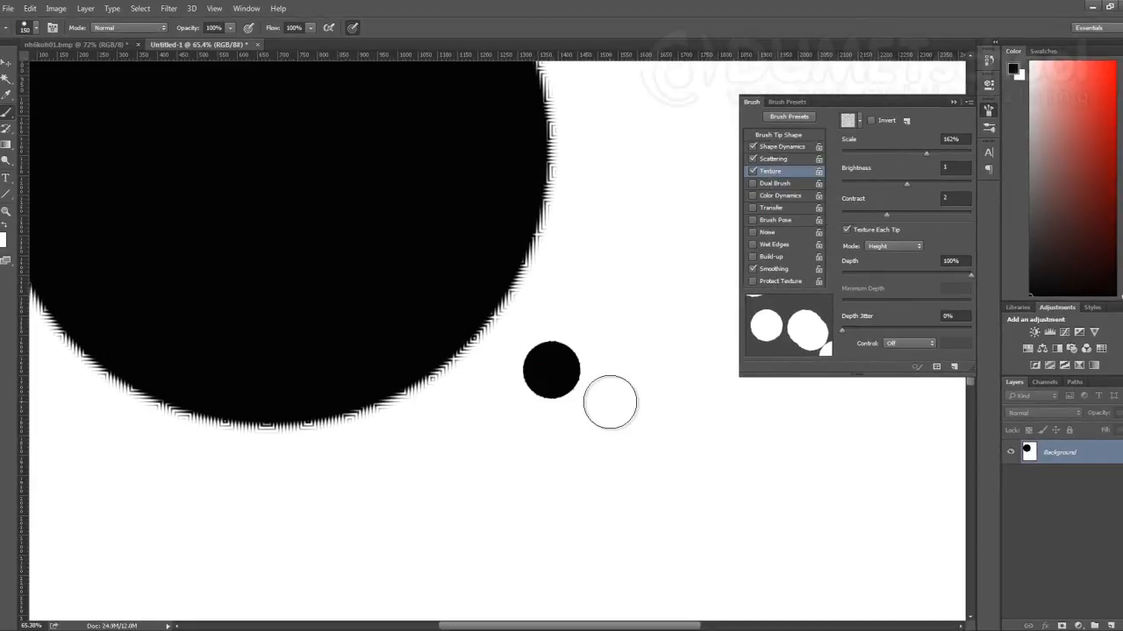
# - Turn off Texture, enable Color Dynamics, and display its settings
pyautogui.click(752, 171)
pyautogui.click(753, 195)
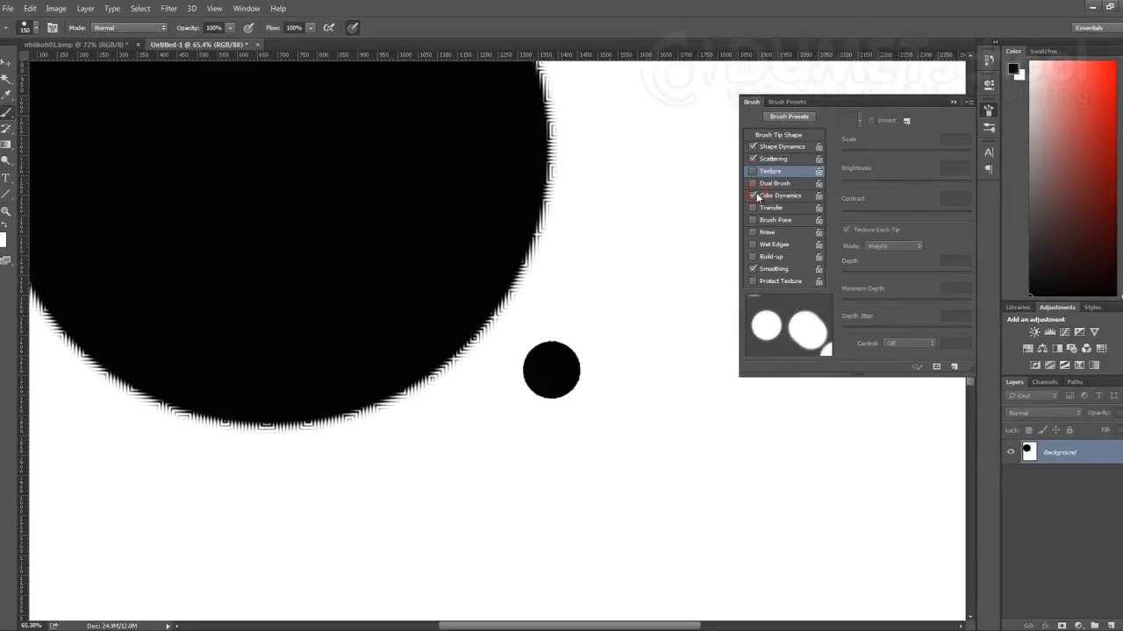
pyautogui.click(785, 195)
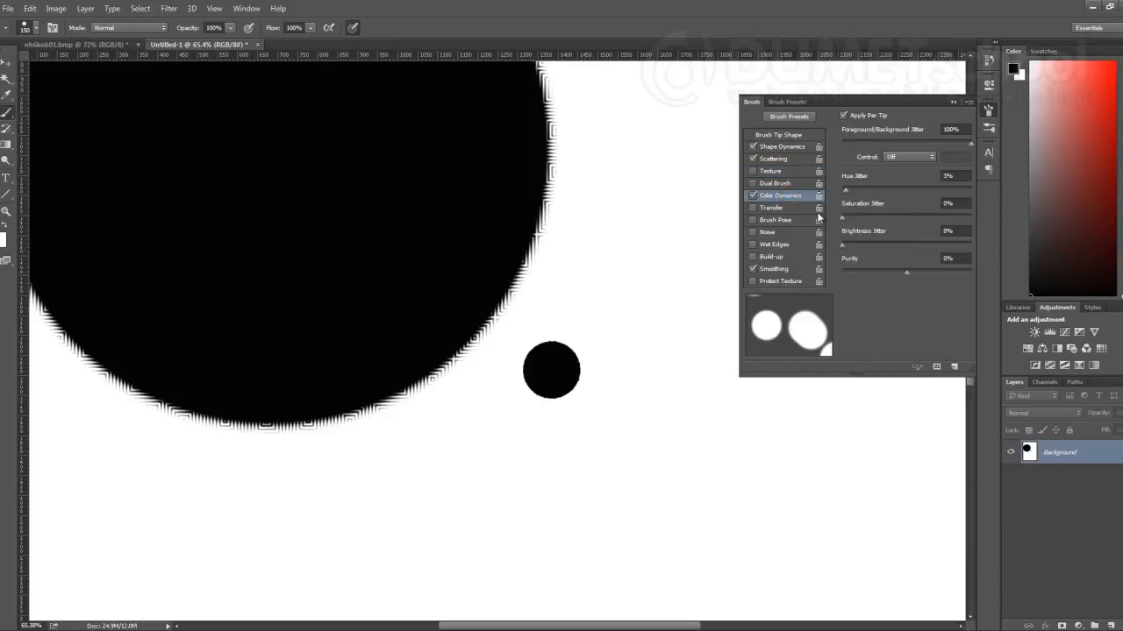
pyautogui.scroll(-3, 456, 307)
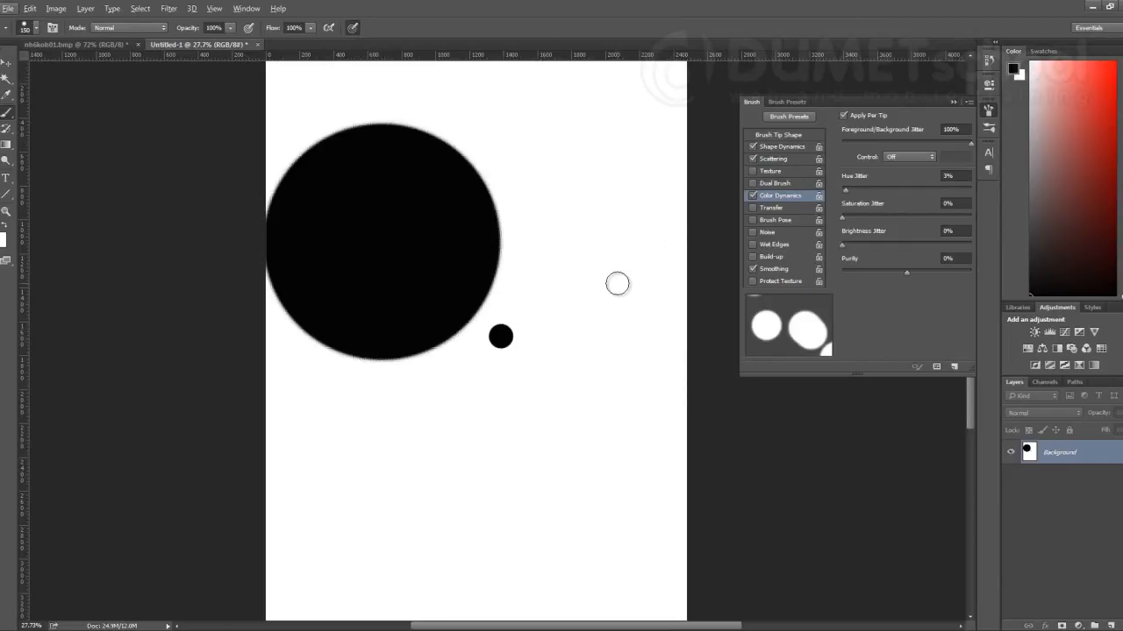
# - Undo the two black test dabs and set the Color Dynamics Hue Jitter to 57%
pyautogui.hotkey('ctrl', 'alt', 'z')
pyautogui.hotkey('ctrl', 'alt', 'z')
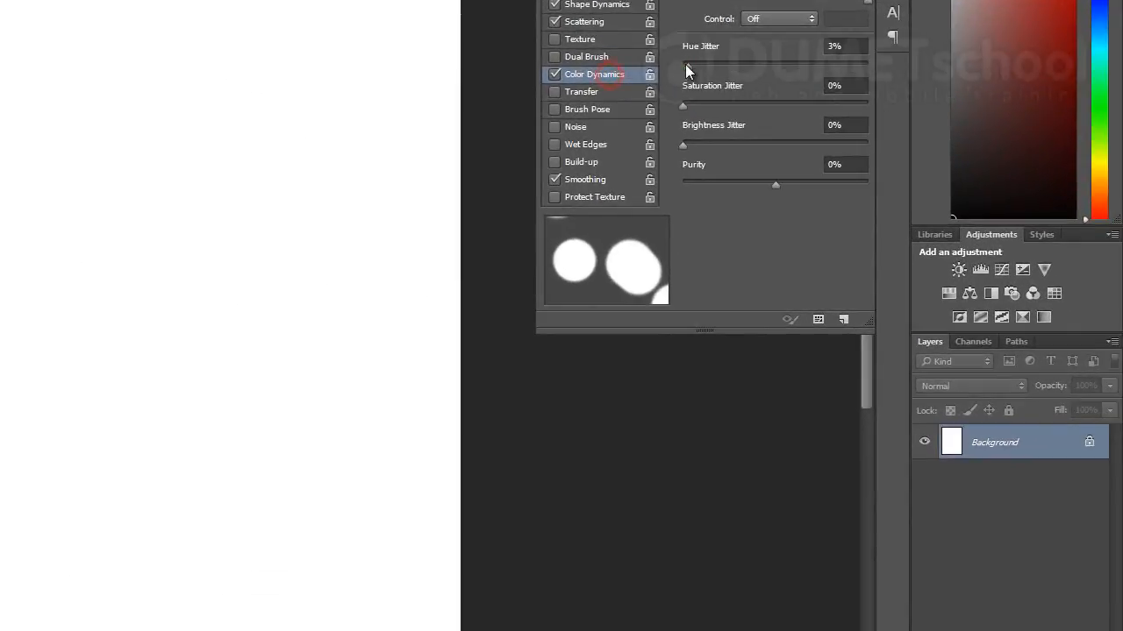
pyautogui.moveTo(839, 184); pyautogui.dragTo(941, 178)
pyautogui.moveTo(734, 72); pyautogui.dragTo(789, 76)
# - Paint a scattered test stroke down the canvas, set Saturation Jitter to 24%, and undo the stroke
pyautogui.moveTo(130, 133)
pyautogui.mouseDown()
pyautogui.moveTo(112, 181)
pyautogui.moveTo(152, 407)
pyautogui.moveTo(68, 467)
pyautogui.mouseUp()
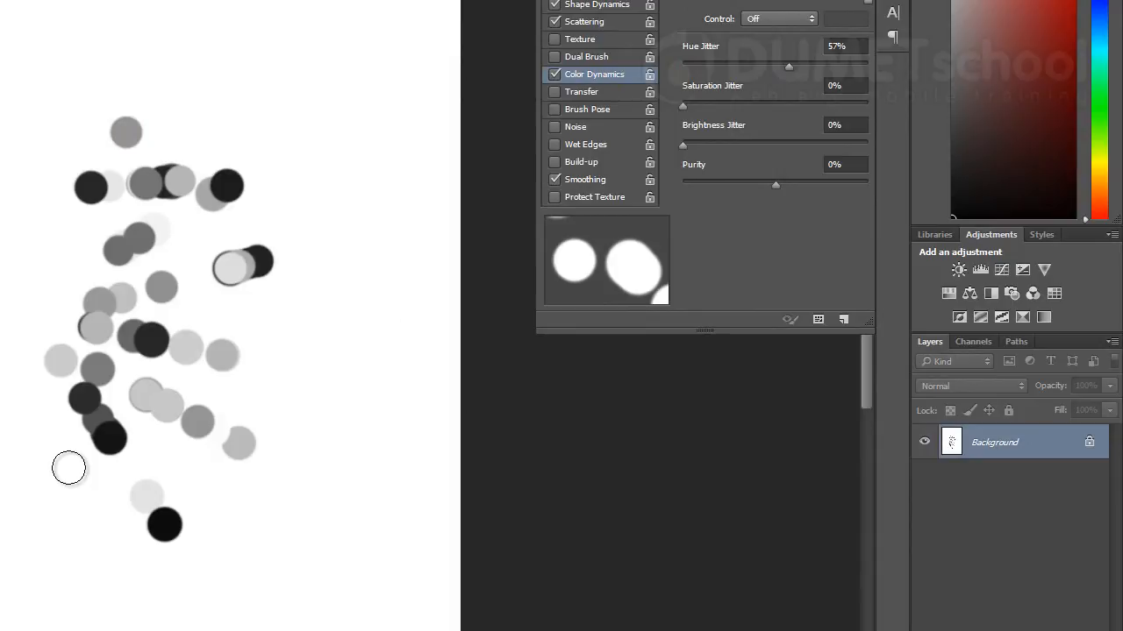
pyautogui.moveTo(683, 106); pyautogui.dragTo(727, 107)
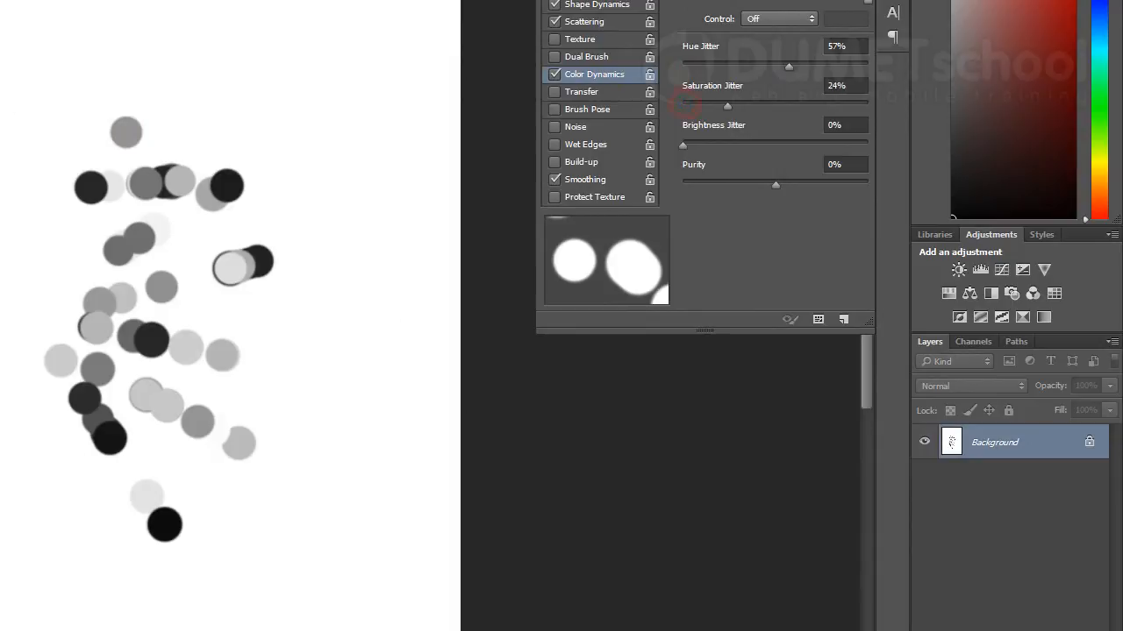
pyautogui.hotkey('ctrl', 'z')
# - Change the foreground color to green 55ca27 and paint a scattered test stroke down the middle of the canvas
pyautogui.moveTo(420, 123); pyautogui.dragTo(451, 92)
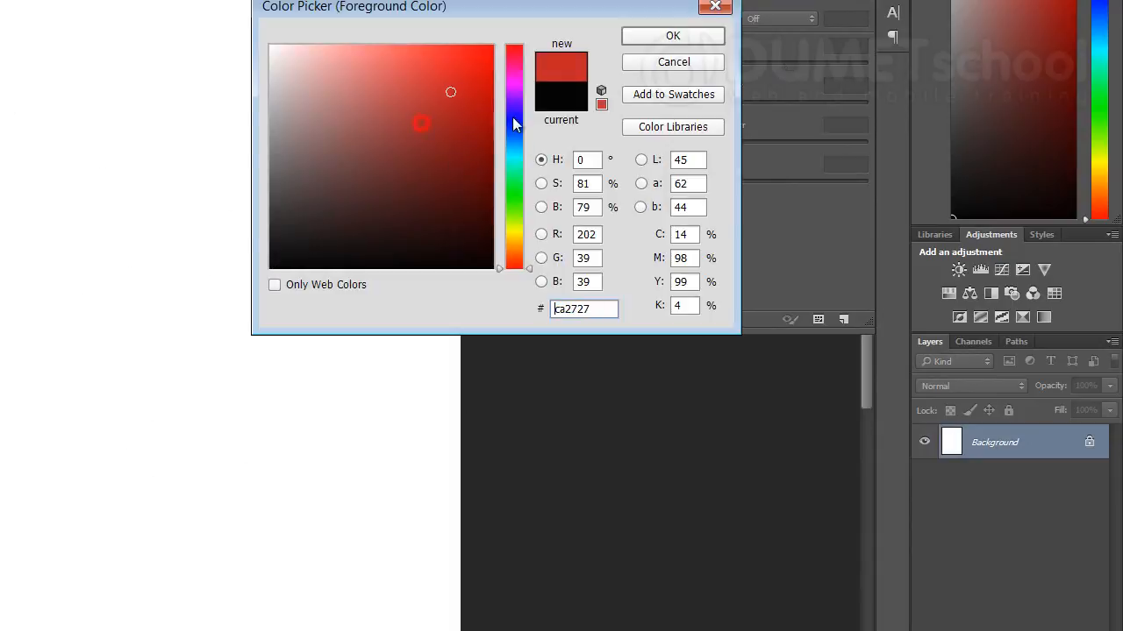
pyautogui.click(516, 204)
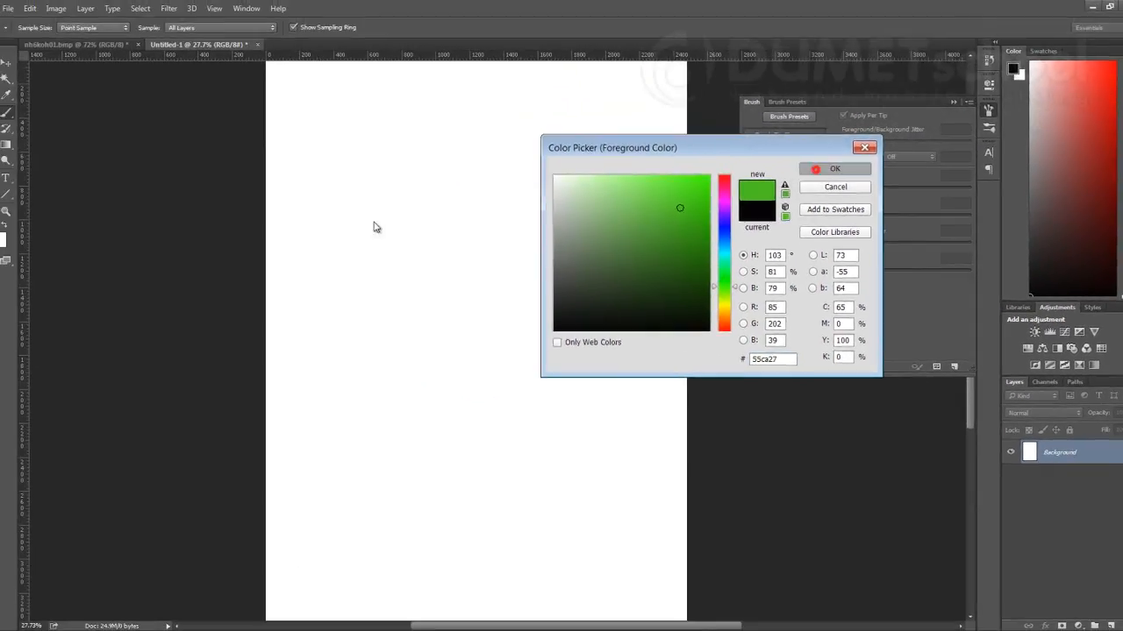
pyautogui.click(672, 35)
pyautogui.moveTo(507, 218)
pyautogui.mouseDown()
pyautogui.moveTo(477, 315)
pyautogui.moveTo(584, 436)
pyautogui.mouseUp()
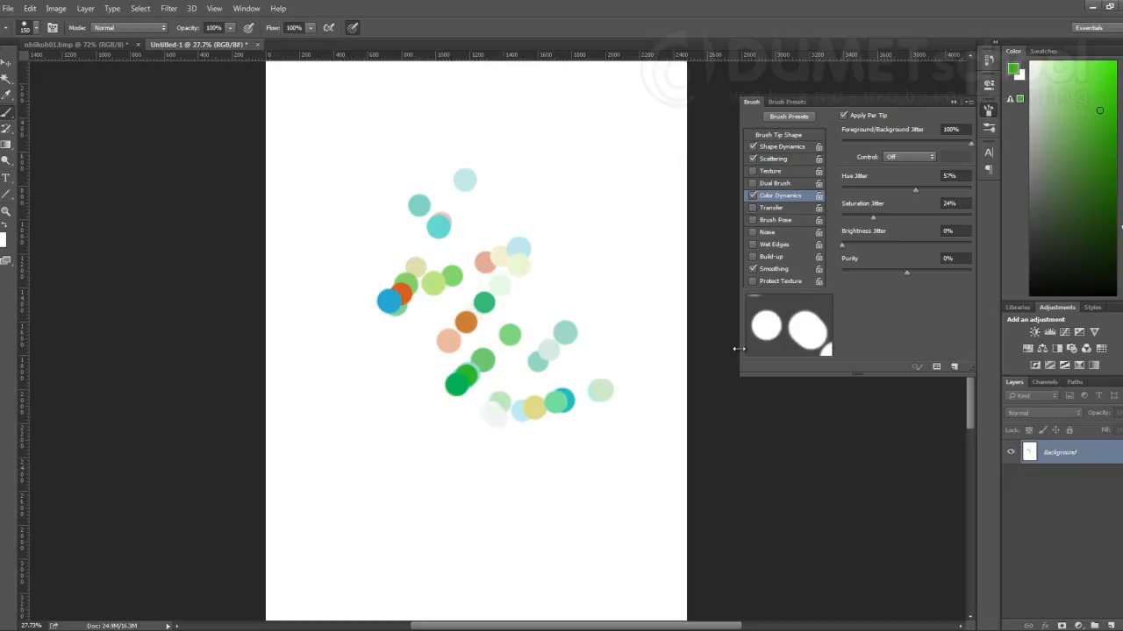
# - Undo the multicolored stroke, then replace Color Dynamics with Transfer and display its settings
pyautogui.hotkey('ctrl', 'z')
pyautogui.click(753, 195)
pyautogui.click(752, 207)
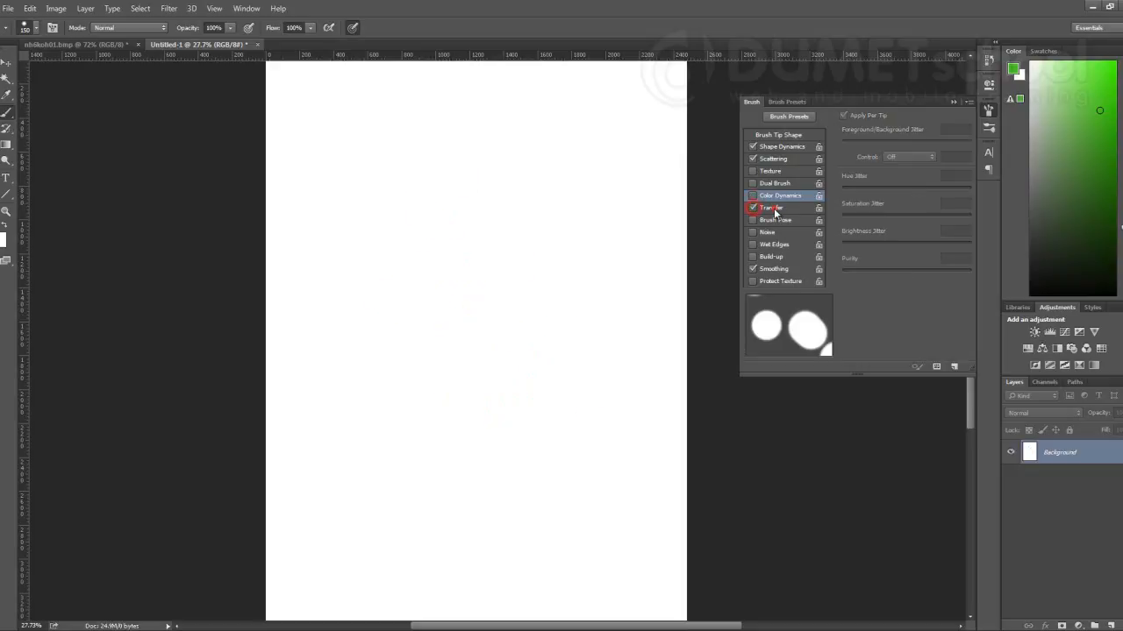
pyautogui.click(773, 208)
# - Set Opacity Jitter to 63% and paint a scattered green test stroke down the canvas for a closer look
pyautogui.moveTo(841, 130); pyautogui.dragTo(923, 130)
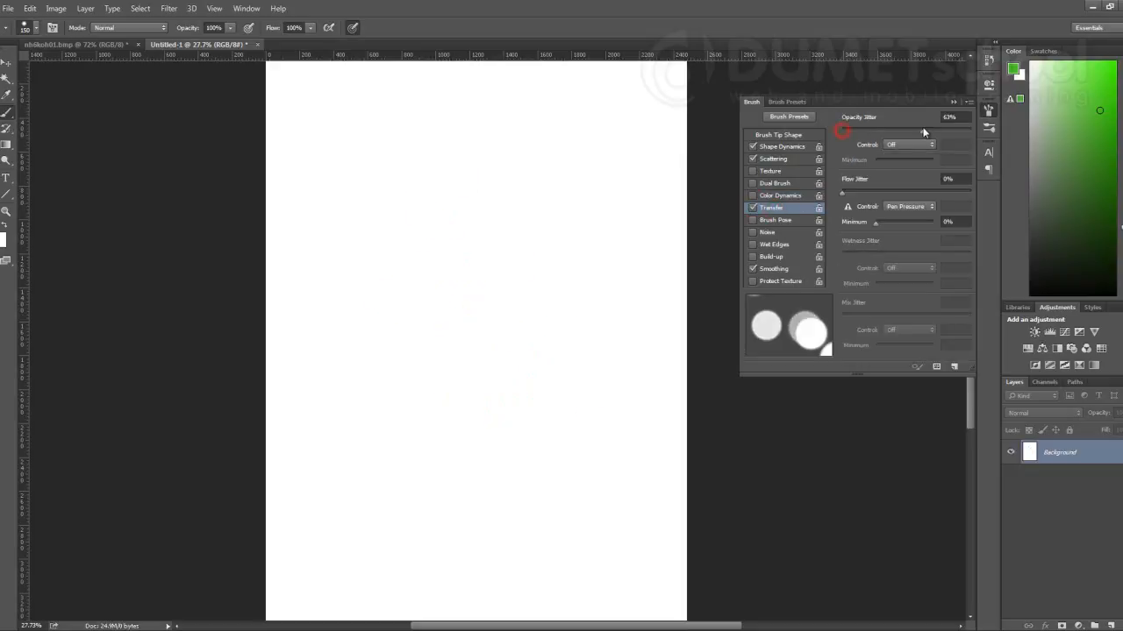
pyautogui.moveTo(438, 221)
pyautogui.mouseDown()
pyautogui.moveTo(462, 313)
pyautogui.moveTo(537, 448)
pyautogui.mouseUp()
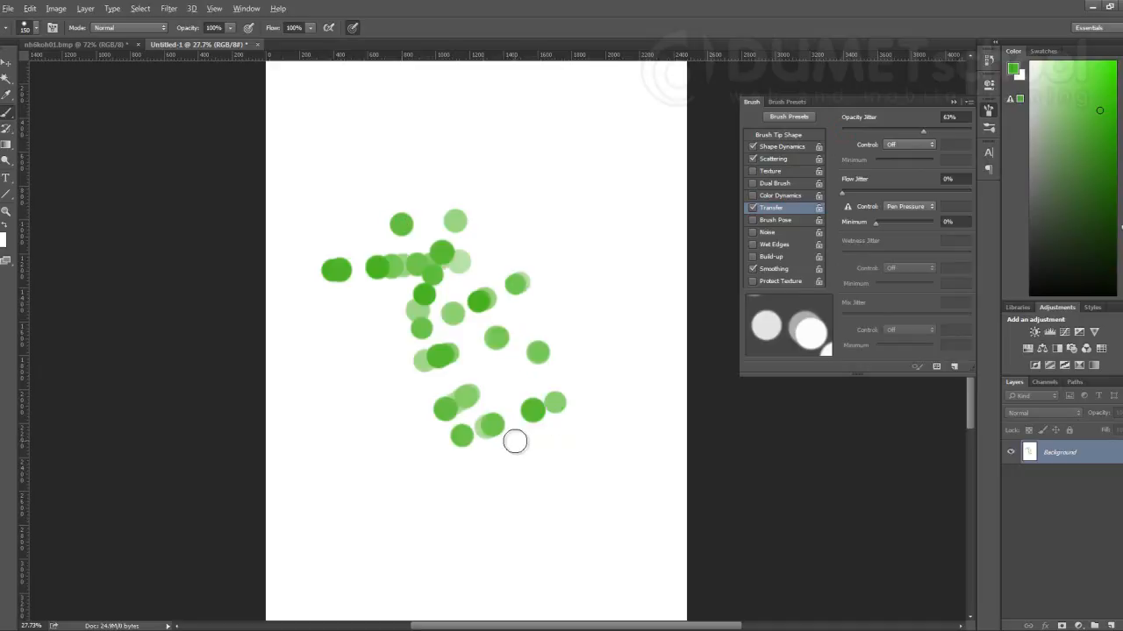
pyautogui.scroll(3, 517, 441)
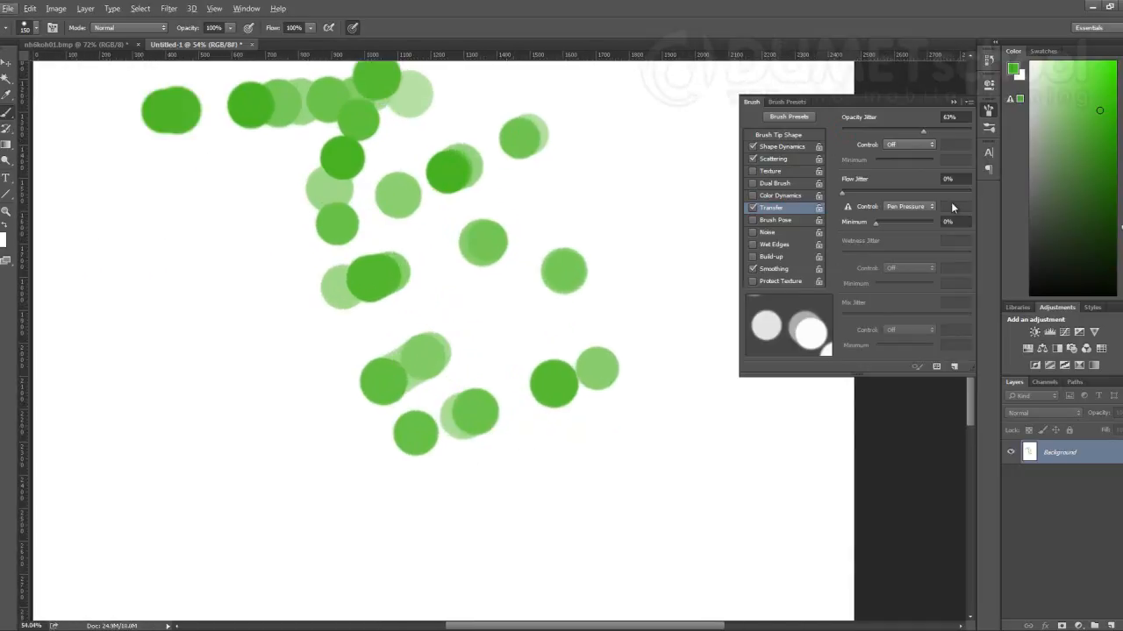
# - Set Flow Jitter to 74%, paint another scattered stroke, and stamp extra dabs in the empty area between the circles
pyautogui.moveTo(842, 191); pyautogui.dragTo(938, 194)
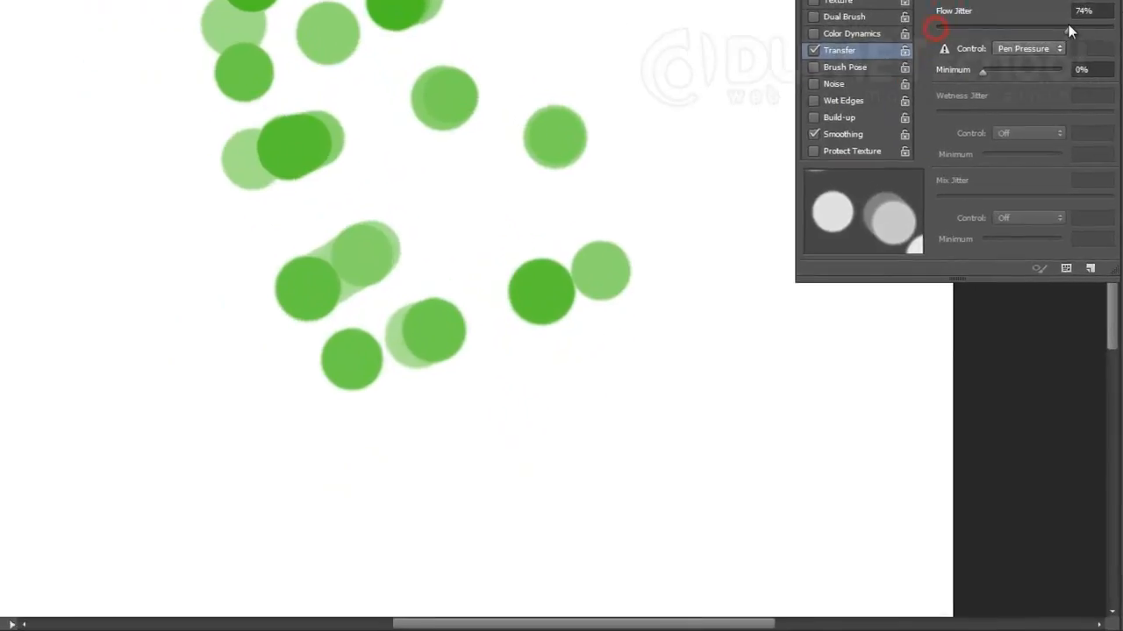
pyautogui.moveTo(357, 145)
pyautogui.mouseDown()
pyautogui.moveTo(174, 383)
pyautogui.moveTo(177, 596)
pyautogui.mouseUp()
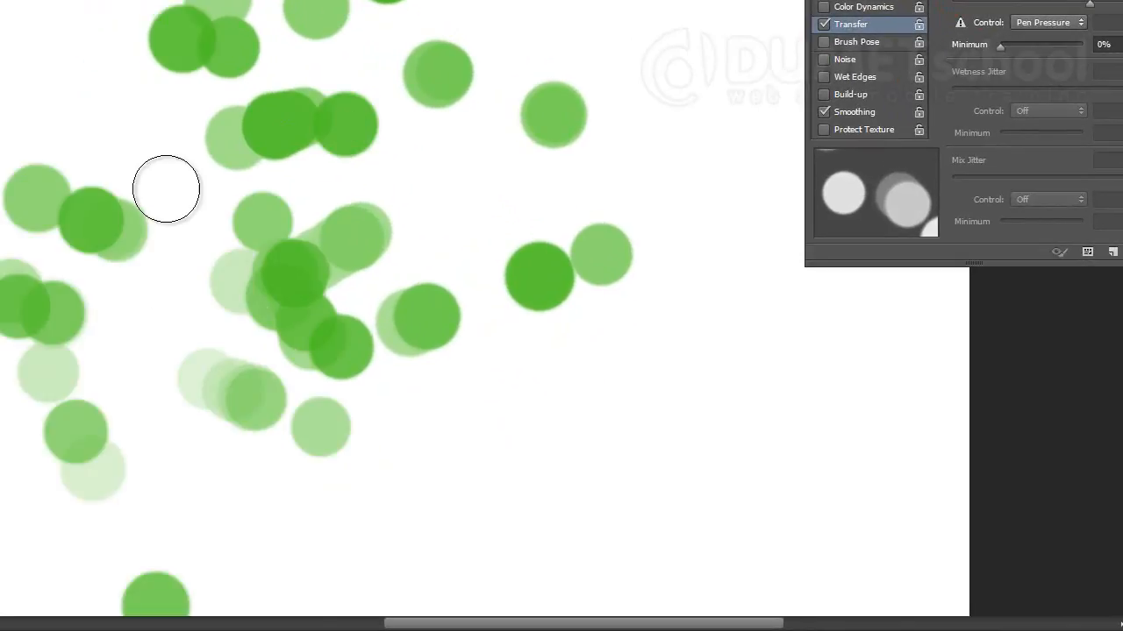
pyautogui.scroll(5, 20, 346)
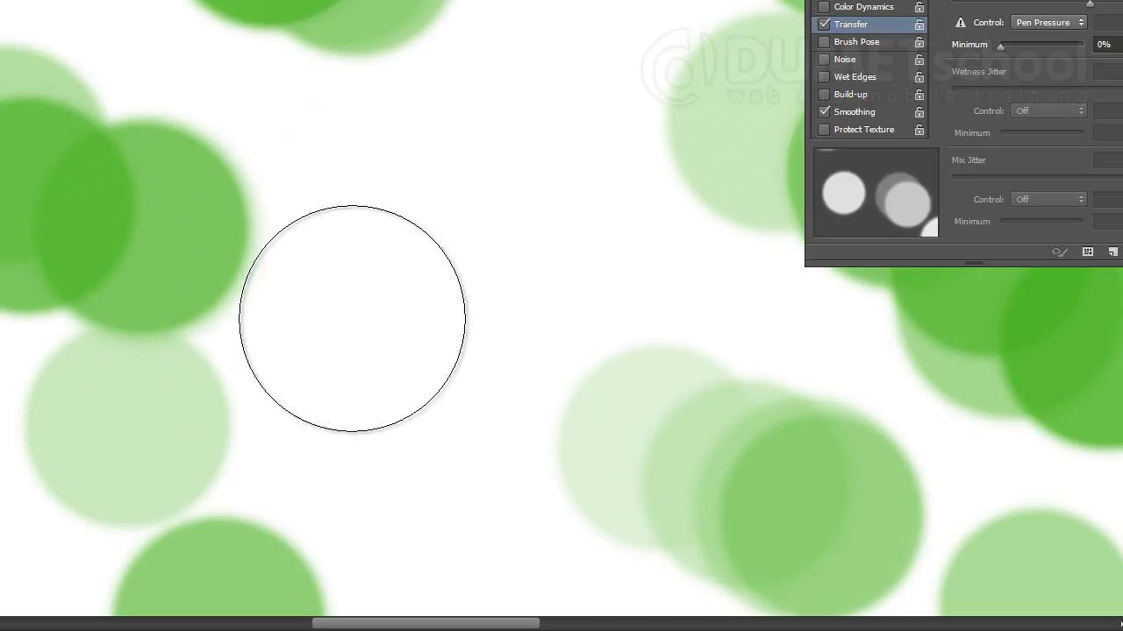
pyautogui.click(453, 242)
pyautogui.click(355, 276)
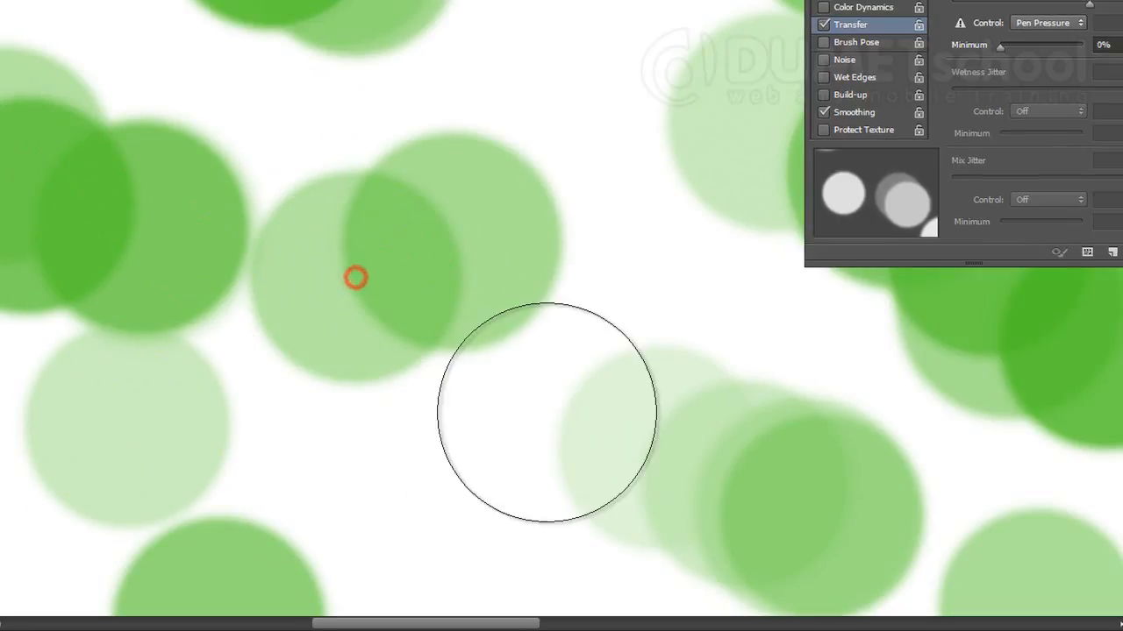
pyautogui.click(469, 347)
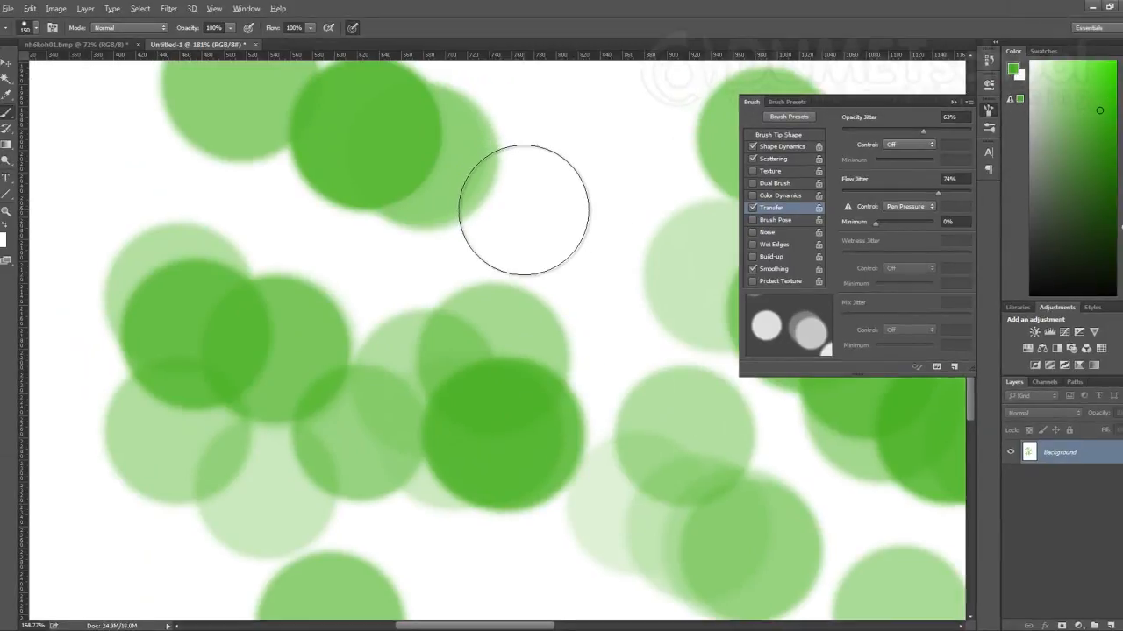
# - Set the Flow Jitter Minimum to 80% and stamp test dabs among the green circles
pyautogui.scroll(-4, 523, 210)
pyautogui.moveTo(876, 222); pyautogui.dragTo(920, 222)
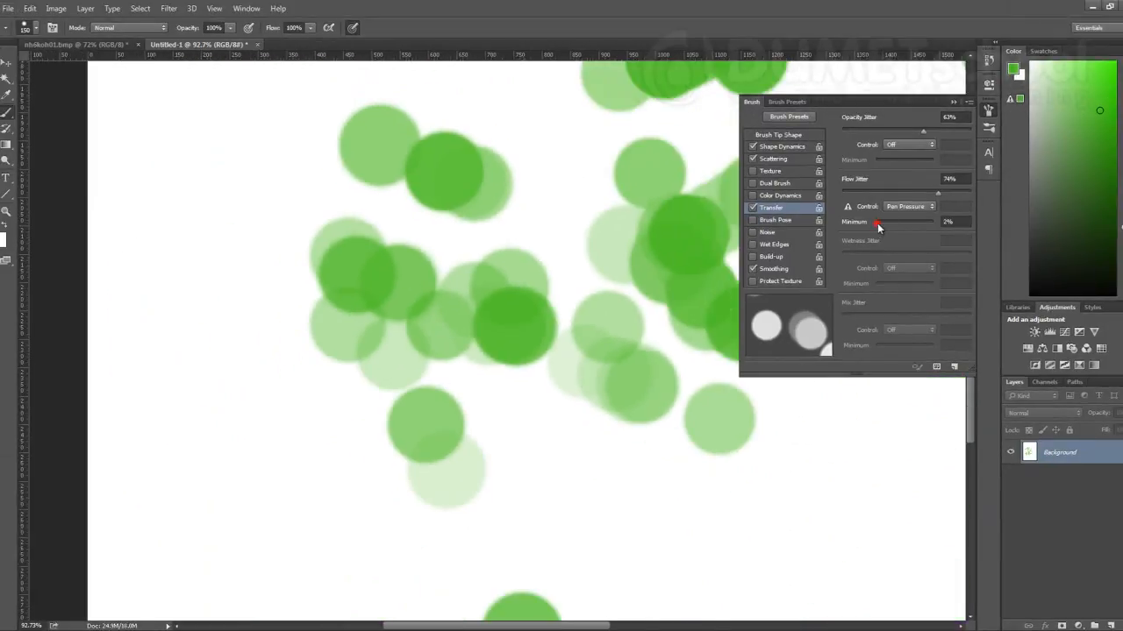
pyautogui.click(552, 270)
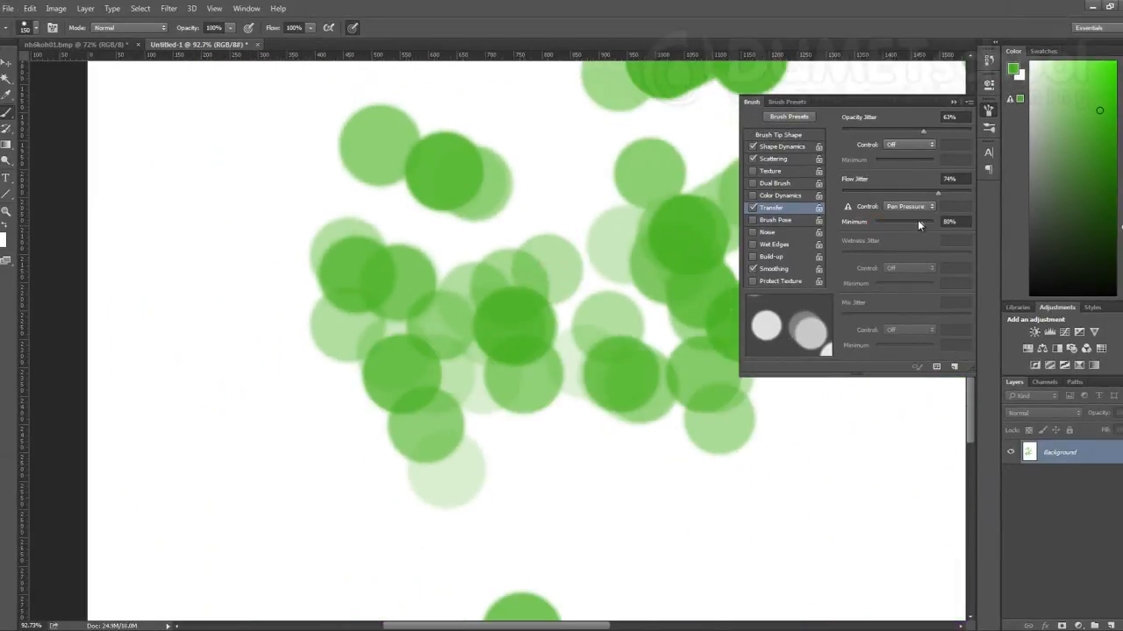
# - Set the Flow Jitter Minimum to 54% and the Opacity Jitter Control to Stylus Wheel, and paint over the circles
pyautogui.moveTo(916, 221); pyautogui.dragTo(906, 222)
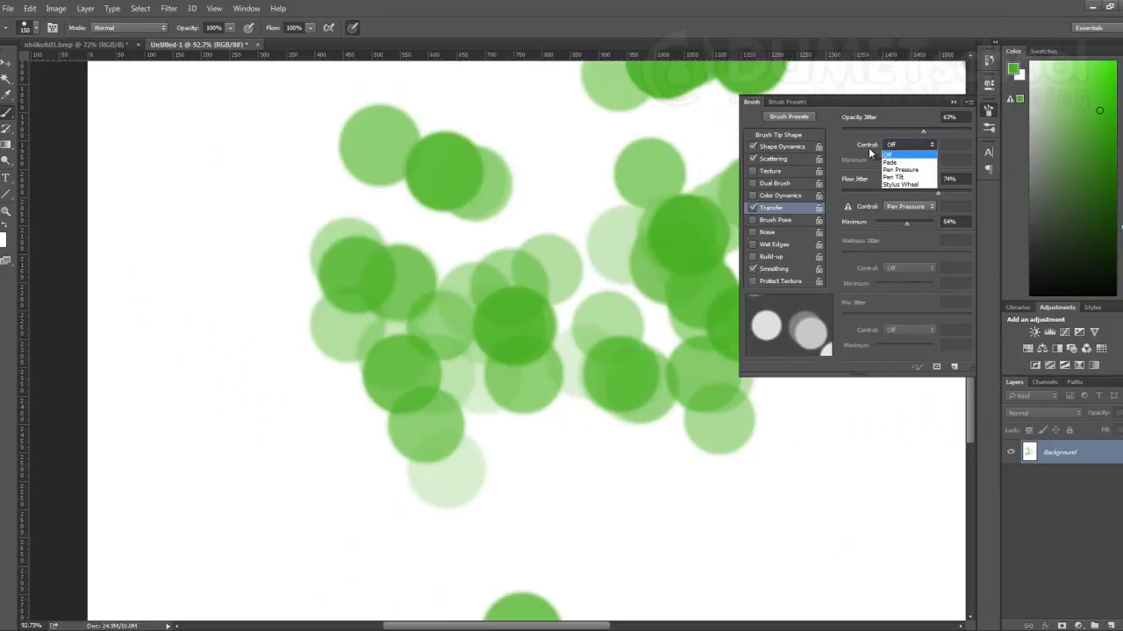
pyautogui.click(900, 184)
pyautogui.moveTo(538, 196)
pyautogui.mouseDown()
pyautogui.moveTo(386, 441)
pyautogui.moveTo(207, 398)
pyautogui.moveTo(661, 511)
pyautogui.moveTo(536, 237)
pyautogui.mouseUp()
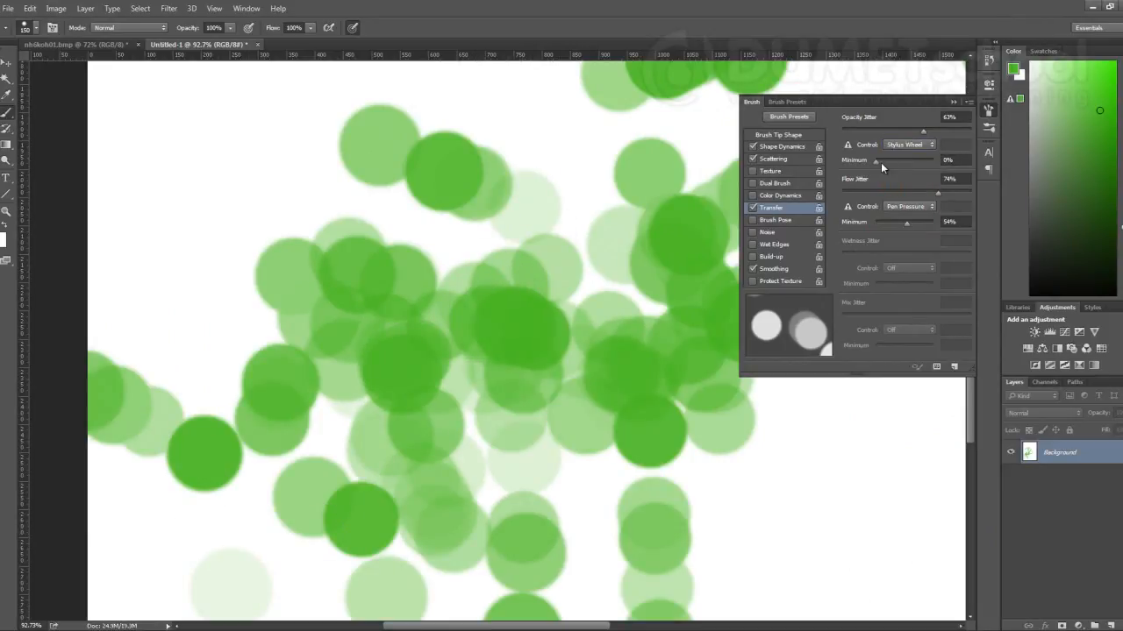
# - Turn off Transfer, enable Brush Pose, and set Tilt X to -17%
pyautogui.click(752, 208)
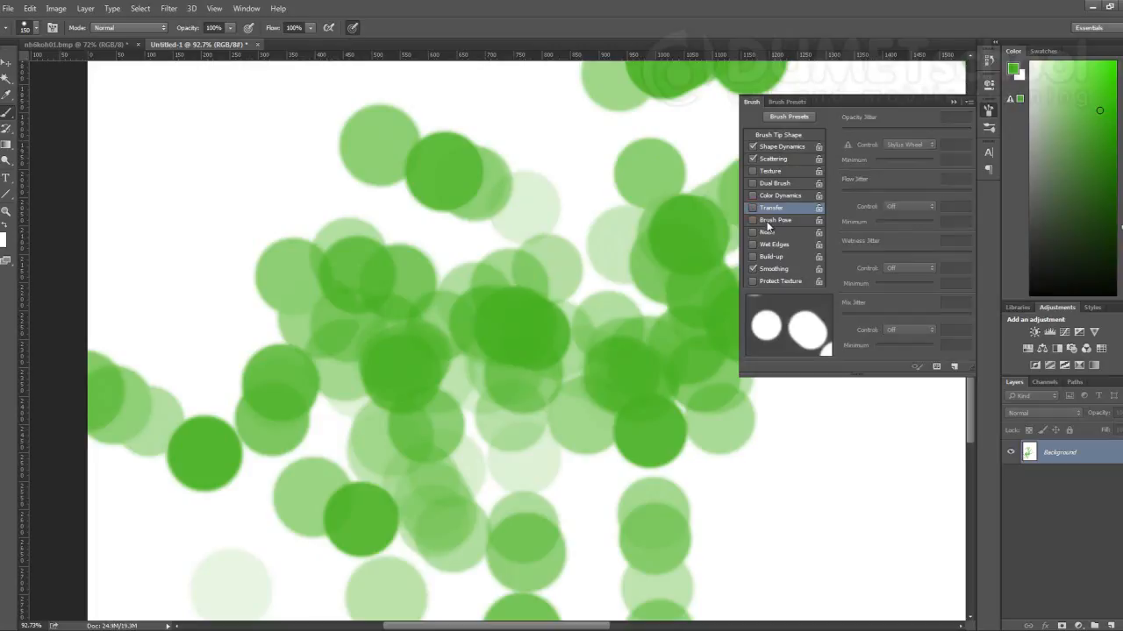
pyautogui.click(773, 221)
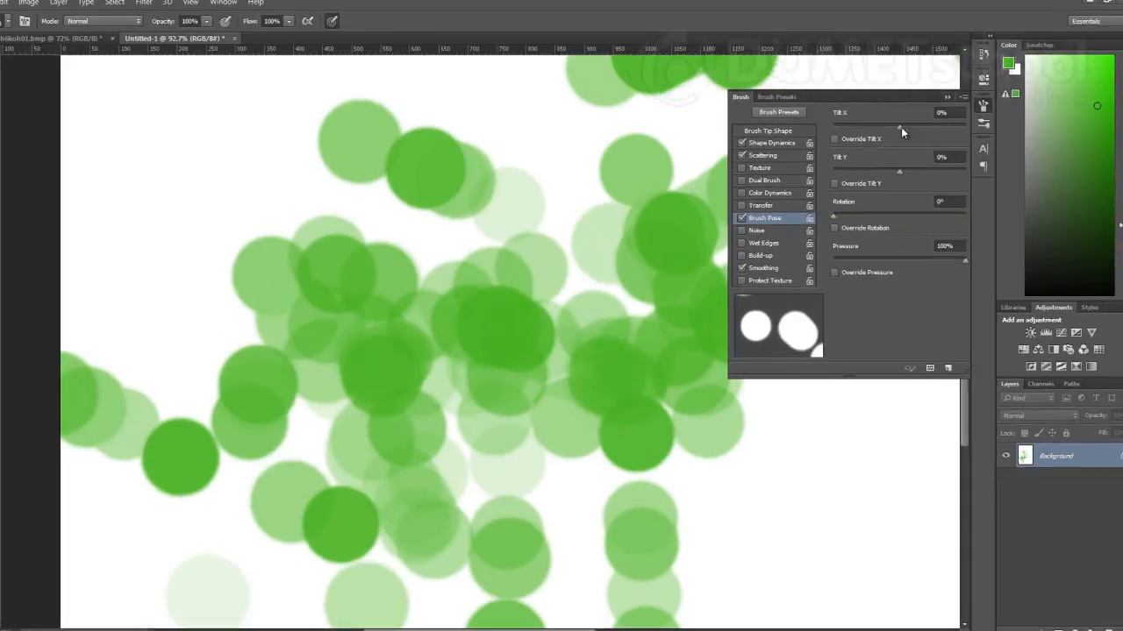
pyautogui.moveTo(906, 131); pyautogui.dragTo(889, 131)
pyautogui.moveTo(775, 71); pyautogui.dragTo(784, 72)
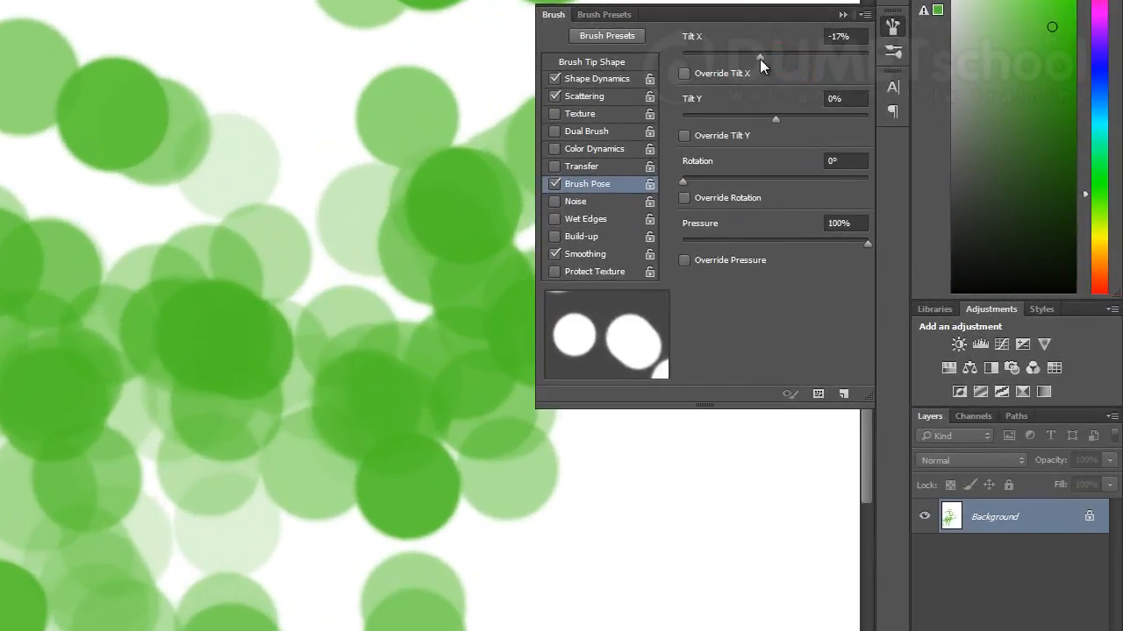
# - Undo all the green test strokes and dabs to return to a blank canvas
pyautogui.hotkey('ctrl', 'alt', 'z')
pyautogui.hotkey('ctrl', 'alt', 'z')
pyautogui.hotkey('ctrl', 'alt', 'z')
pyautogui.hotkey('ctrl', 'alt', 'z')
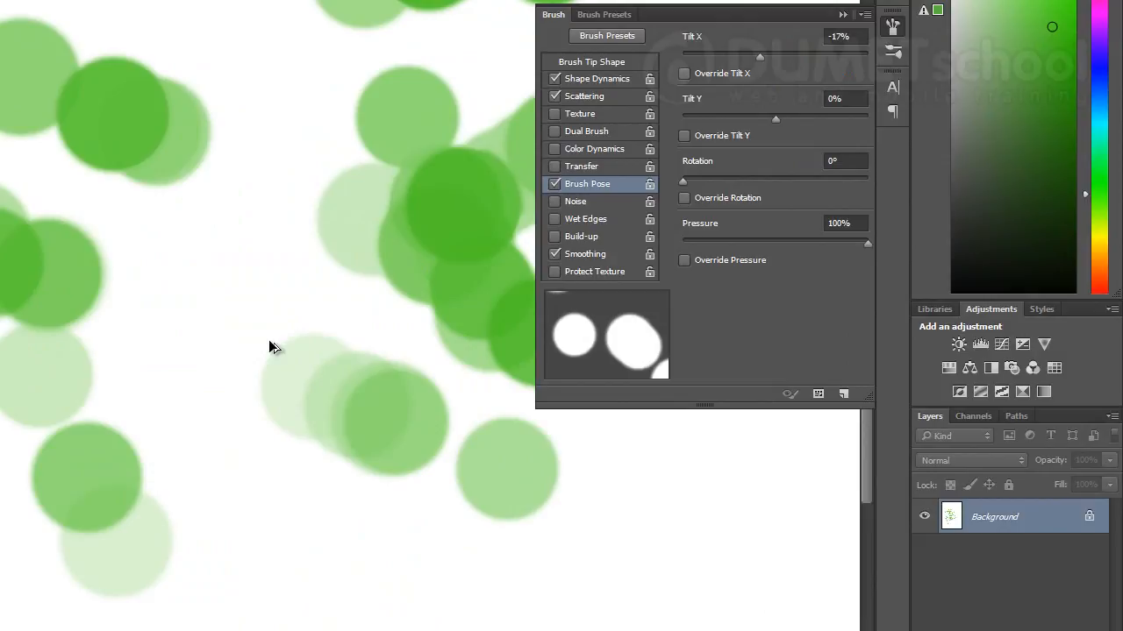
pyautogui.hotkey('ctrl', 'alt', 'z')
pyautogui.hotkey('ctrl', 'alt', 'z')
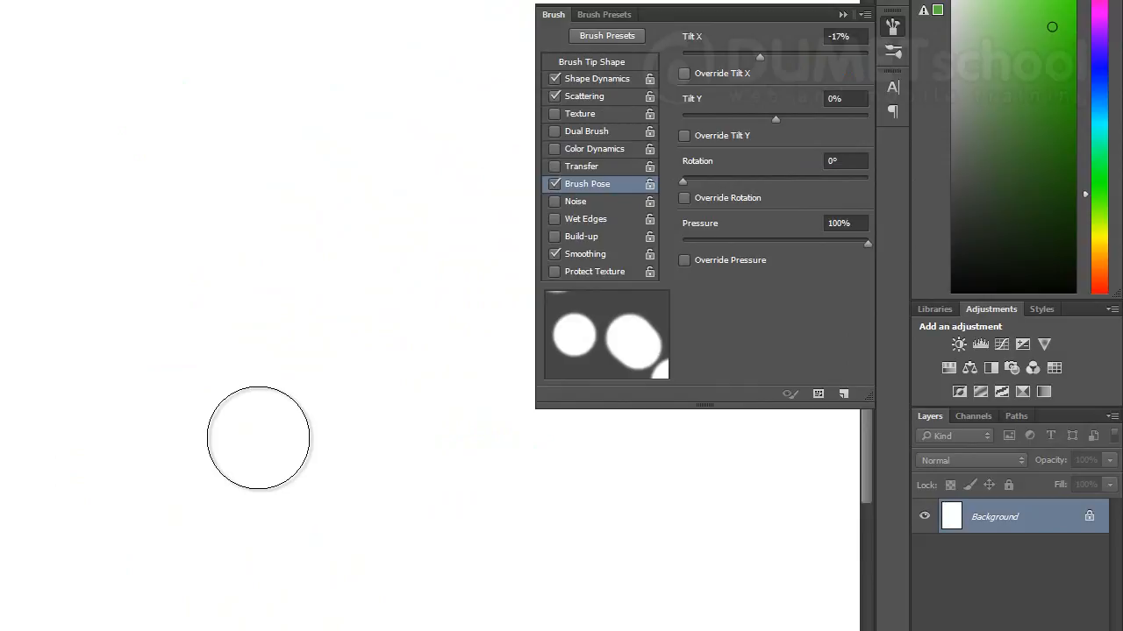
# - Turn off Brush Pose, enable Noise, and enlarge the brush settings window to examine the tip preview
pyautogui.click(555, 185)
pyautogui.click(575, 204)
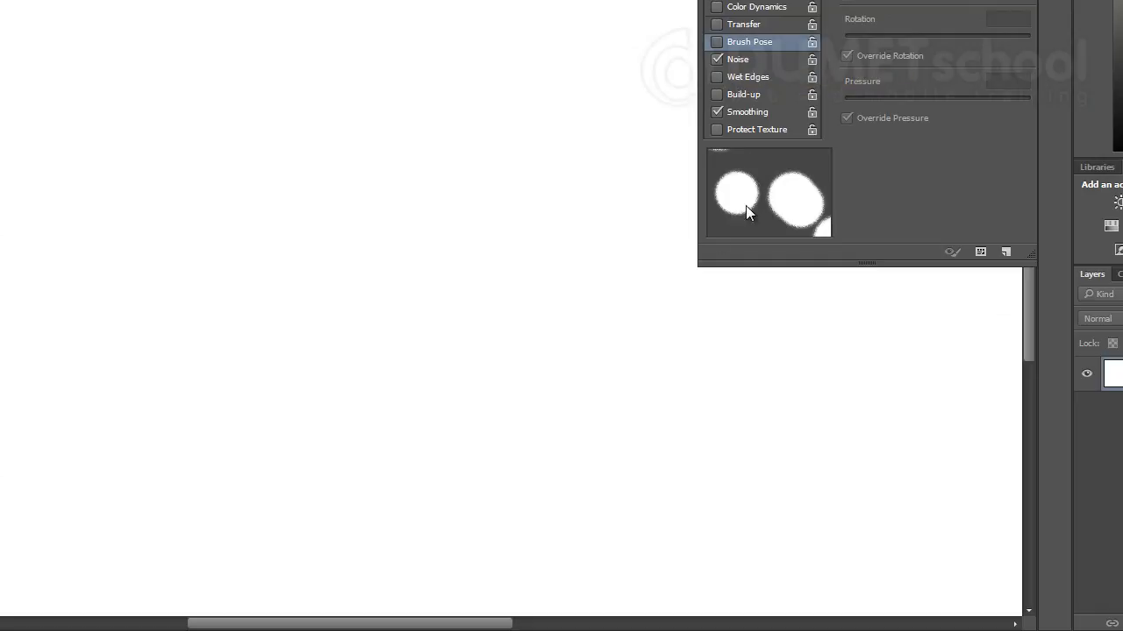
pyautogui.moveTo(699, 263)
pyautogui.mouseDown()
pyautogui.moveTo(348, 490)
pyautogui.moveTo(360, 466)
pyautogui.mouseUp()
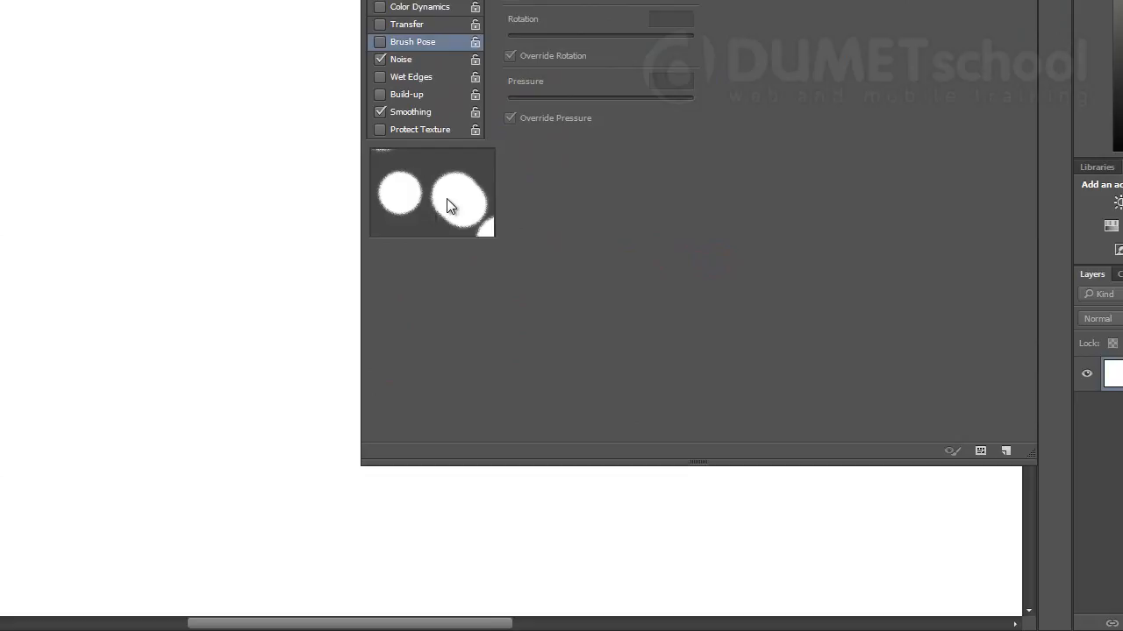
# - Replace Noise with Wet Edges and stamp three separate test dabs on the blank canvas
pyautogui.click(381, 59)
pyautogui.click(409, 77)
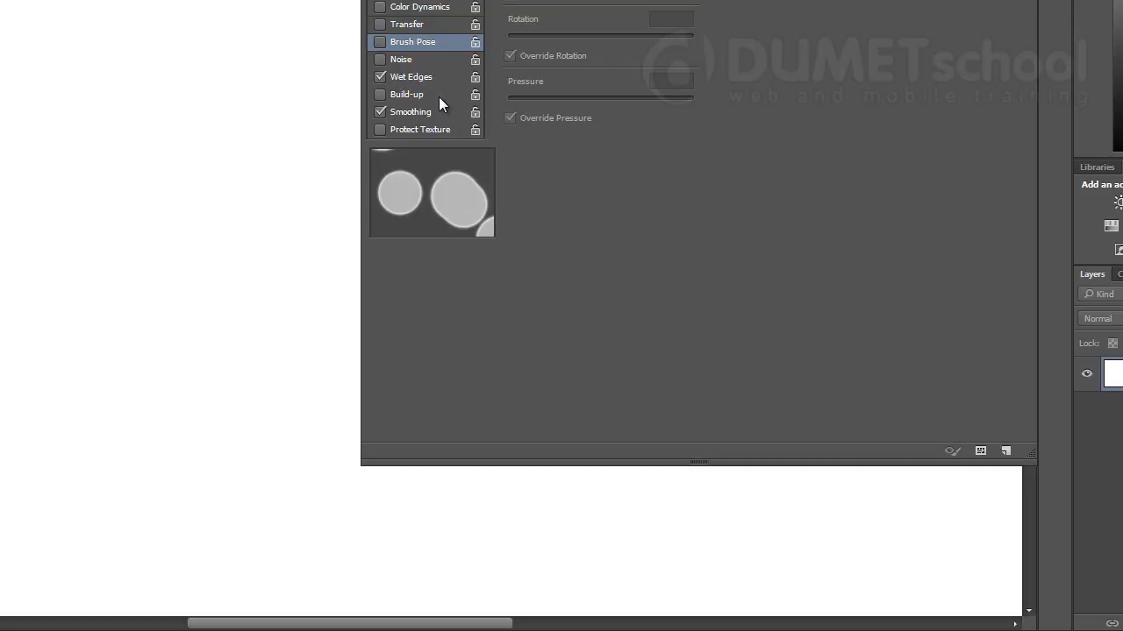
pyautogui.click(78, 143)
pyautogui.click(52, 363)
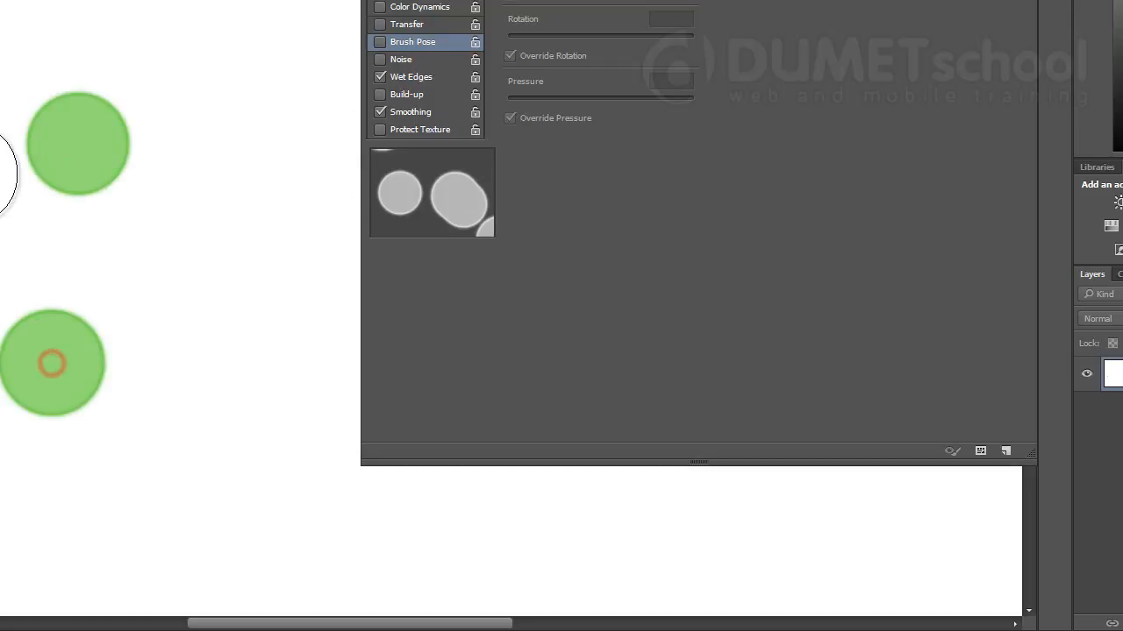
pyautogui.click(0, 172)
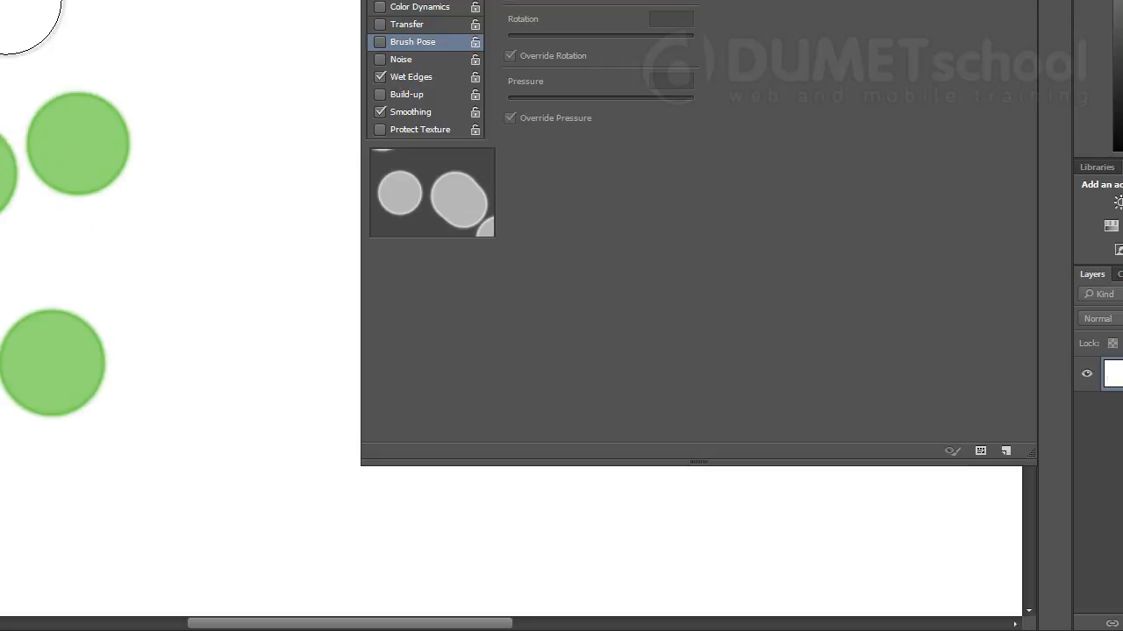
# - Replace Wet Edges with Build-up and stamp several solid green dabs around the paler ones
pyautogui.click(380, 77)
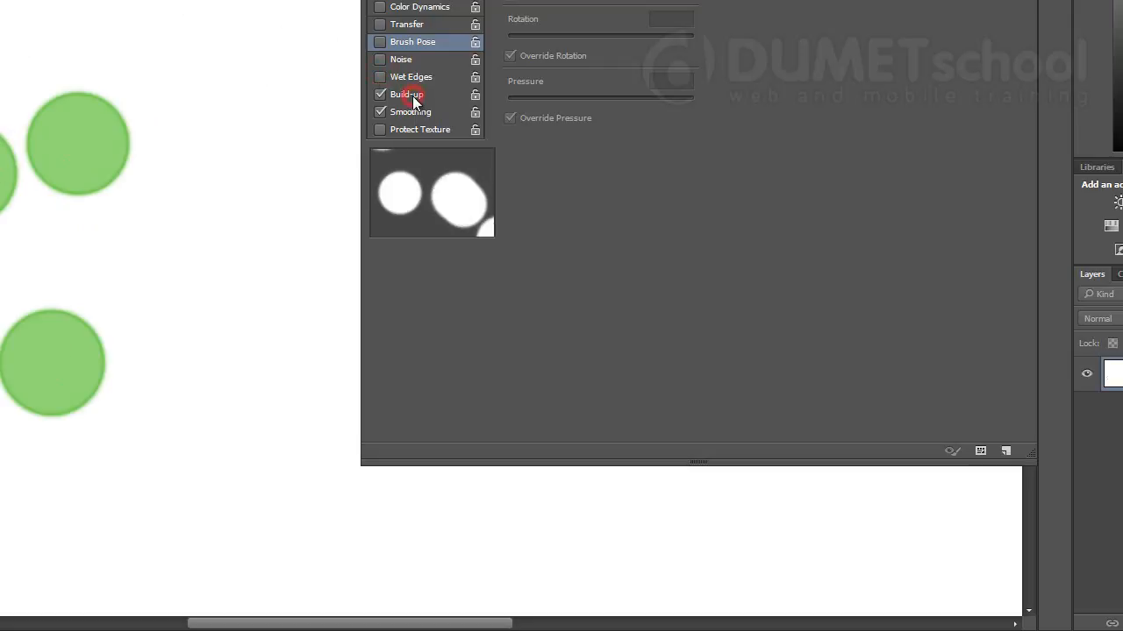
pyautogui.click(380, 94)
pyautogui.click(227, 93)
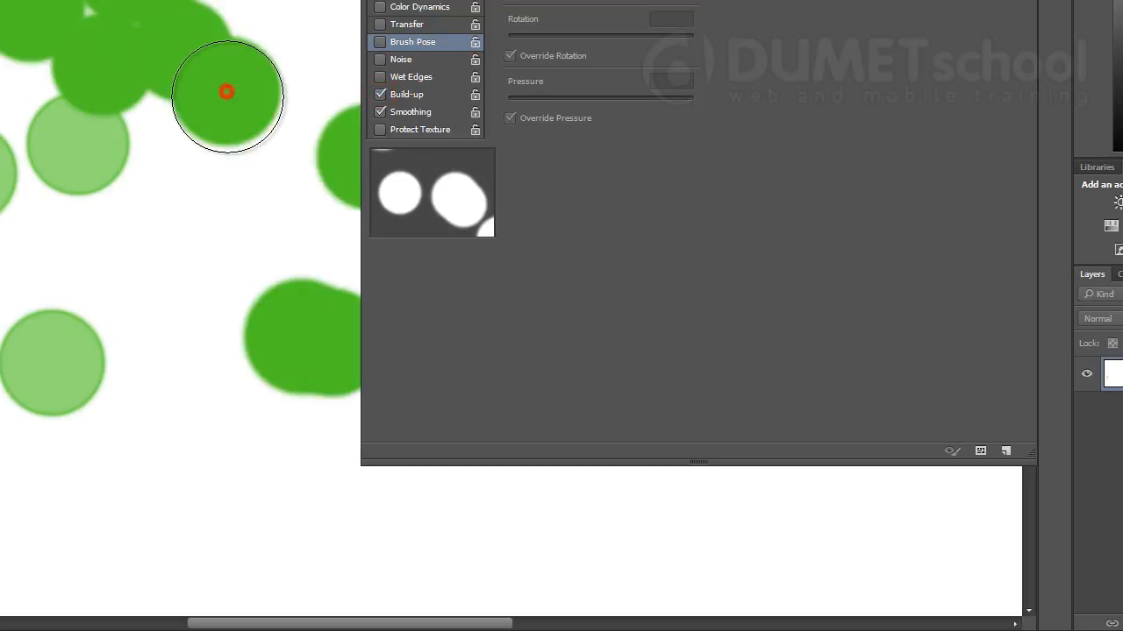
pyautogui.click(163, 301)
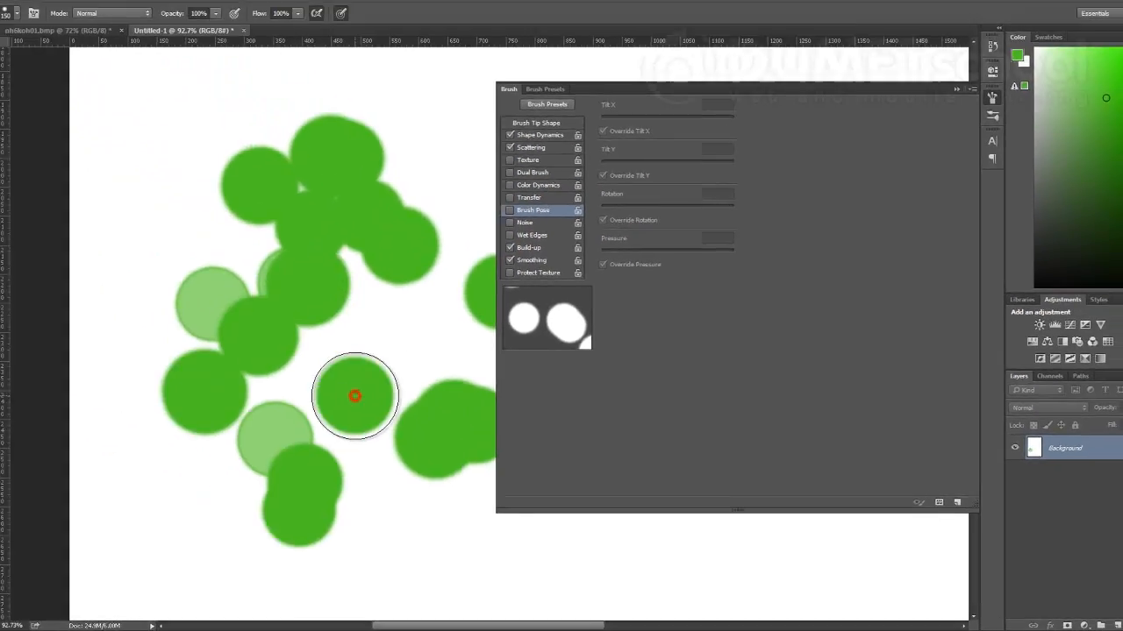
pyautogui.click(423, 108)
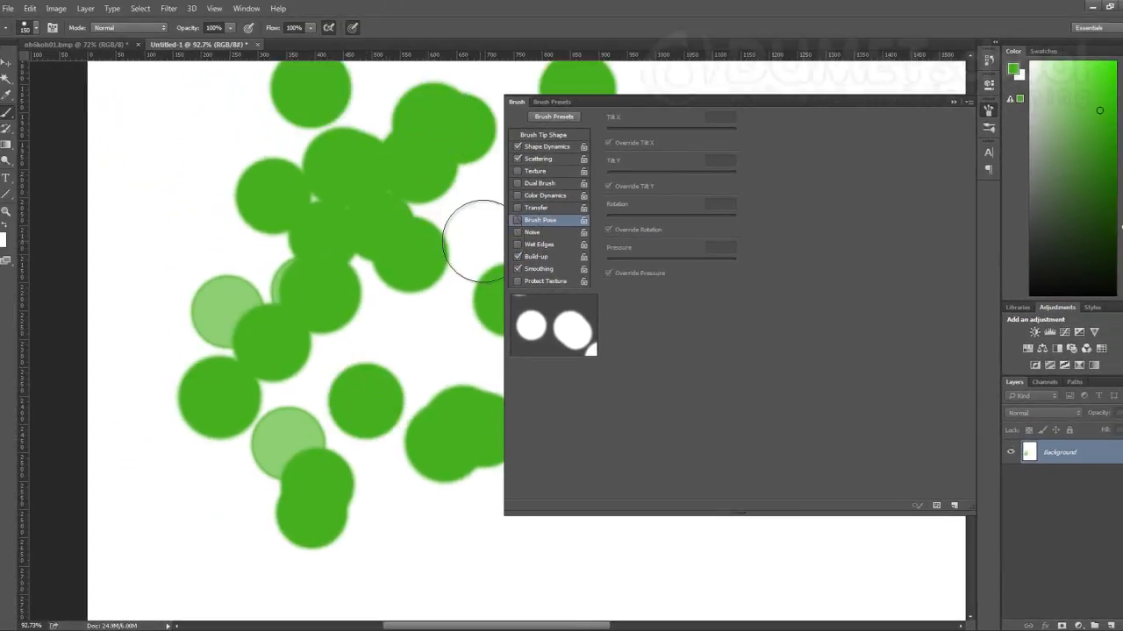
# - Turn off Build-up and Smoothing and stamp a test dab beside the existing circles
pyautogui.click(516, 256)
pyautogui.click(517, 269)
pyautogui.click(438, 324)
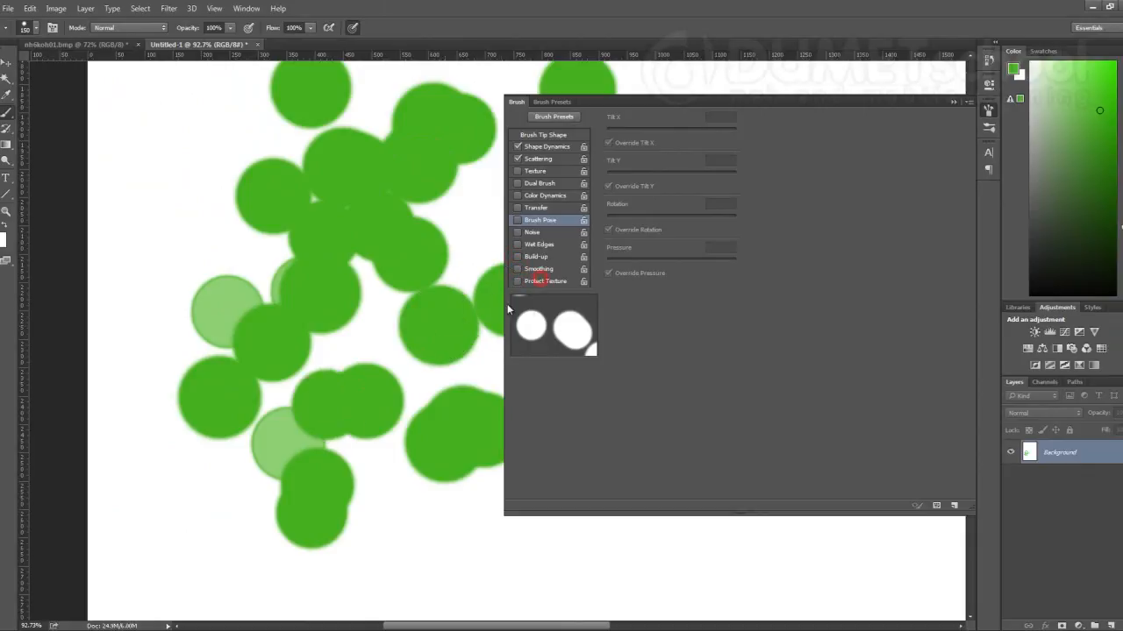
# - Enable Protect Texture, stamp more test dabs around the green cluster, and view the whole result
pyautogui.click(516, 281)
pyautogui.click(375, 331)
pyautogui.click(371, 478)
pyautogui.click(430, 535)
pyautogui.scroll(-5, 342, 469)
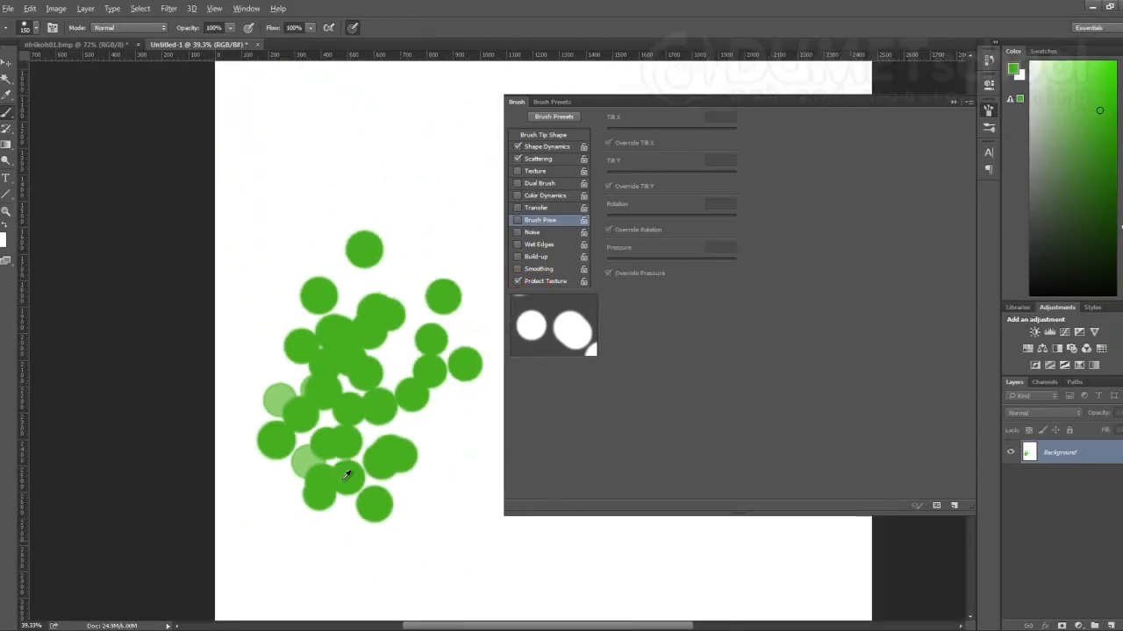
# - Undo all the green test dabs until the canvas is blank again
pyautogui.hotkey('ctrl', 'alt', 'z')
pyautogui.hotkey('ctrl', 'alt', 'z')
pyautogui.hotkey('ctrl', 'alt', 'z')
pyautogui.hotkey('ctrl', 'alt', 'z')
pyautogui.hotkey('ctrl', 'alt', 'z')
pyautogui.hotkey('ctrl', 'alt', 'z')
pyautogui.hotkey('ctrl', 'alt', 'z')
pyautogui.hotkey('ctrl', 'alt', 'z')
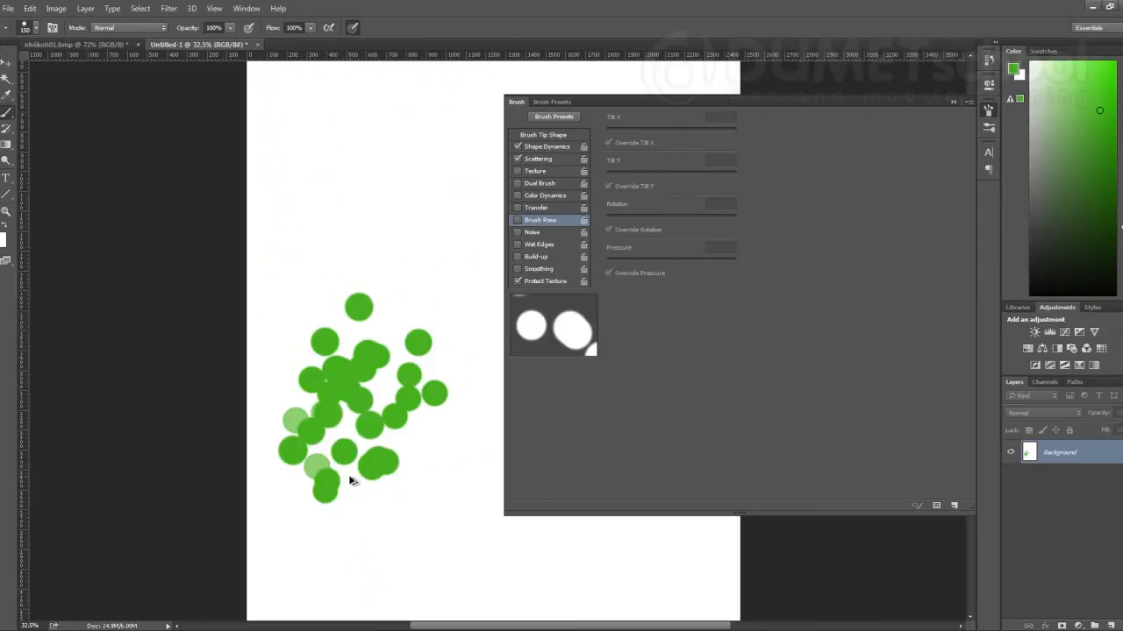
pyautogui.hotkey('ctrl', 'alt', 'z')
pyautogui.hotkey('ctrl', 'alt', 'z')
pyautogui.hotkey('ctrl', 'alt', 'z')
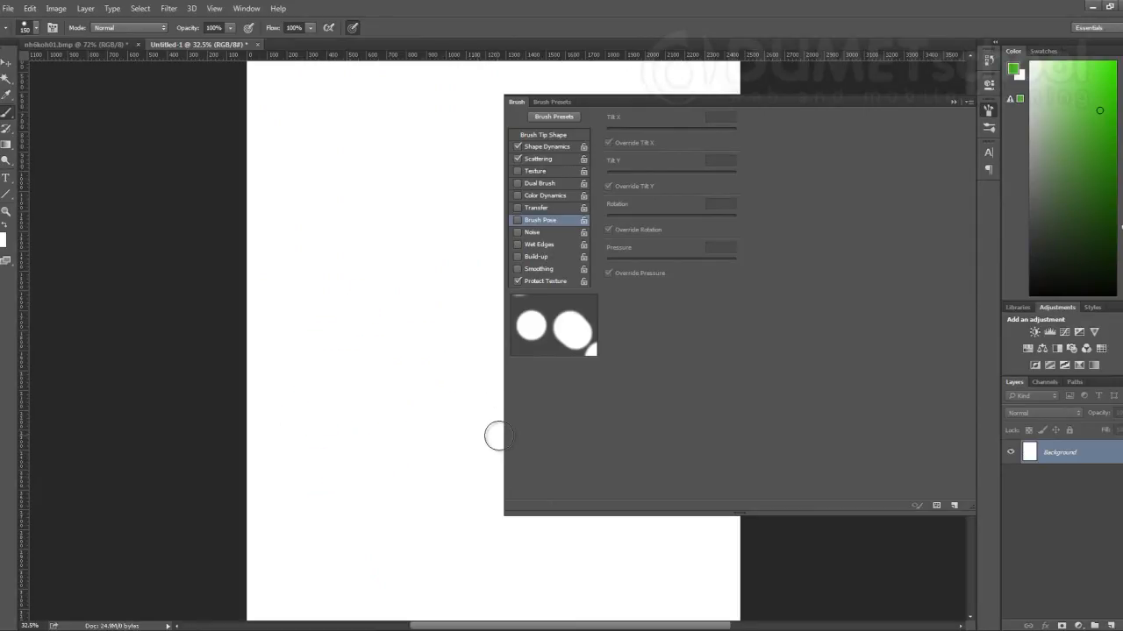
# - Narrow the brush settings panel and turn off Scattering, Shape Dynamics and Protect Texture
pyautogui.moveTo(502, 436); pyautogui.dragTo(781, 423)
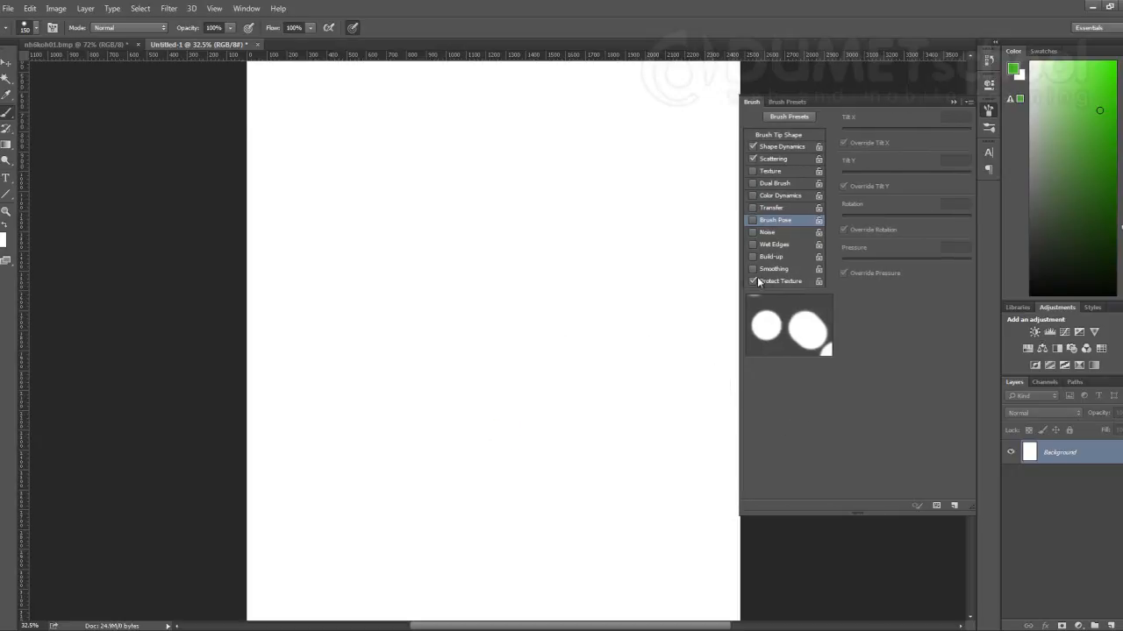
pyautogui.click(752, 159)
pyautogui.click(753, 146)
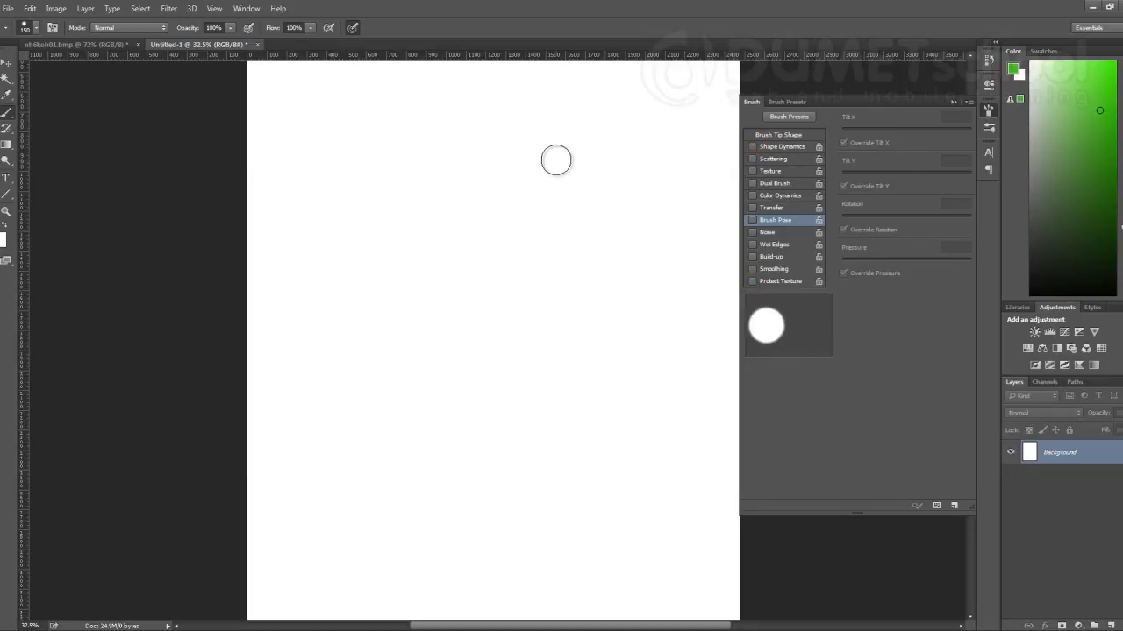
# - Examine the face in the portrait photo up close, around the nose, mouth and stubble
pyautogui.click(90, 46)
pyautogui.scroll(5, 603, 469)
pyautogui.moveTo(603, 469); pyautogui.dragTo(421, 321)
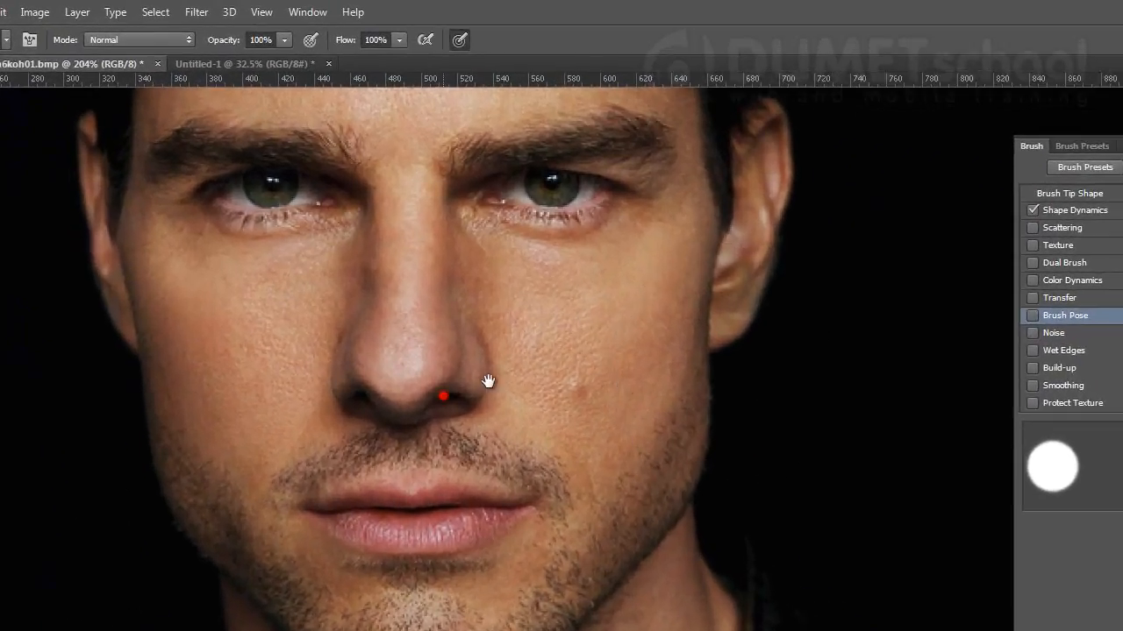
pyautogui.moveTo(488, 382)
pyautogui.mouseDown()
pyautogui.moveTo(552, 371)
pyautogui.moveTo(532, 339)
pyautogui.mouseUp()
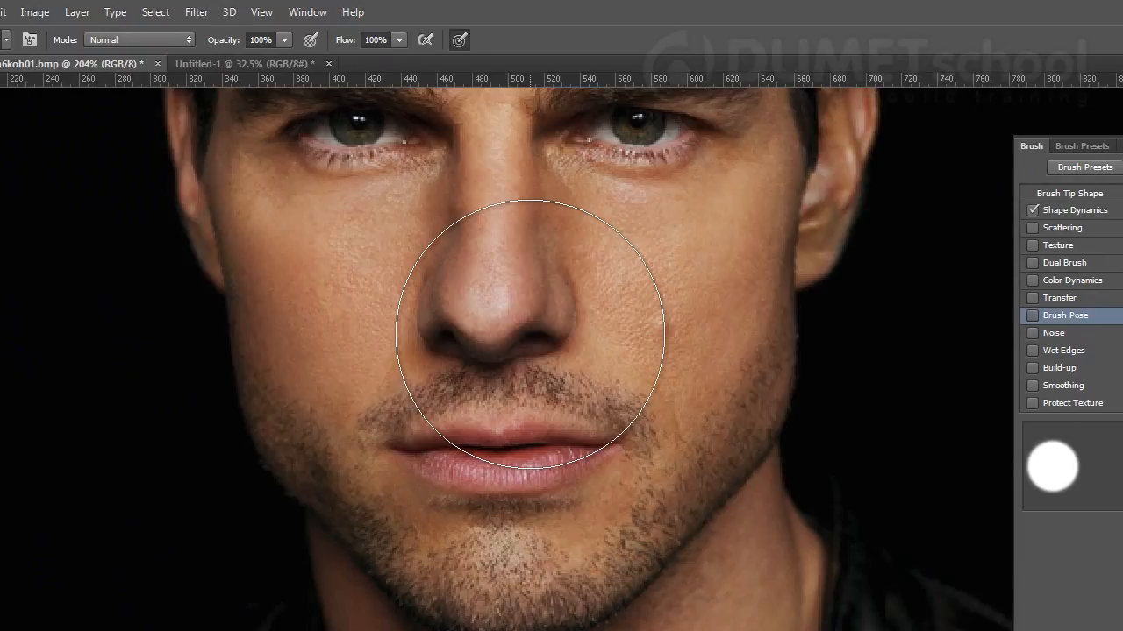
# - Return to the blank Untitled-1 document and choose the 112 px curved grass-blade brush tip
pyautogui.click(238, 63)
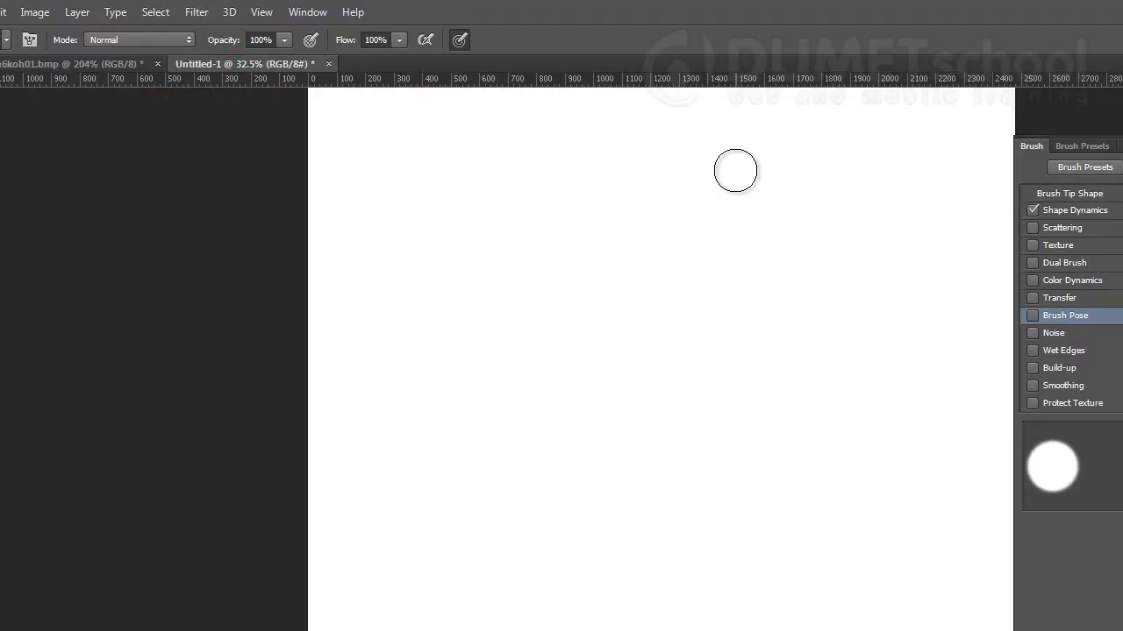
pyautogui.click(6, 40)
pyautogui.moveTo(127, 221); pyautogui.dragTo(126, 247)
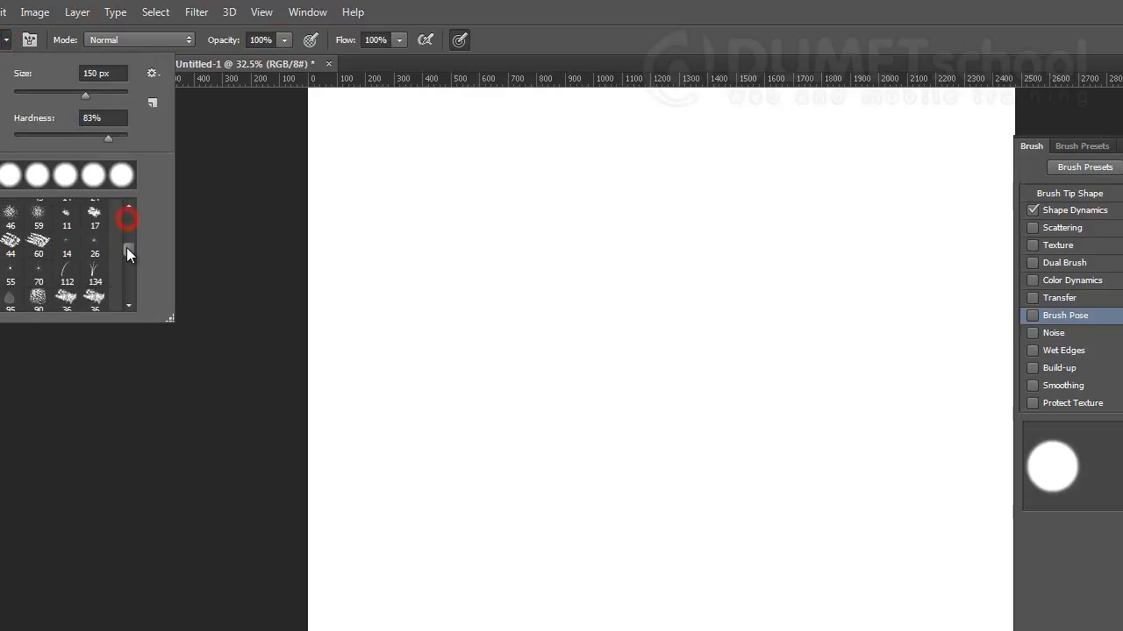
pyautogui.doubleClick(73, 267)
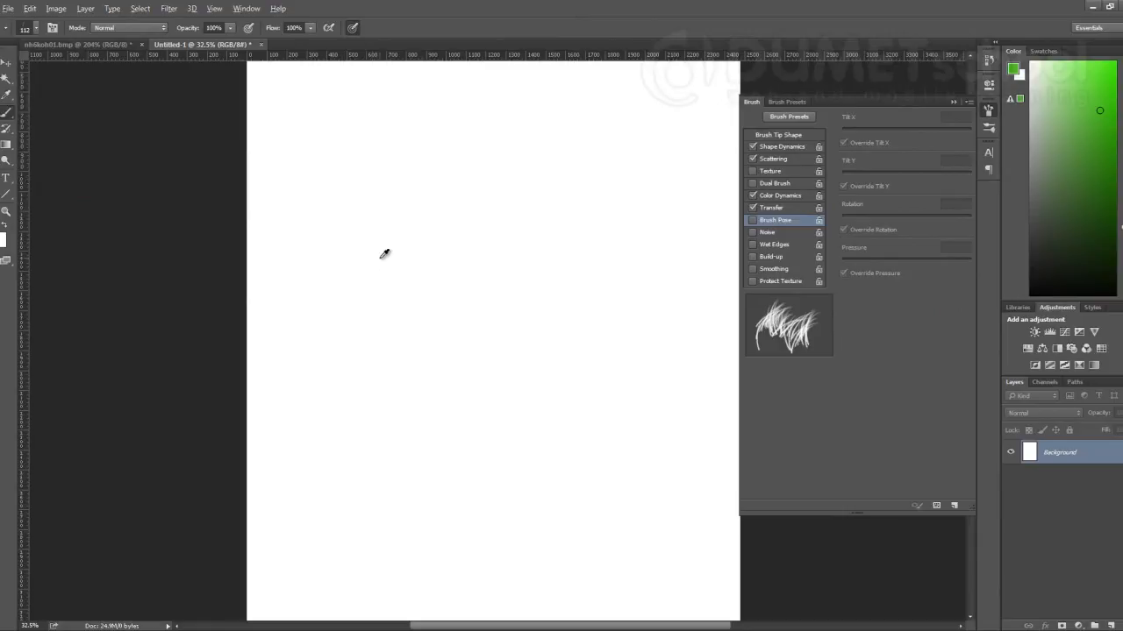
# - Turn off Shape Dynamics, Scattering, Color Dynamics and Transfer, then stamp one green test blade and undo it
pyautogui.scroll(1, 384, 253)
pyautogui.click(751, 147)
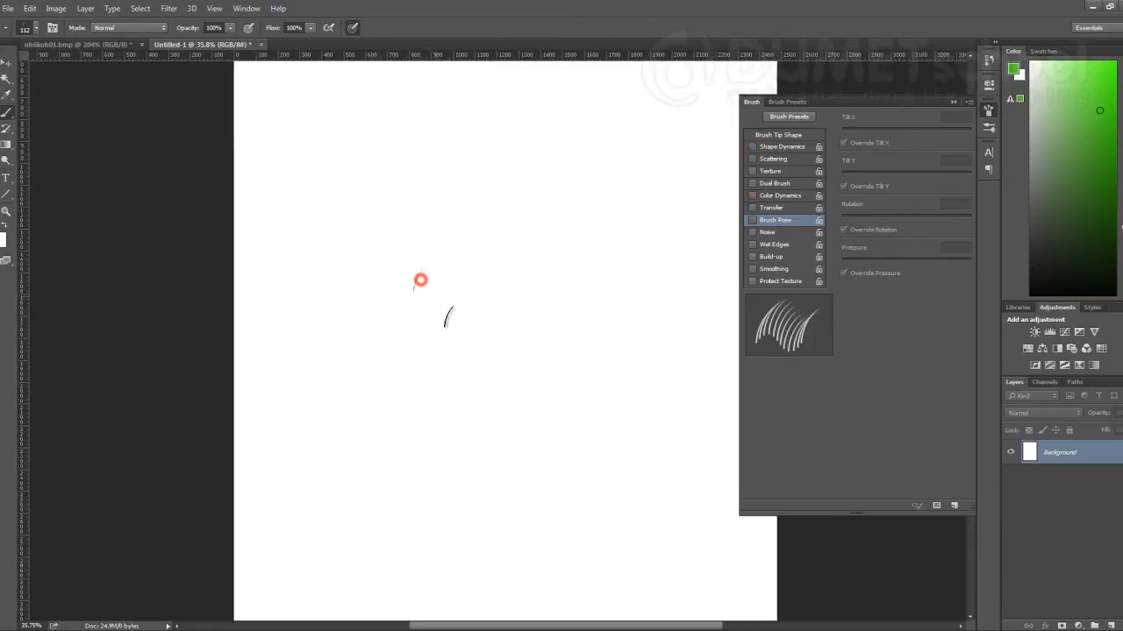
pyautogui.scroll(7, 454, 324)
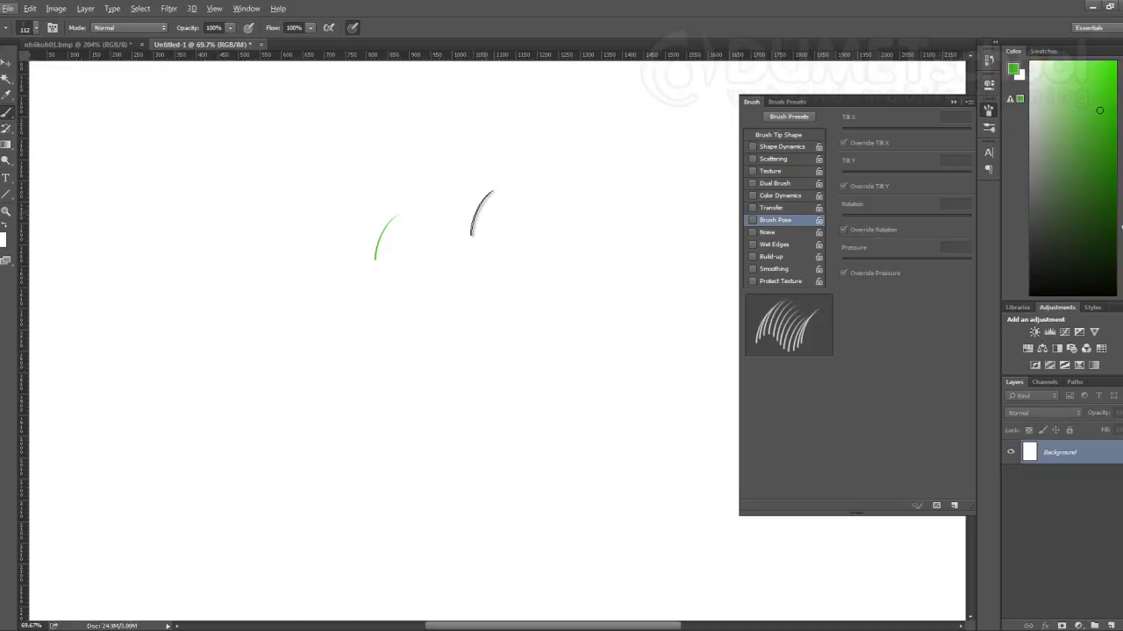
pyautogui.hotkey('ctrl', 'alt', 'z')
# - Set the foreground color to black and turn Shape Dynamics back on
pyautogui.click(2, 235)
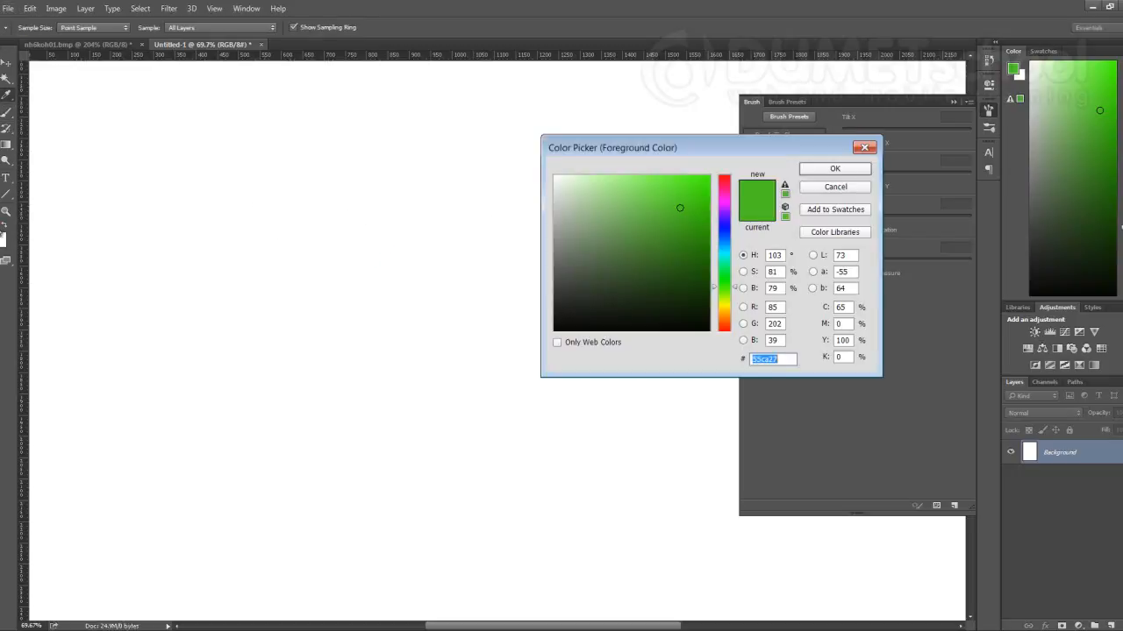
pyautogui.click(619, 301)
pyautogui.click(835, 168)
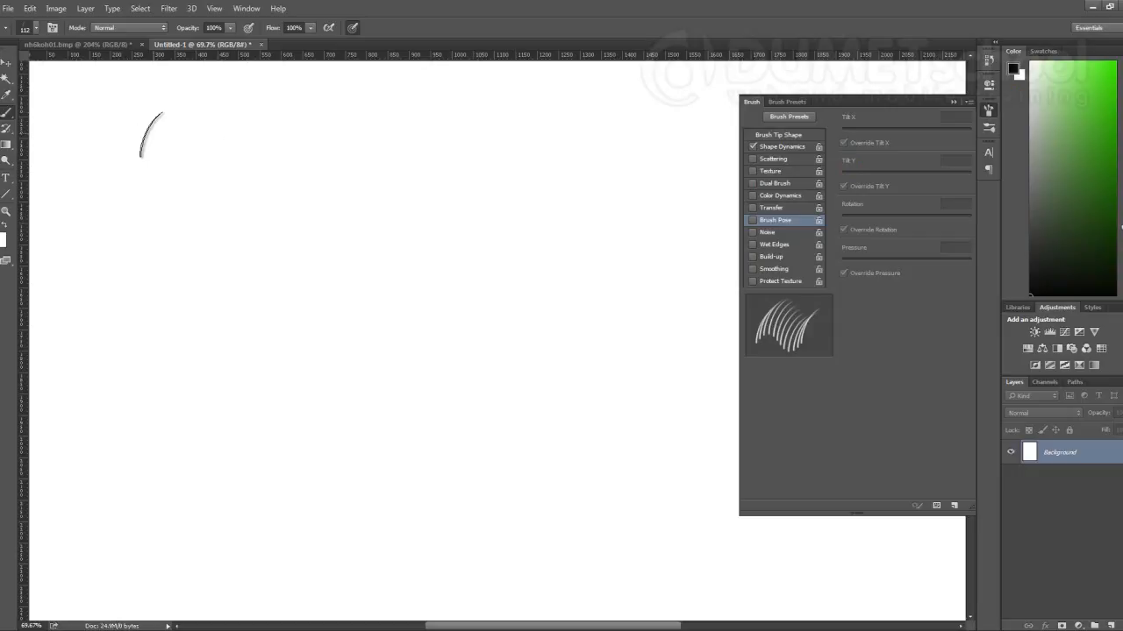
# - Stamp a single black blade and paint a diagonal test stroke, undoing each one
pyautogui.click(247, 198)
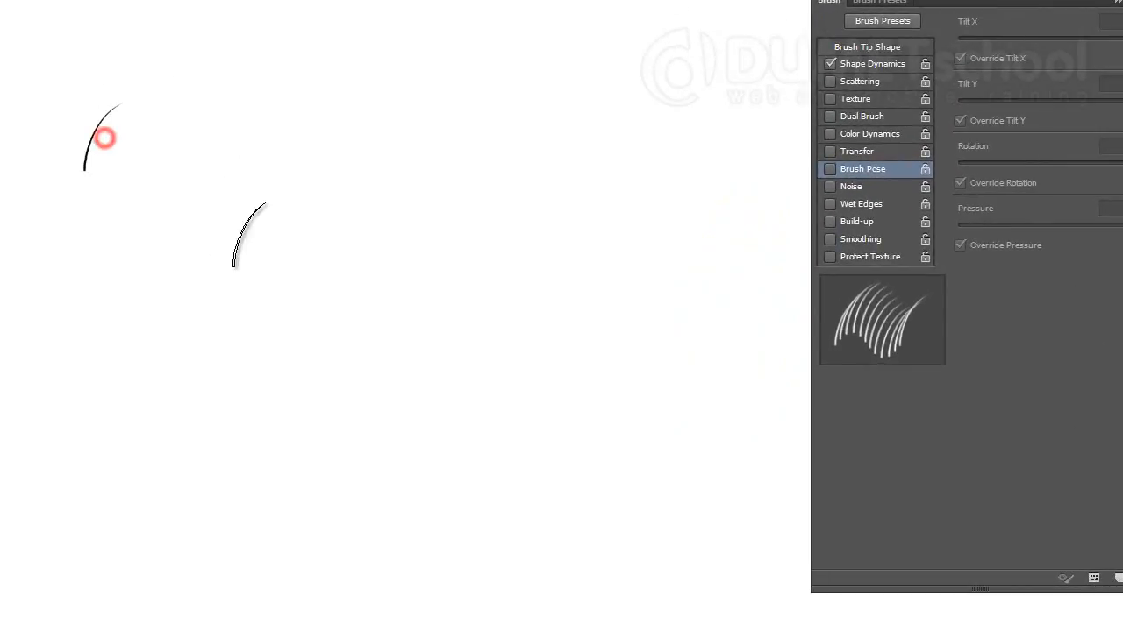
pyautogui.hotkey('ctrl', 'z')
pyautogui.moveTo(82, 85)
pyautogui.mouseDown()
pyautogui.moveTo(167, 220)
pyautogui.moveTo(371, 383)
pyautogui.mouseUp()
pyautogui.hotkey('ctrl', 'z')
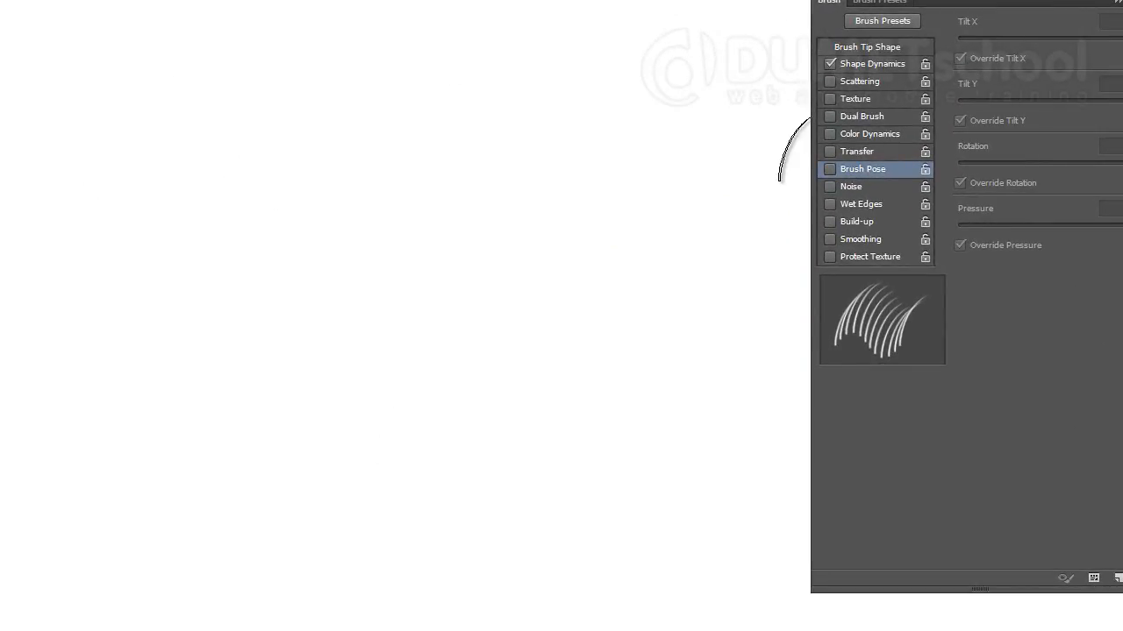
# - Set the brush tip spacing to 45%, painting diagonal test strokes before and after the change and undoing them
pyautogui.click(869, 47)
pyautogui.moveTo(219, 178); pyautogui.dragTo(499, 469)
pyautogui.moveTo(98, 58); pyautogui.dragTo(497, 336)
pyautogui.hotkey('ctrl', 'z')
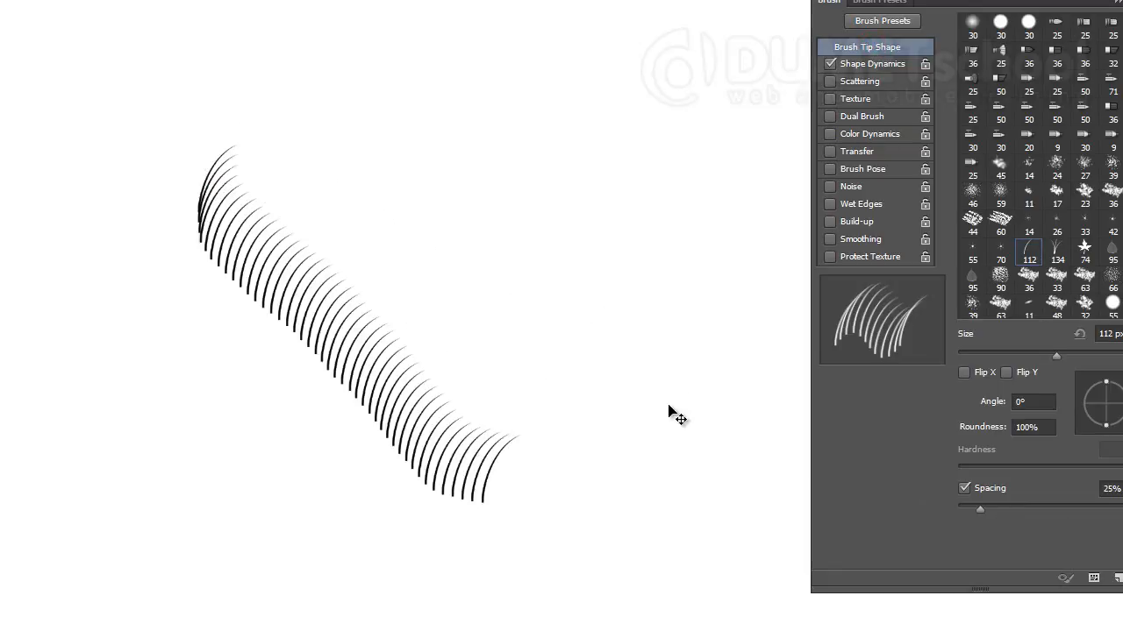
pyautogui.hotkey('ctrl', 'alt', 'z')
pyautogui.moveTo(982, 508); pyautogui.dragTo(1001, 508)
pyautogui.moveTo(106, 96); pyautogui.dragTo(311, 303)
pyautogui.hotkey('ctrl', 'z')
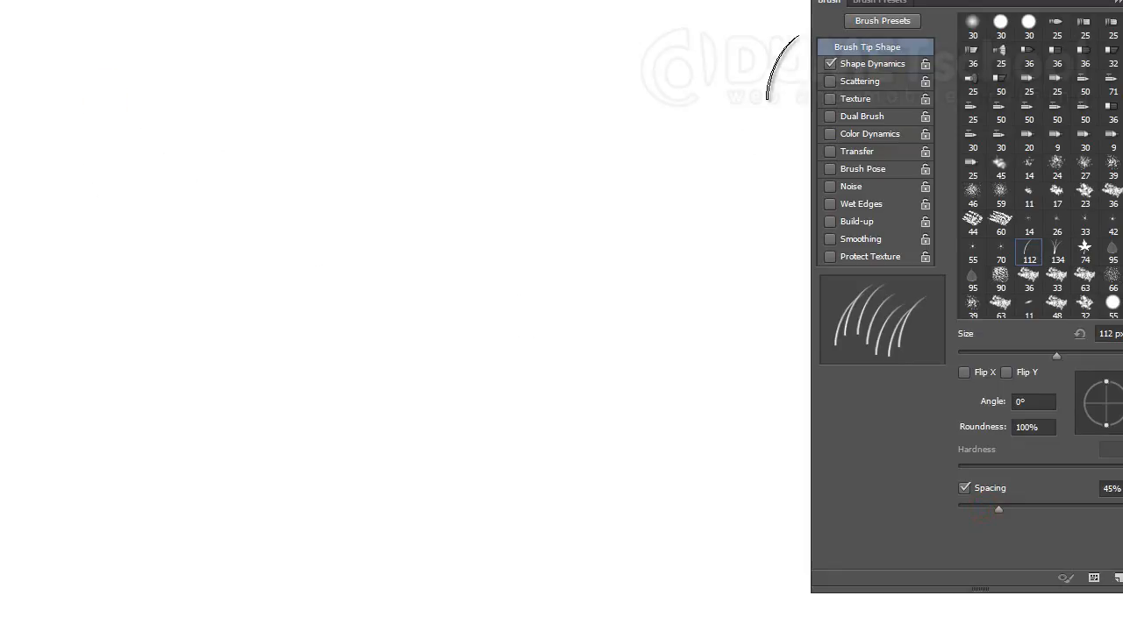
# - Set the Size Jitter in Shape Dynamics to 91%, trying it with a diagonal test stroke that is undone
pyautogui.click(864, 64)
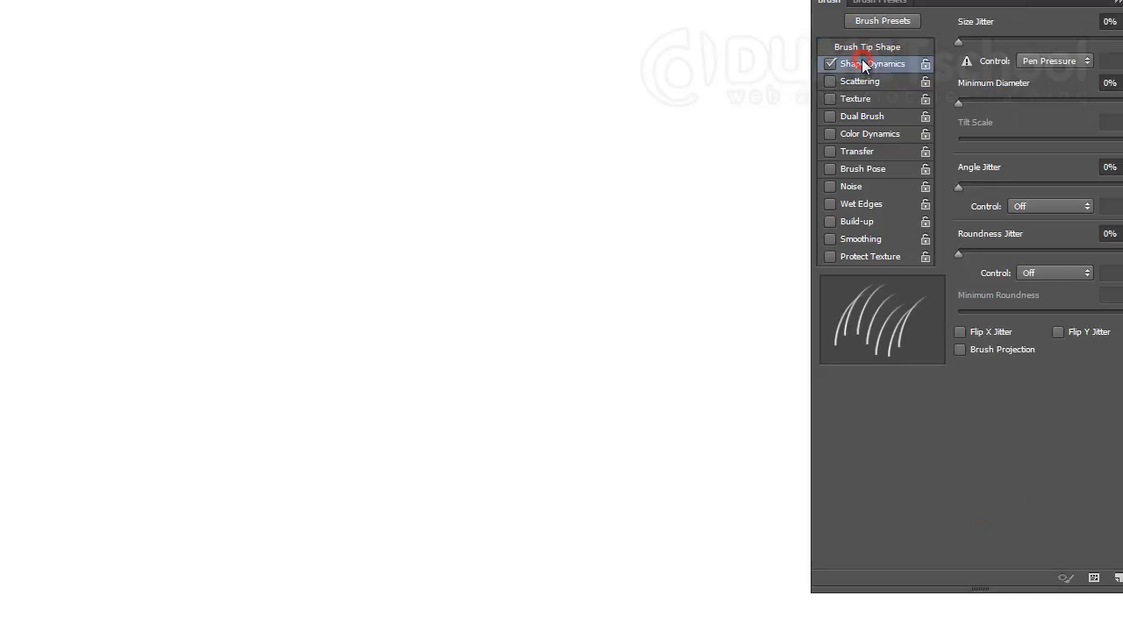
pyautogui.moveTo(958, 40); pyautogui.dragTo(1092, 14)
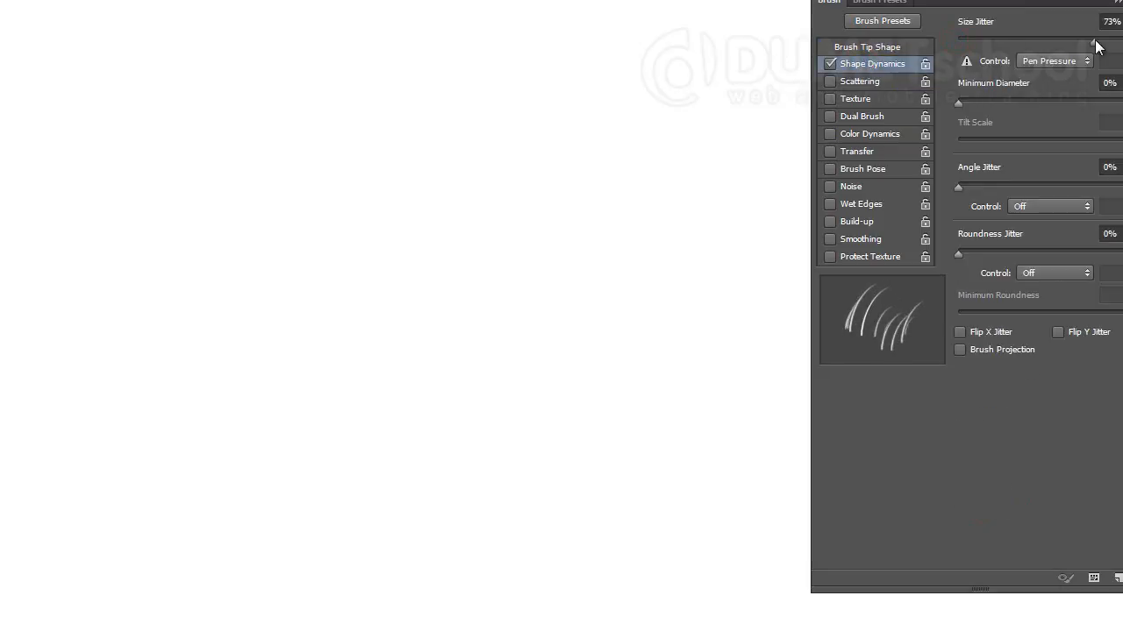
pyautogui.moveTo(55, 173)
pyautogui.mouseDown()
pyautogui.moveTo(133, 296)
pyautogui.moveTo(282, 404)
pyautogui.mouseUp()
pyautogui.hotkey('ctrl', 'z')
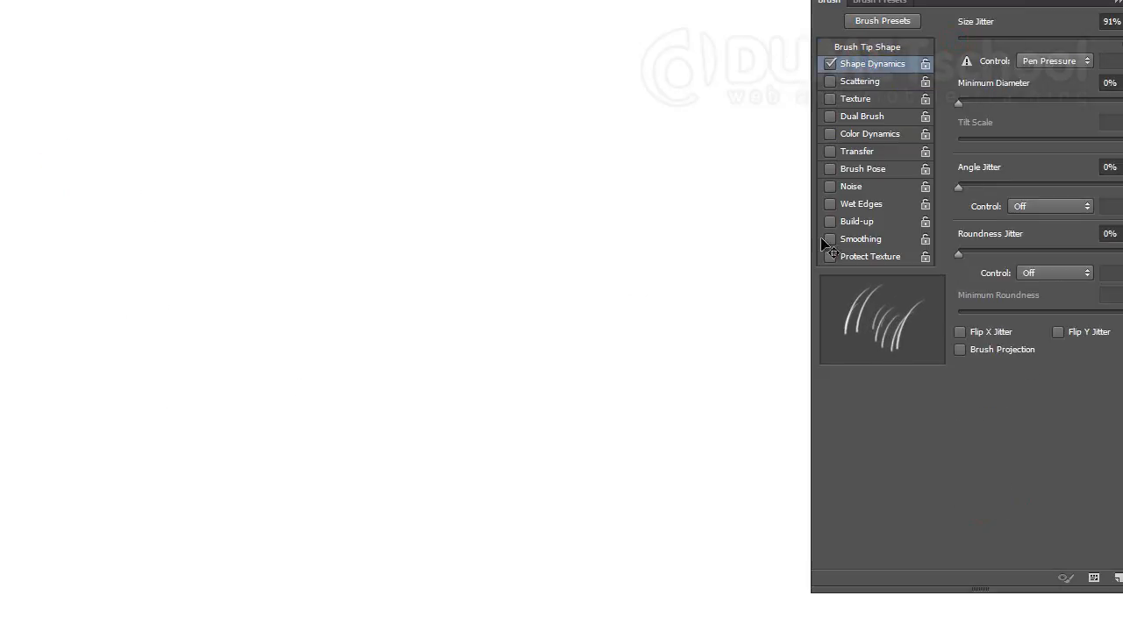
# - Set the Angle Jitter to 17% and its control to Direction
pyautogui.moveTo(958, 187); pyautogui.dragTo(1017, 182)
pyautogui.moveTo(742, 117)
pyautogui.mouseDown()
pyautogui.moveTo(696, 121)
pyautogui.moveTo(822, 123)
pyautogui.moveTo(689, 132)
pyautogui.moveTo(822, 122)
pyautogui.moveTo(705, 118)
pyautogui.moveTo(805, 101)
pyautogui.moveTo(679, 112)
pyautogui.moveTo(714, 113)
pyautogui.mouseUp()
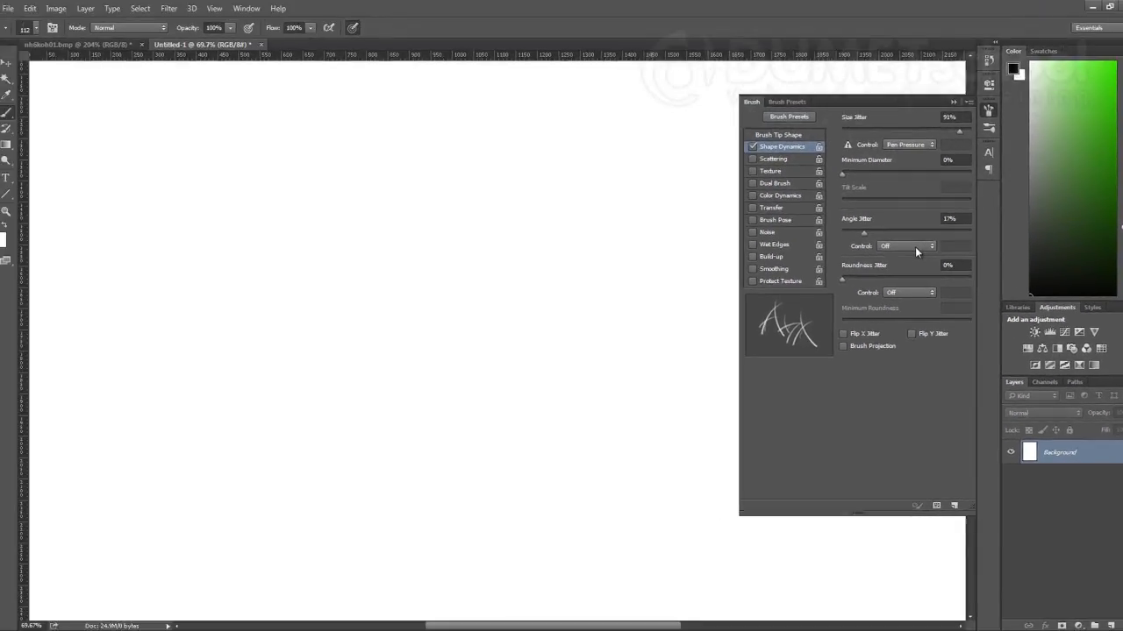
pyautogui.click(915, 246)
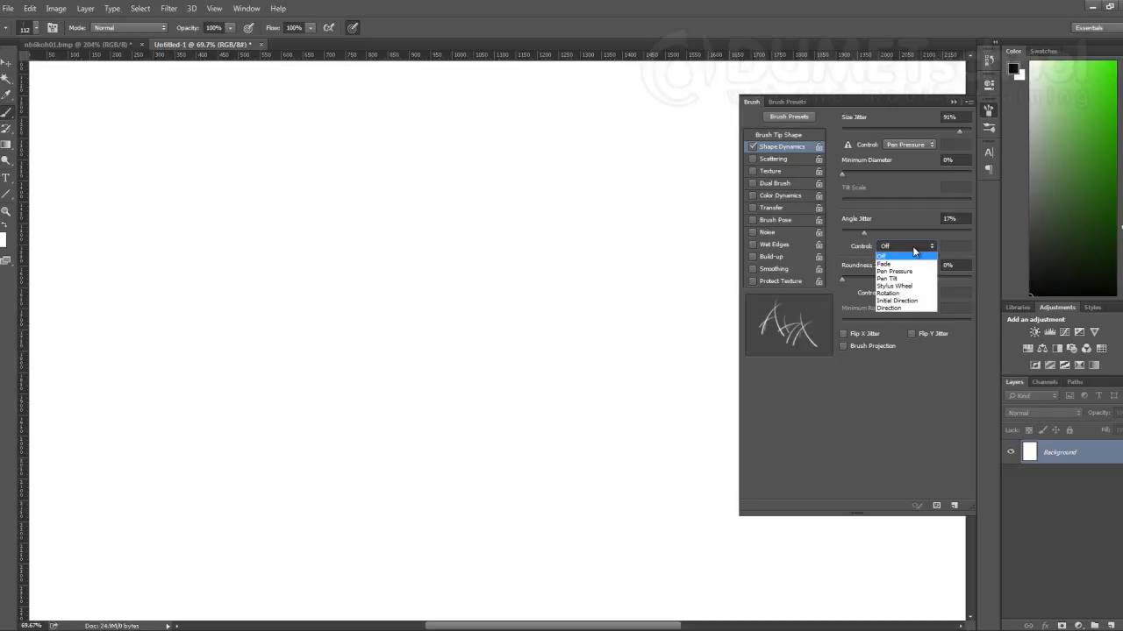
pyautogui.click(893, 308)
# - Paint a ring of hair strokes and a downward test stroke on the blank canvas, undoing each
pyautogui.moveTo(238, 306)
pyautogui.mouseDown()
pyautogui.moveTo(288, 241)
pyautogui.moveTo(347, 386)
pyautogui.moveTo(391, 254)
pyautogui.moveTo(298, 241)
pyautogui.moveTo(280, 369)
pyautogui.moveTo(395, 325)
pyautogui.moveTo(316, 232)
pyautogui.moveTo(258, 320)
pyautogui.moveTo(351, 386)
pyautogui.moveTo(369, 242)
pyautogui.moveTo(258, 281)
pyautogui.moveTo(325, 377)
pyautogui.moveTo(386, 256)
pyautogui.moveTo(303, 247)
pyautogui.moveTo(250, 315)
pyautogui.moveTo(320, 385)
pyautogui.moveTo(413, 326)
pyautogui.moveTo(372, 236)
pyautogui.moveTo(254, 290)
pyautogui.moveTo(320, 377)
pyautogui.moveTo(416, 307)
pyautogui.moveTo(338, 229)
pyautogui.moveTo(250, 303)
pyautogui.moveTo(303, 372)
pyautogui.moveTo(420, 318)
pyautogui.moveTo(359, 215)
pyautogui.moveTo(255, 294)
pyautogui.moveTo(263, 359)
pyautogui.mouseUp()
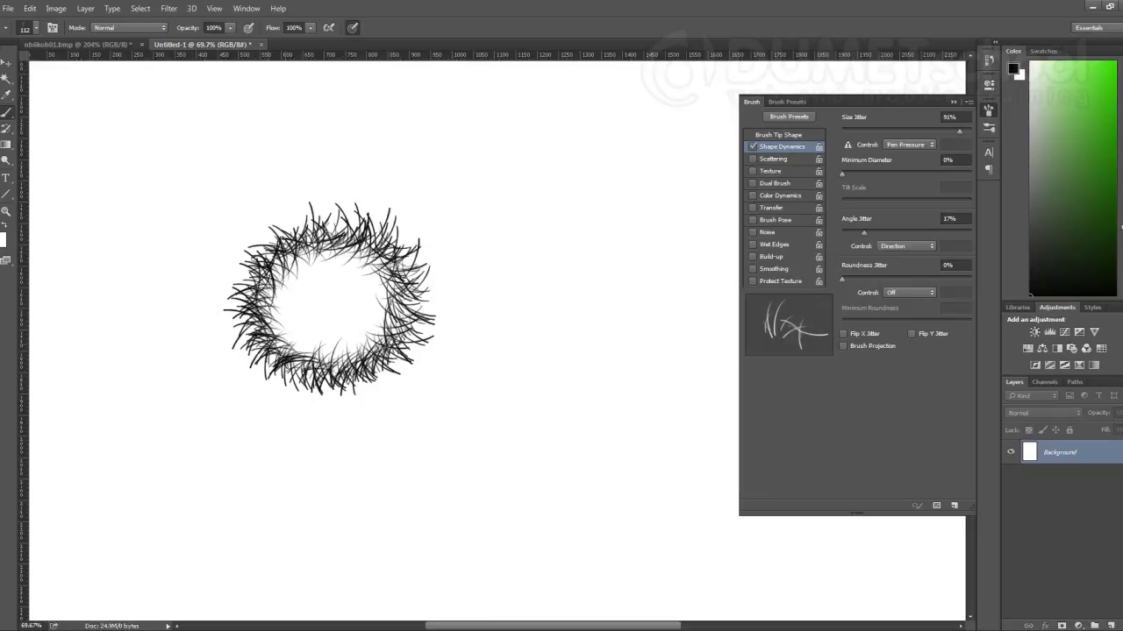
pyautogui.moveTo(405, 343); pyautogui.dragTo(423, 298)
pyautogui.moveTo(410, 239); pyautogui.dragTo(396, 207)
pyautogui.moveTo(386, 373)
pyautogui.mouseDown()
pyautogui.moveTo(432, 263)
pyautogui.moveTo(276, 253)
pyautogui.moveTo(254, 324)
pyautogui.mouseUp()
pyautogui.hotkey('ctrl', 'alt', 'z')
pyautogui.hotkey('ctrl', 'alt', 'z')
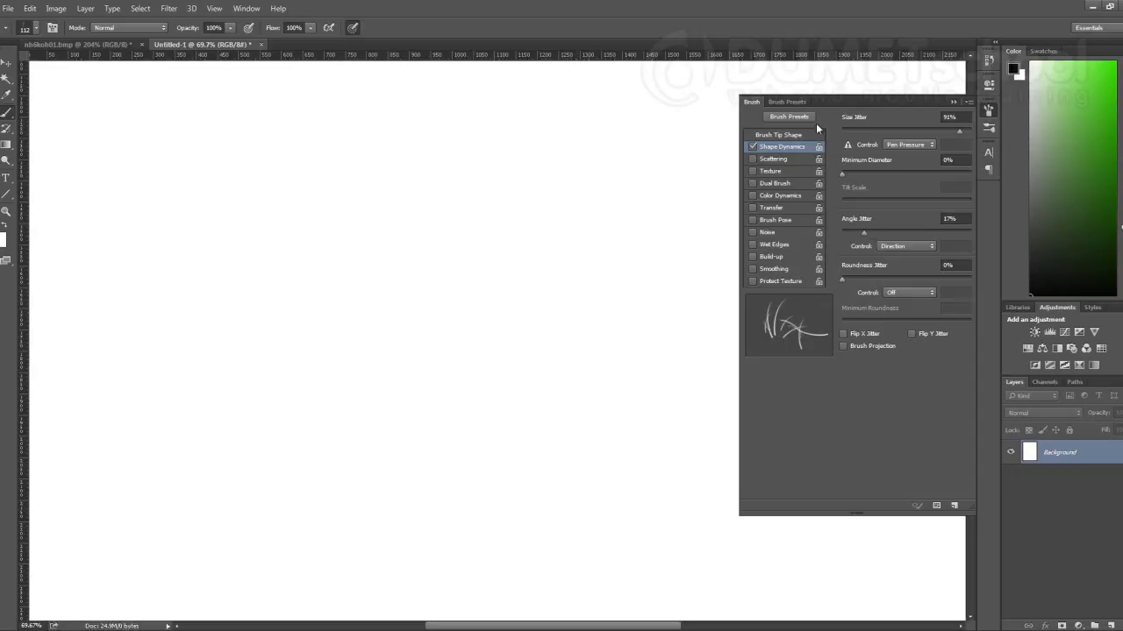
pyautogui.moveTo(233, 162)
pyautogui.mouseDown()
pyautogui.moveTo(298, 443)
pyautogui.moveTo(324, 465)
pyautogui.mouseUp()
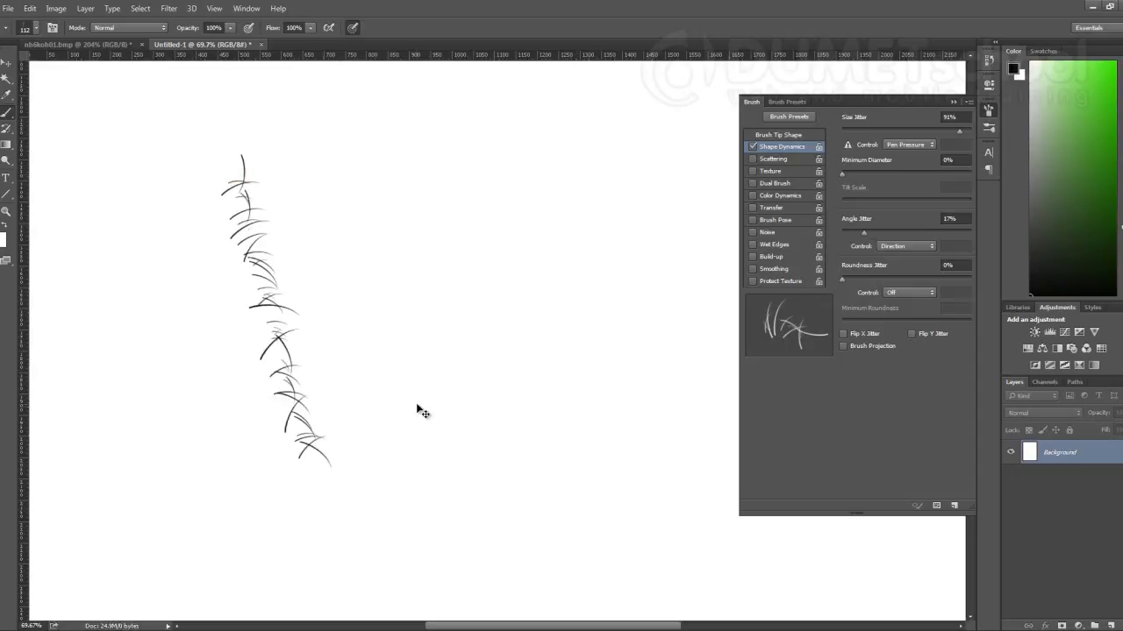
pyautogui.hotkey('ctrl', 'z')
# - Enable Scattering on both axes and set the Scatter amount to 602%
pyautogui.click(781, 159)
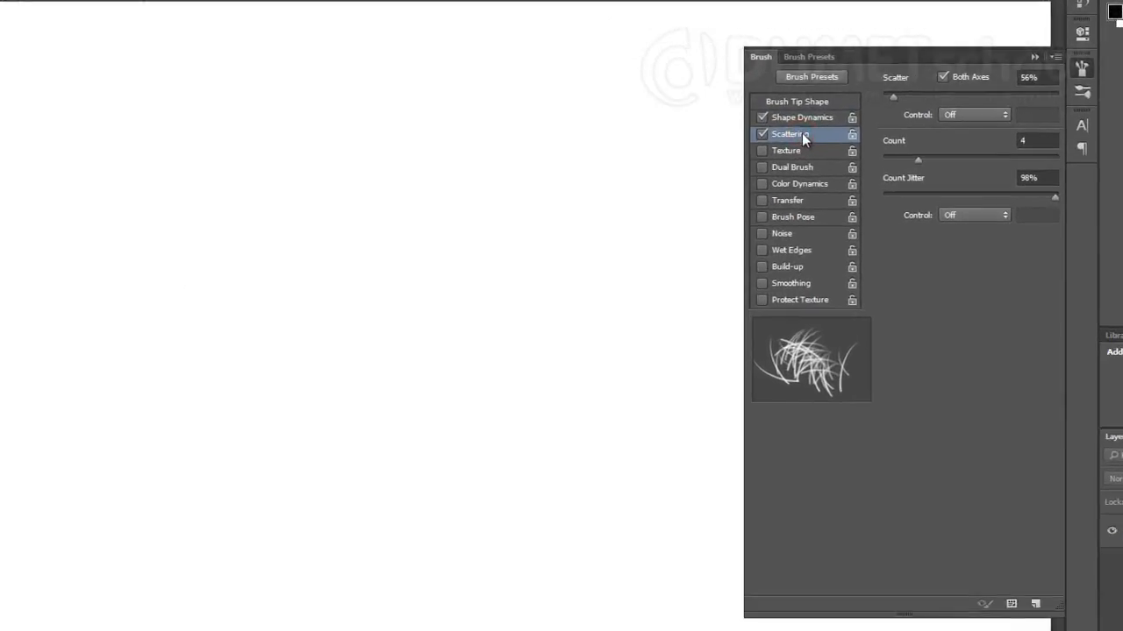
pyautogui.moveTo(849, 130); pyautogui.dragTo(865, 130)
pyautogui.moveTo(925, 91)
pyautogui.mouseDown()
pyautogui.moveTo(1012, 87)
pyautogui.moveTo(896, 88)
pyautogui.moveTo(1003, 94)
pyautogui.mouseUp()
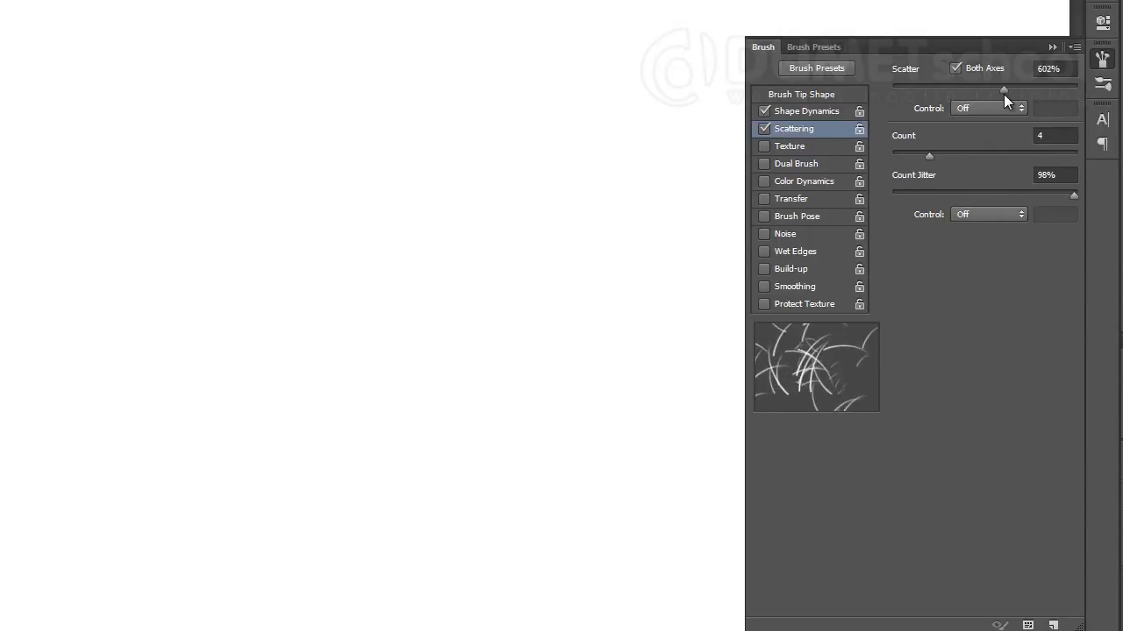
# - Paint several scattered hair test strokes down the blank canvas and undo them
pyautogui.moveTo(56, 163)
pyautogui.mouseDown()
pyautogui.moveTo(97, 331)
pyautogui.moveTo(288, 524)
pyautogui.mouseUp()
pyautogui.hotkey('ctrl', 'z')
pyautogui.moveTo(77, 202)
pyautogui.mouseDown()
pyautogui.moveTo(69, 293)
pyautogui.moveTo(105, 386)
pyautogui.mouseUp()
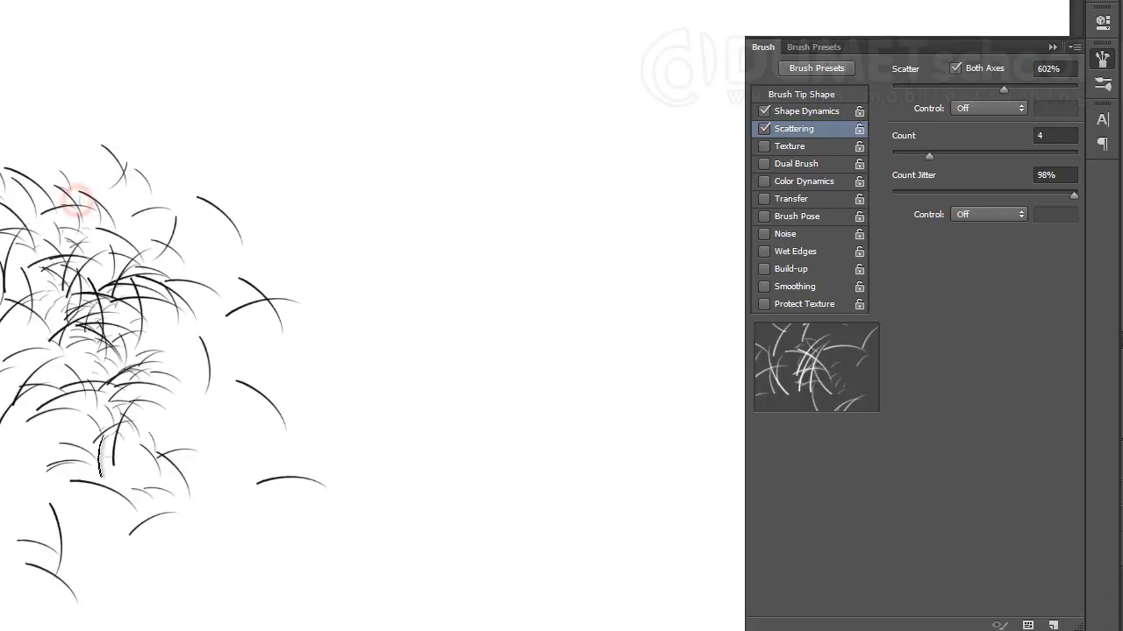
pyautogui.scroll(-2, 175, 333)
pyautogui.hotkey('ctrl', 'z')
pyautogui.moveTo(125, 288)
pyautogui.mouseDown()
pyautogui.moveTo(62, 192)
pyautogui.moveTo(97, 456)
pyautogui.mouseUp()
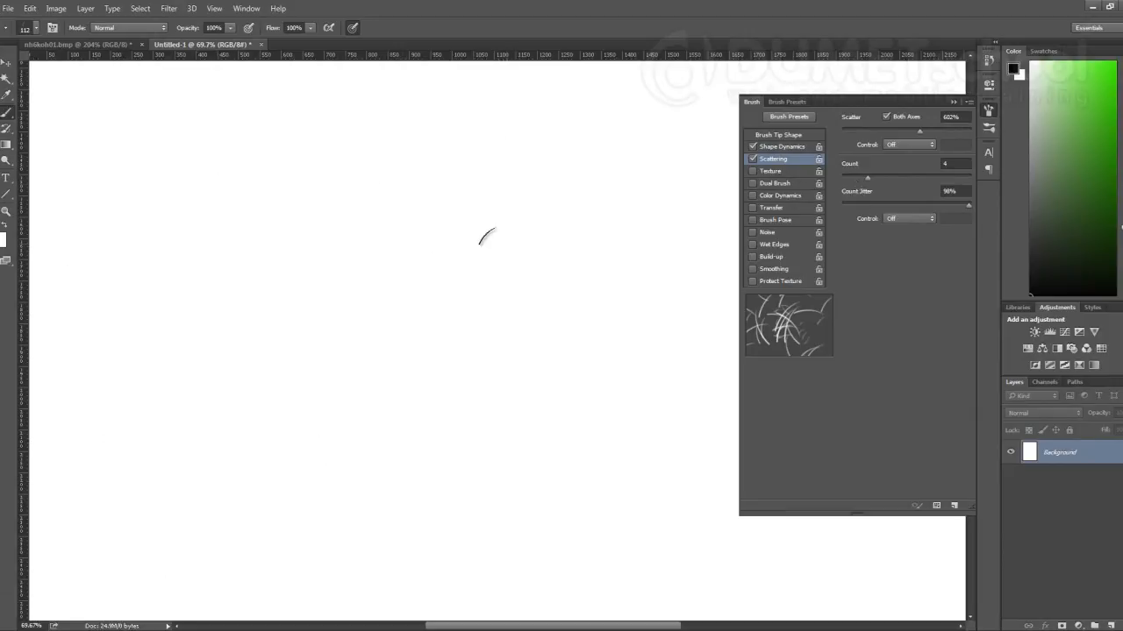
# - Switch to the portrait photo, zoomed in on the chin, and reduce the hair brush size to 15 px
pyautogui.click(72, 44)
pyautogui.scroll(2, 509, 364)
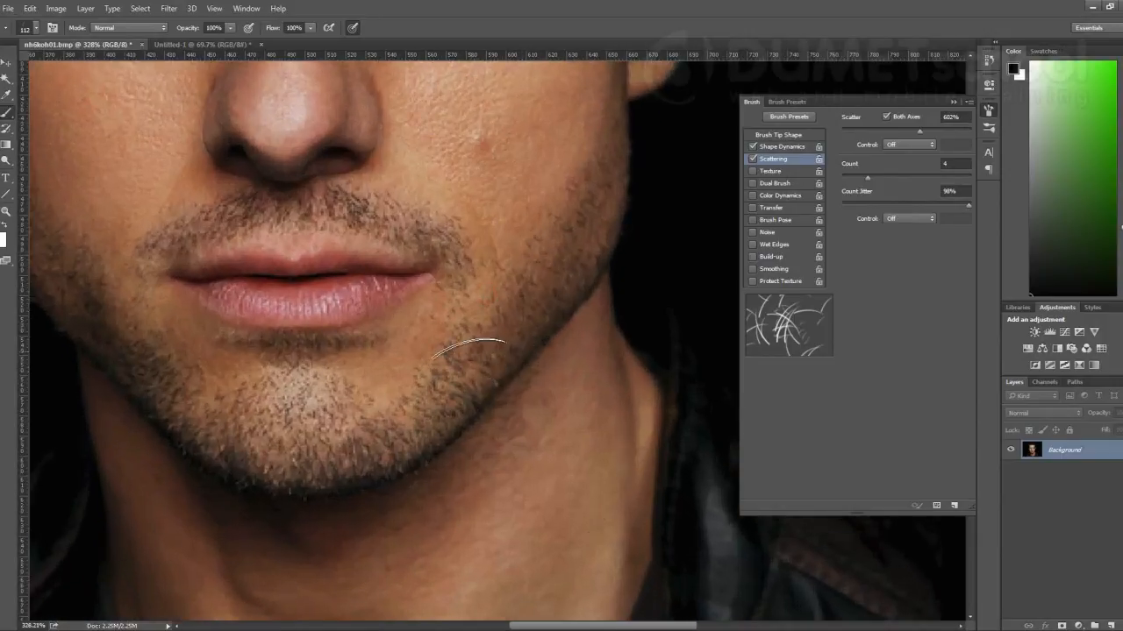
pyautogui.press('[')
pyautogui.press('[')
pyautogui.press('[')
pyautogui.press('[')
pyautogui.press('[')
pyautogui.press('[')
pyautogui.press('[')
pyautogui.press('[')
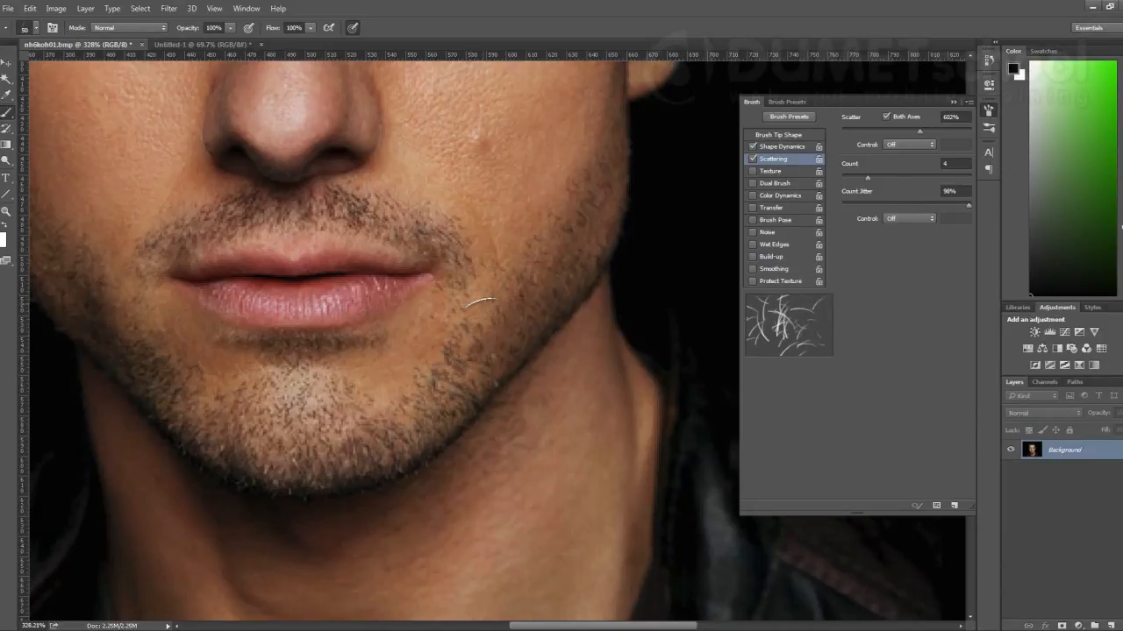
pyautogui.press('[')
pyautogui.press('[')
pyautogui.press('[')
pyautogui.press('[')
pyautogui.press('[')
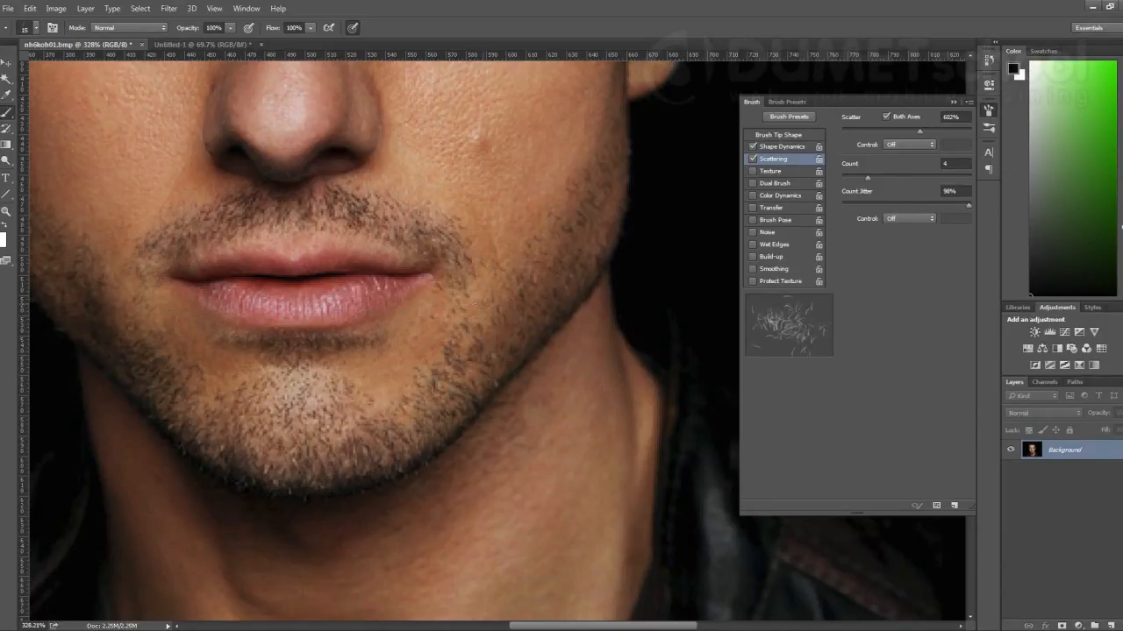
# - Try painting scattered beard hairs over the stubble beside the corner of the mouth, and undo them
pyautogui.moveTo(449, 279); pyautogui.dragTo(447, 377)
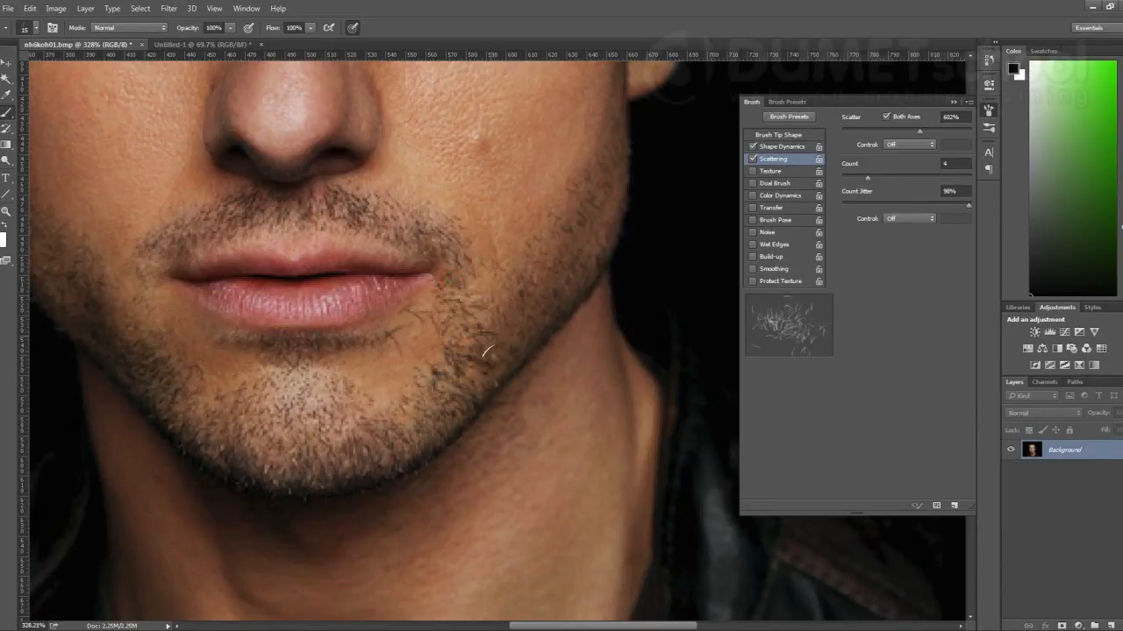
pyautogui.hotkey('ctrl', 'z')
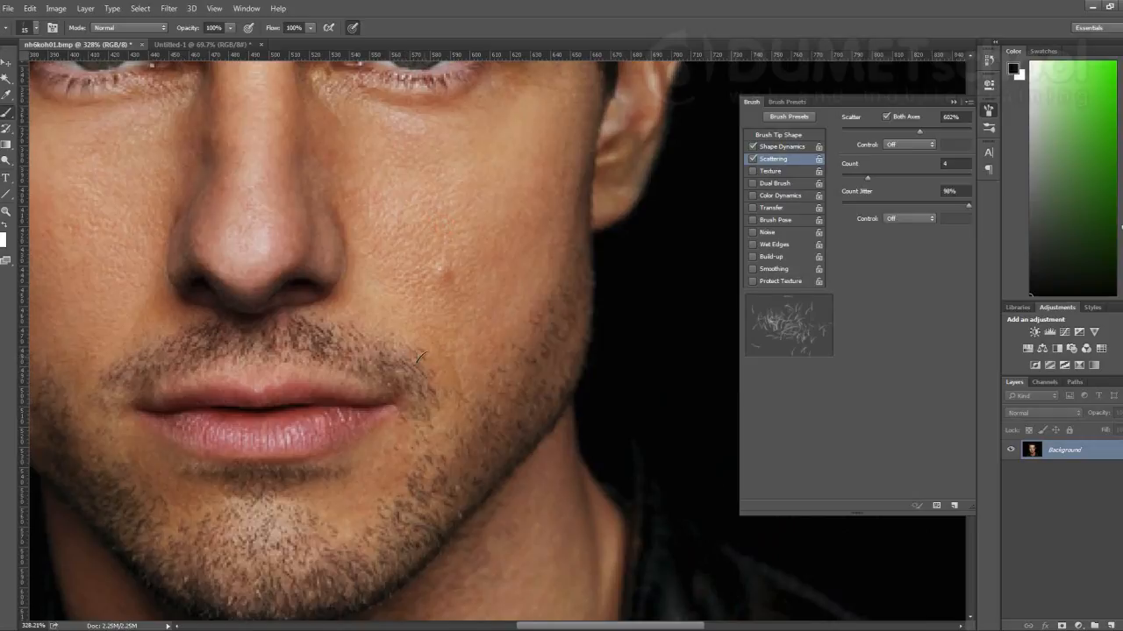
pyautogui.scroll(-2, 406, 357)
pyautogui.press('super')
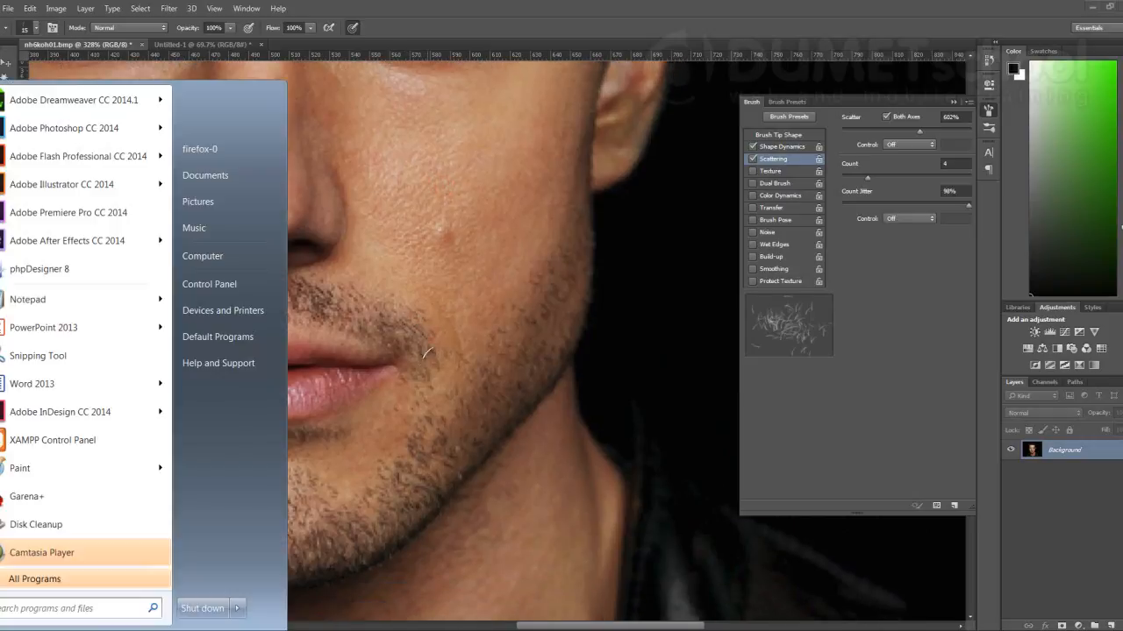
# - Sample foreground colors from the cheek, the lips and the dark stubble along the jaw, try a hair stroke beside the mouth, and undo it
pyautogui.click(423, 30)
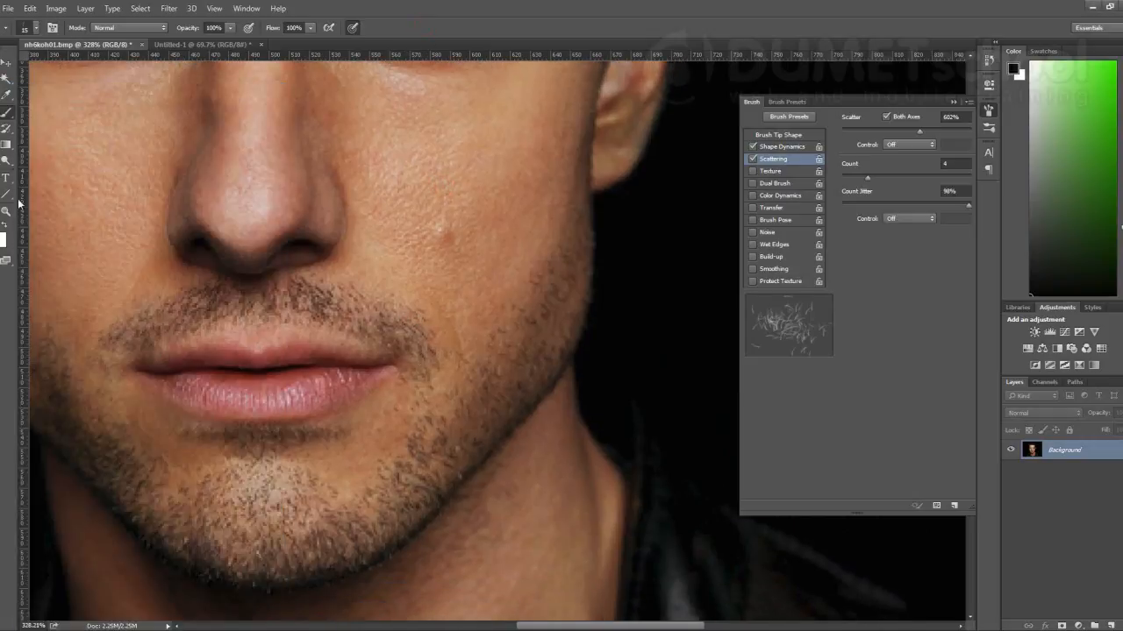
pyautogui.press('alt')
pyautogui.click(409, 207)
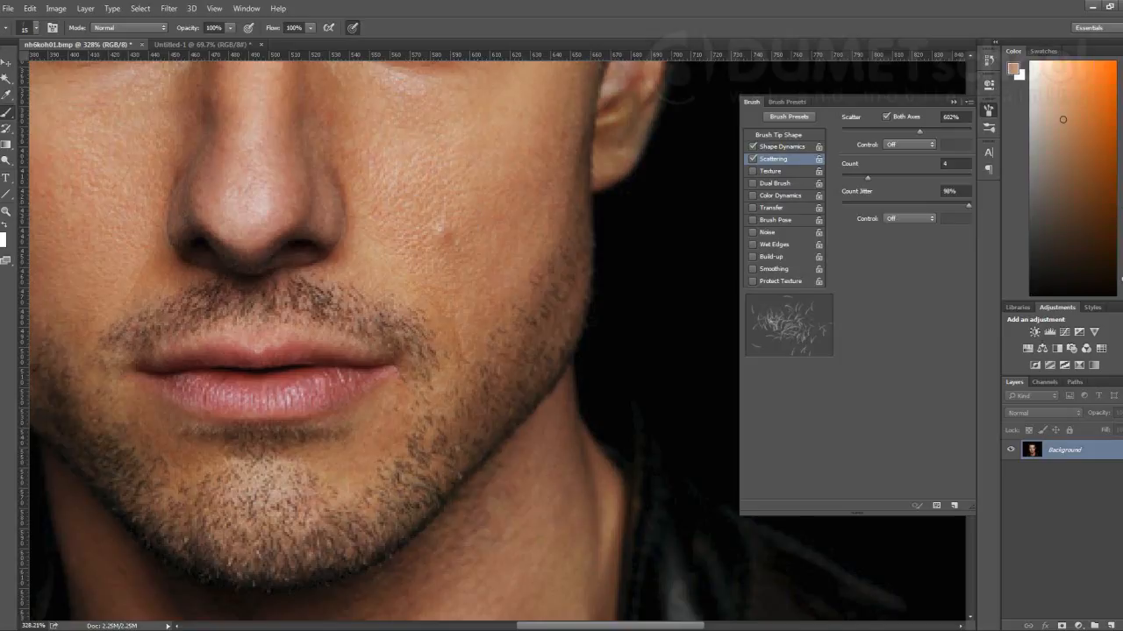
pyautogui.click(292, 356)
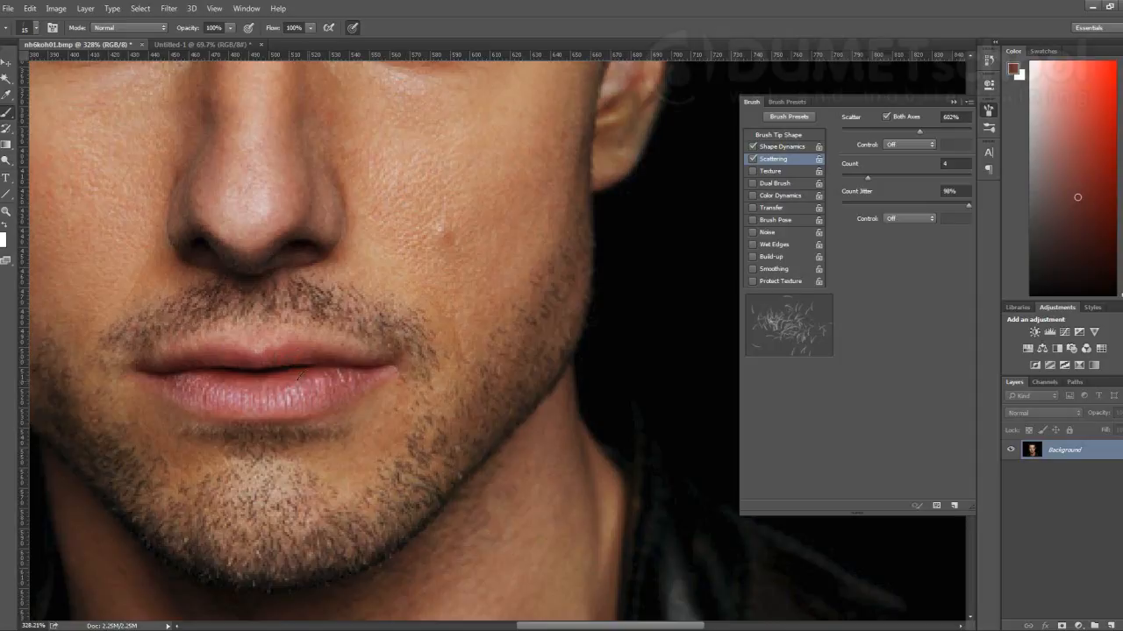
pyautogui.click(372, 553)
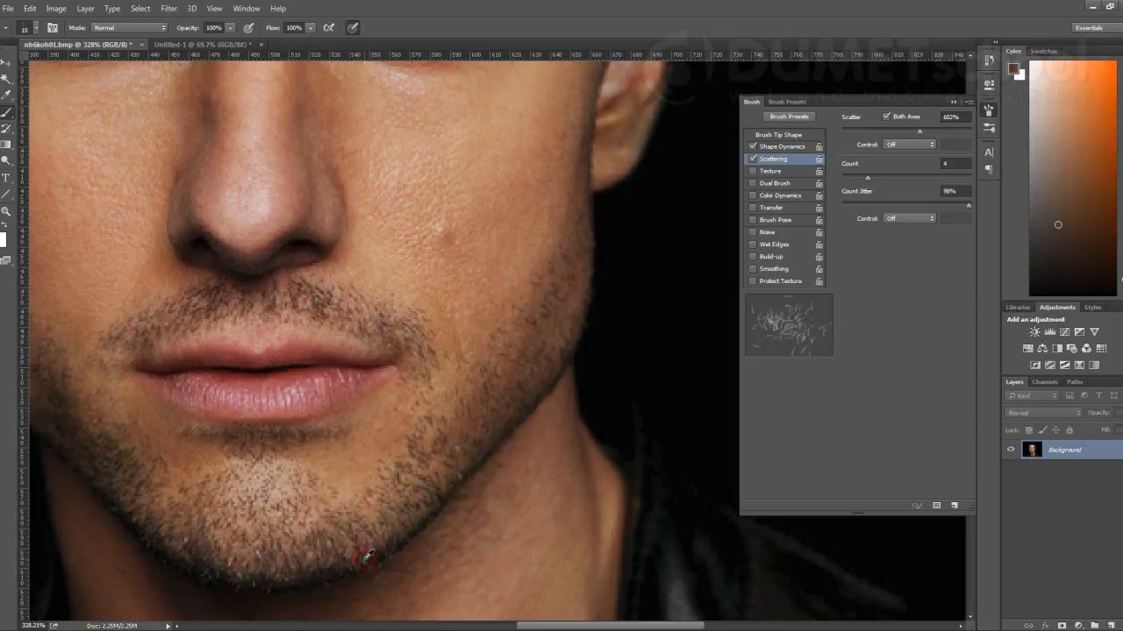
pyautogui.click(373, 549)
pyautogui.moveTo(452, 290)
pyautogui.mouseDown()
pyautogui.moveTo(476, 238)
pyautogui.moveTo(437, 410)
pyautogui.mouseUp()
pyautogui.hotkey('ctrl', 'z')
# - Reduce the hair brush to 5 px, reset the foreground color to black, and paint short hairs over the moustache, mouth corner and jaw stubble
pyautogui.press('[')
pyautogui.press('[')
pyautogui.press('[')
pyautogui.press('[')
pyautogui.press('[')
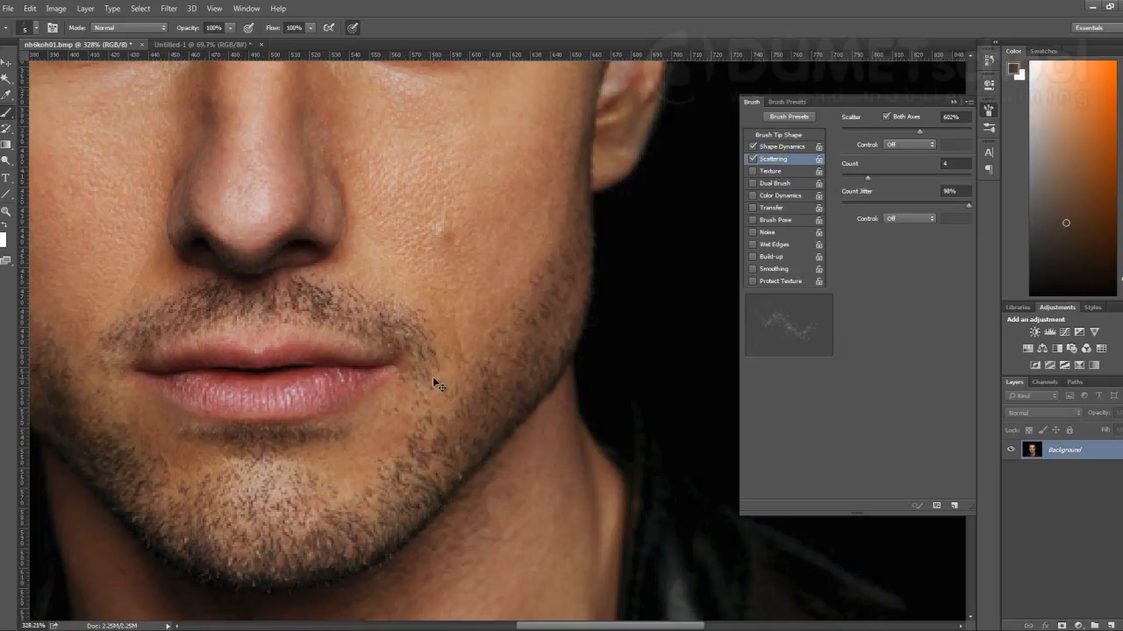
pyautogui.press('d')
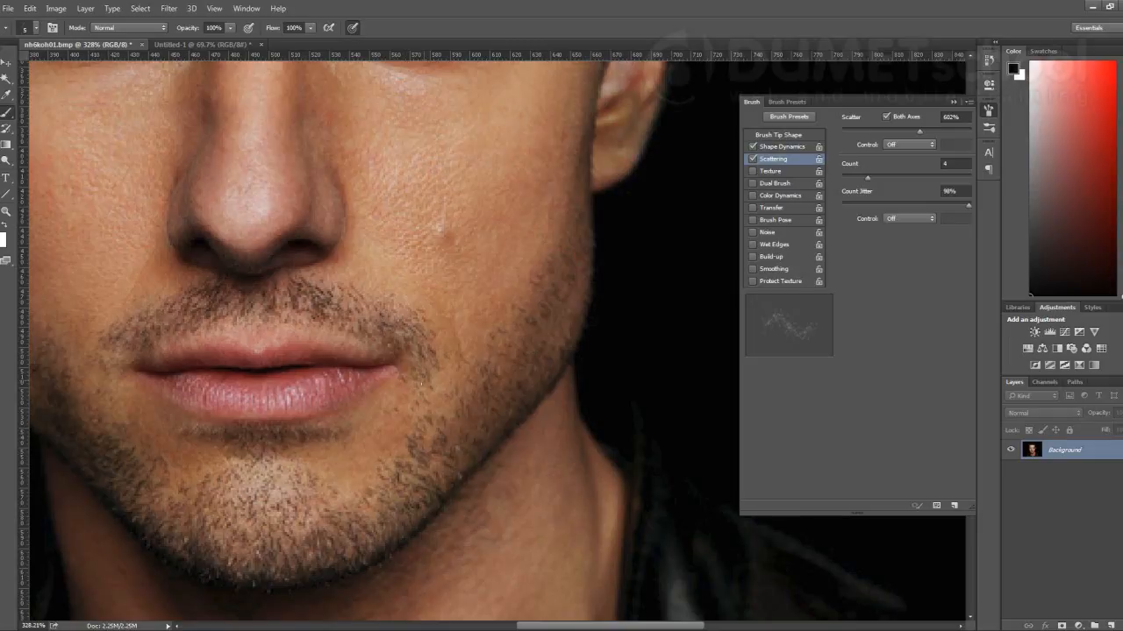
pyautogui.moveTo(307, 294)
pyautogui.mouseDown()
pyautogui.moveTo(364, 312)
pyautogui.moveTo(416, 351)
pyautogui.moveTo(434, 443)
pyautogui.moveTo(464, 421)
pyautogui.moveTo(535, 318)
pyautogui.moveTo(497, 405)
pyautogui.moveTo(464, 430)
pyautogui.moveTo(438, 483)
pyautogui.moveTo(289, 557)
pyautogui.moveTo(272, 491)
pyautogui.moveTo(338, 535)
pyautogui.moveTo(277, 519)
pyautogui.moveTo(344, 539)
pyautogui.moveTo(379, 529)
pyautogui.moveTo(524, 373)
pyautogui.mouseUp()
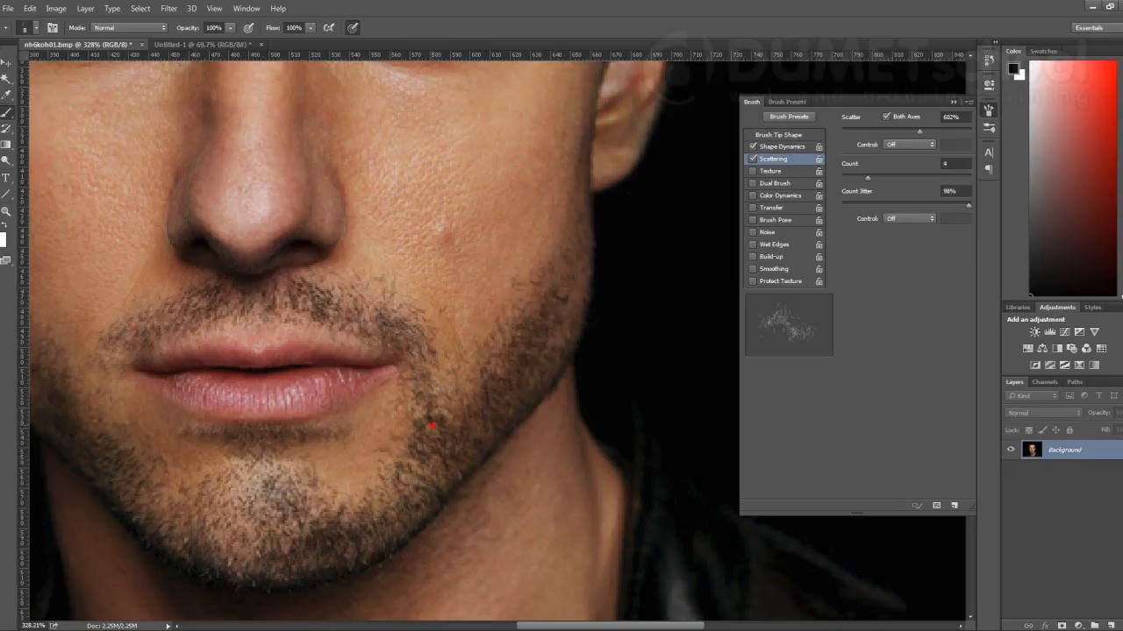
pyautogui.moveTo(432, 426)
pyautogui.mouseDown()
pyautogui.moveTo(426, 409)
pyautogui.moveTo(422, 433)
pyautogui.mouseUp()
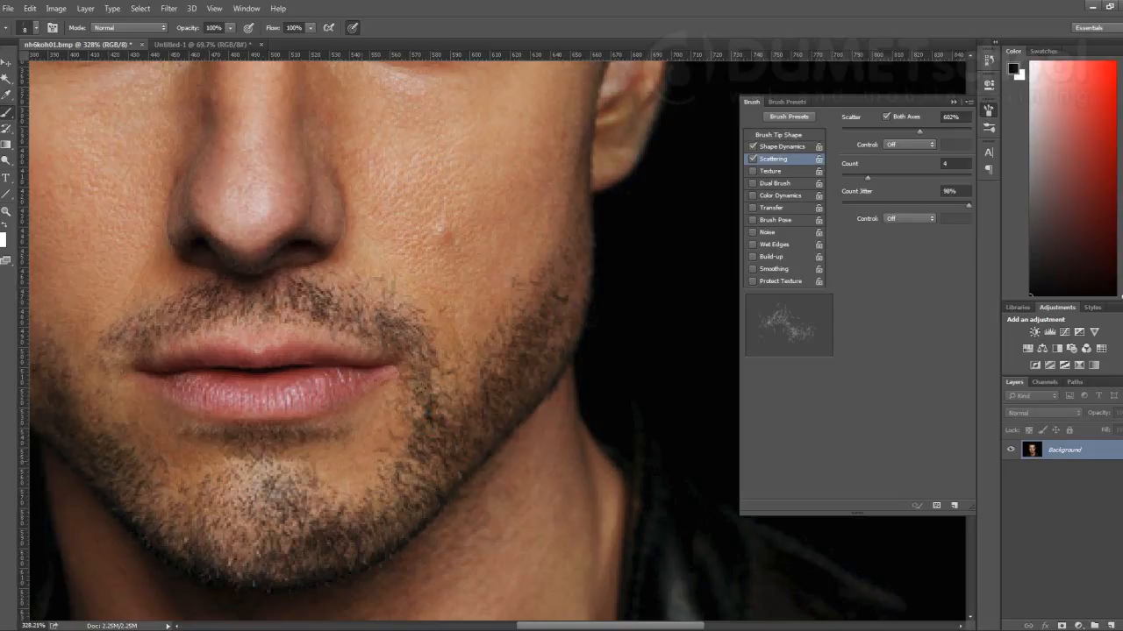
# - Shrink the brush to 6 px, sample dark brown from the beard, and dab more hairs over the stubble on the chin and jaw
pyautogui.press('[')
pyautogui.press('[')
pyautogui.keyDown('alt'); pyautogui.click(124, 481); pyautogui.keyUp('alt')
pyautogui.click(401, 500)
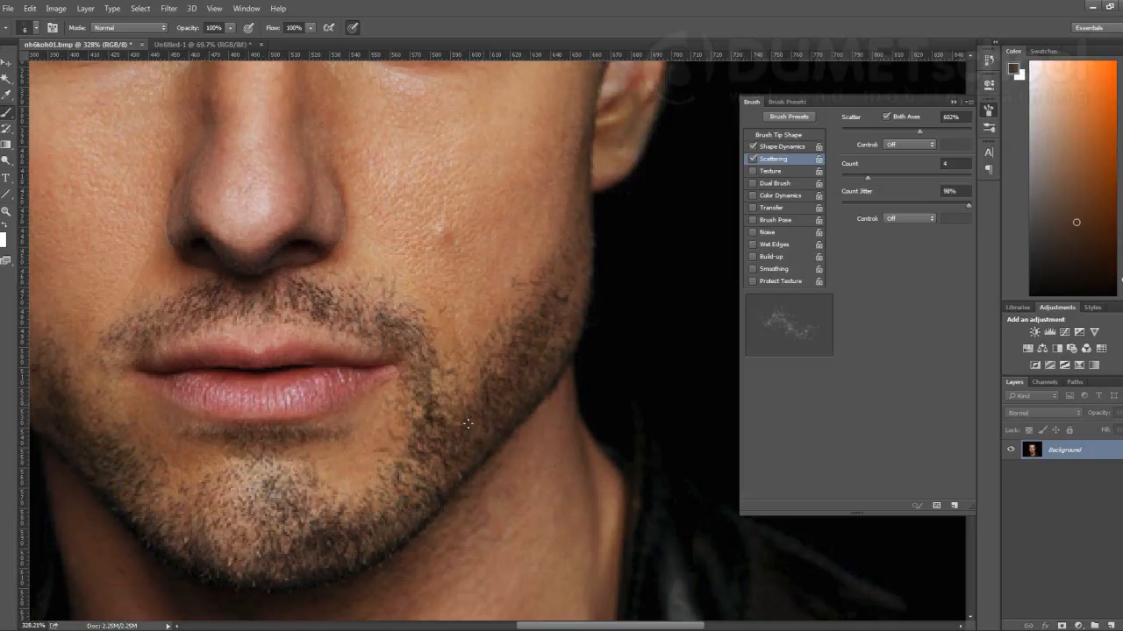
pyautogui.click(425, 488)
pyautogui.click(420, 420)
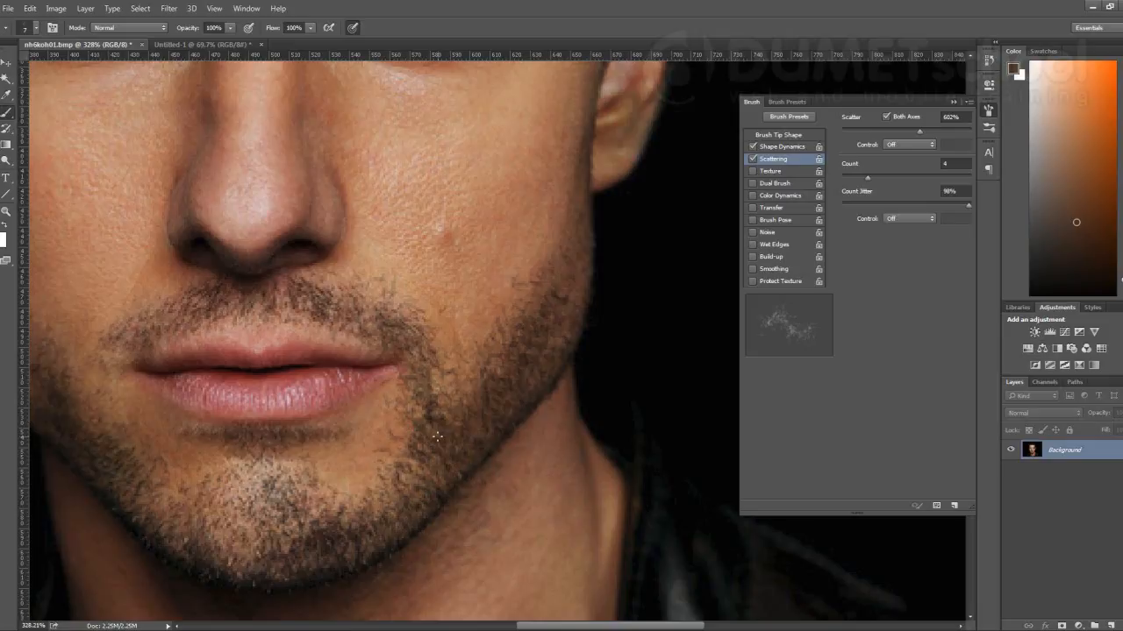
# - Reset the foreground color to black, enlarge the hair brush to 15 px, try a dab on the cheek, and undo it
pyautogui.press('[')
pyautogui.press('d')
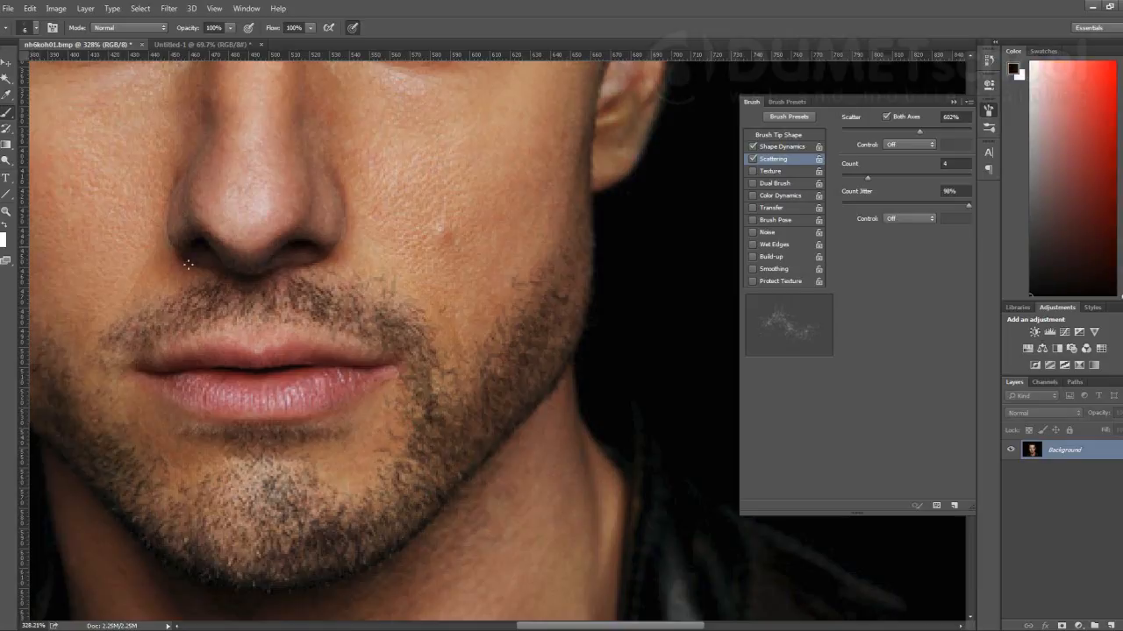
pyautogui.press(']')
pyautogui.press(']')
pyautogui.press(']')
pyautogui.press(']')
pyautogui.press(']')
pyautogui.click(444, 241)
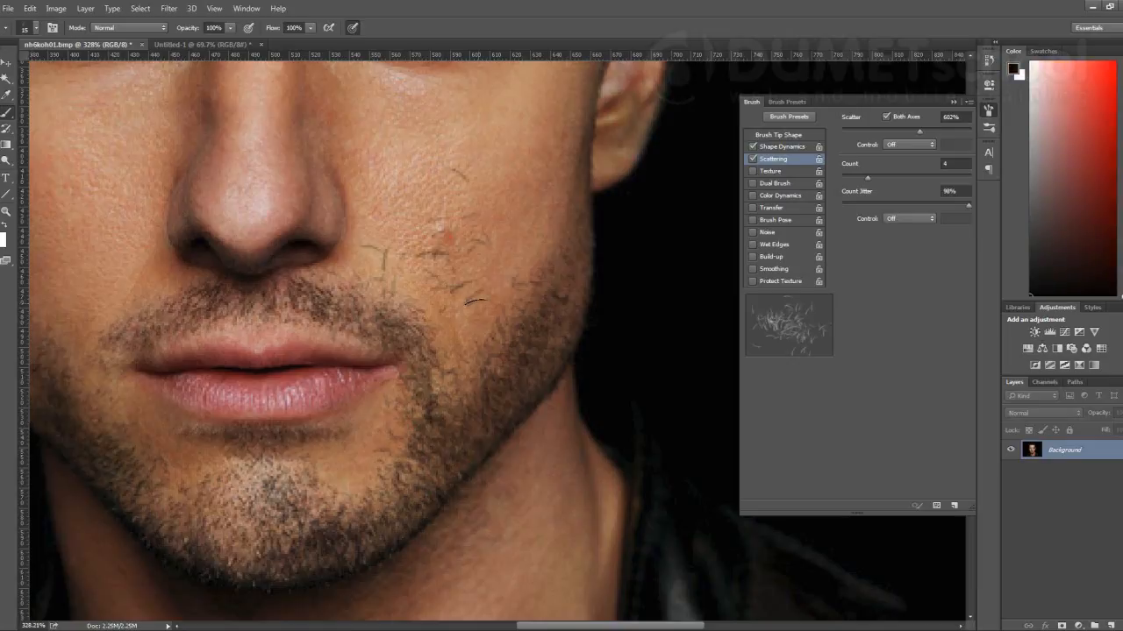
pyautogui.hotkey('ctrl', 'z')
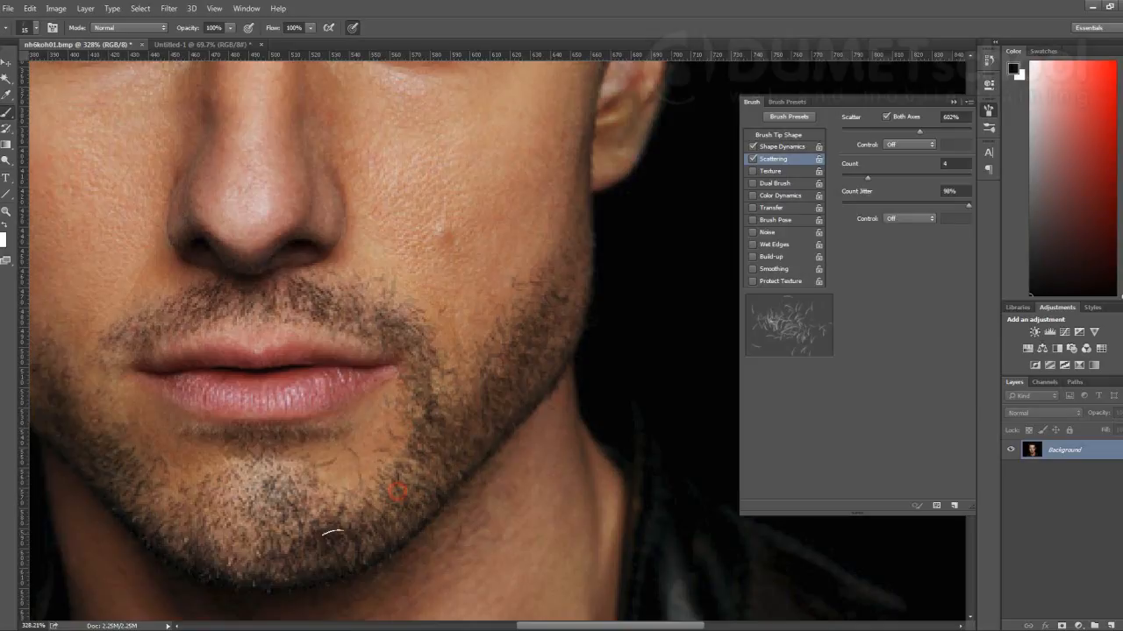
# - Paint scattered 15 px black hairs beneath the chin and along the underside of the jaw onto the neck
pyautogui.scroll(-4, 426, 516)
pyautogui.moveTo(420, 535); pyautogui.dragTo(413, 314)
pyautogui.scroll(6, 406, 388)
pyautogui.moveTo(219, 281)
pyautogui.mouseDown()
pyautogui.moveTo(295, 295)
pyautogui.moveTo(438, 246)
pyautogui.mouseUp()
pyautogui.moveTo(466, 211); pyautogui.dragTo(439, 241)
pyautogui.moveTo(476, 205)
pyautogui.mouseDown()
pyautogui.moveTo(416, 256)
pyautogui.moveTo(296, 296)
pyautogui.mouseUp()
pyautogui.click(273, 308)
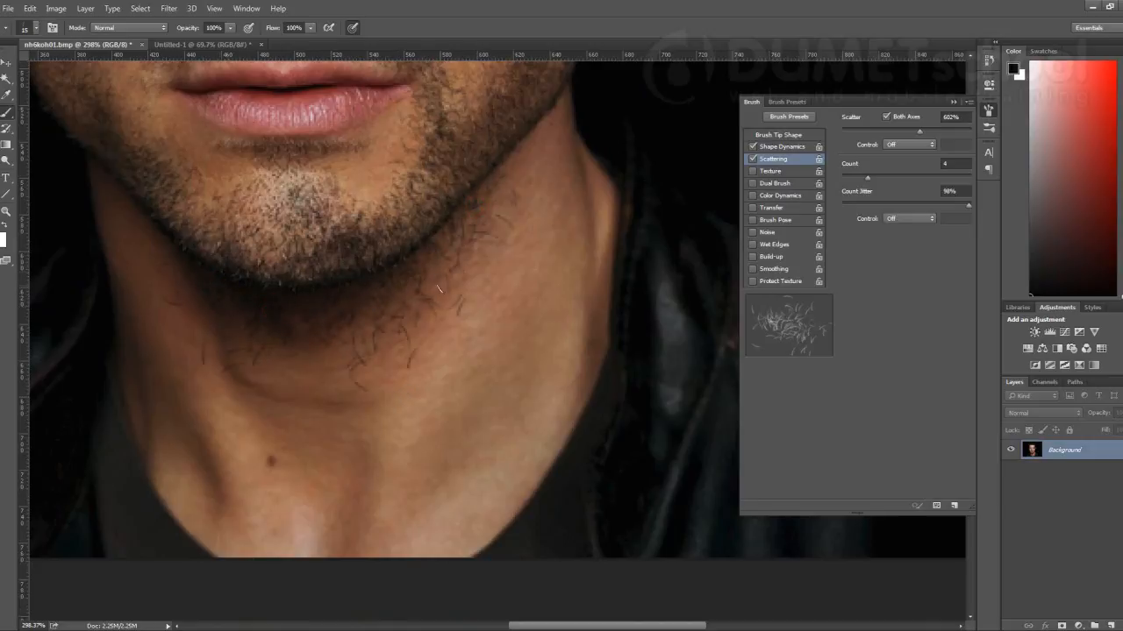
# - Reduce the hair brush to 10 px, fill in the beard on the chin, jaw and mouth corner, and reduce the brush to 9 px
pyautogui.scroll(-3, 465, 351)
pyautogui.scroll(-3, 465, 351)
pyautogui.scroll(3, 527, 368)
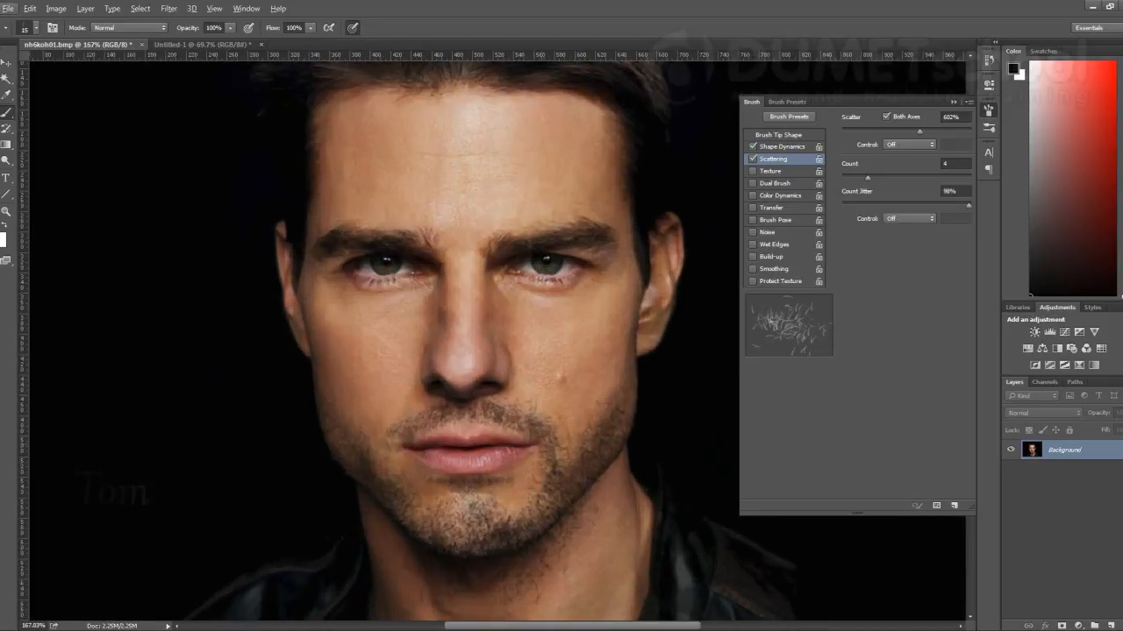
pyautogui.moveTo(574, 449); pyautogui.dragTo(390, 386)
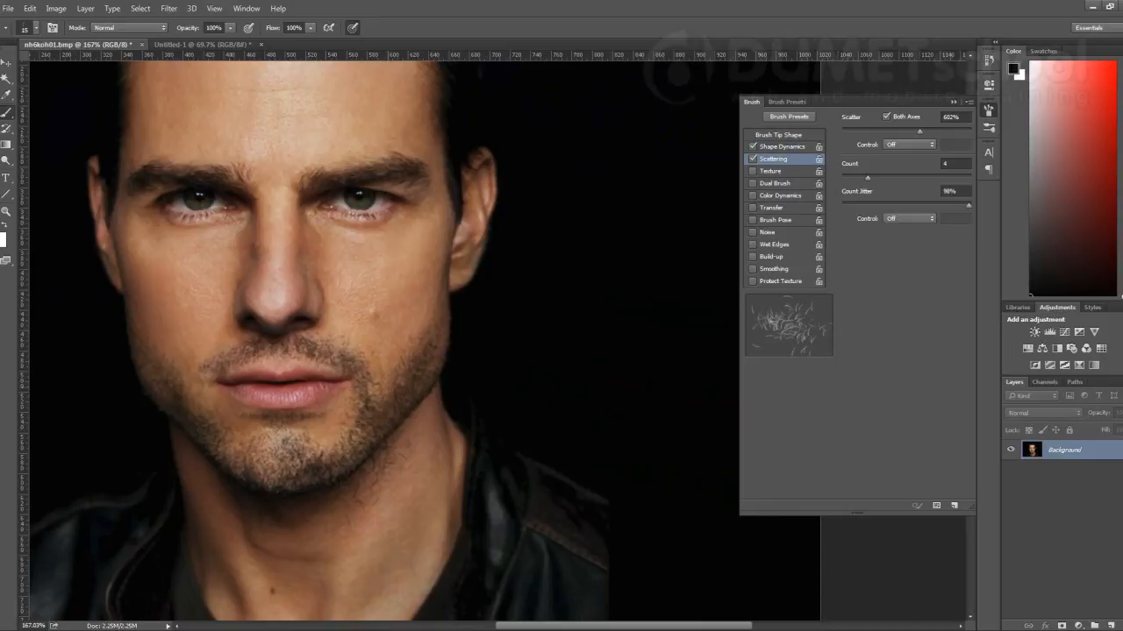
pyautogui.press('[')
pyautogui.moveTo(406, 371)
pyautogui.mouseDown()
pyautogui.moveTo(334, 459)
pyautogui.moveTo(301, 441)
pyautogui.moveTo(295, 475)
pyautogui.moveTo(263, 468)
pyautogui.mouseUp()
pyautogui.moveTo(363, 442)
pyautogui.mouseDown()
pyautogui.moveTo(329, 452)
pyautogui.moveTo(347, 421)
pyautogui.moveTo(321, 443)
pyautogui.moveTo(377, 413)
pyautogui.moveTo(439, 354)
pyautogui.mouseUp()
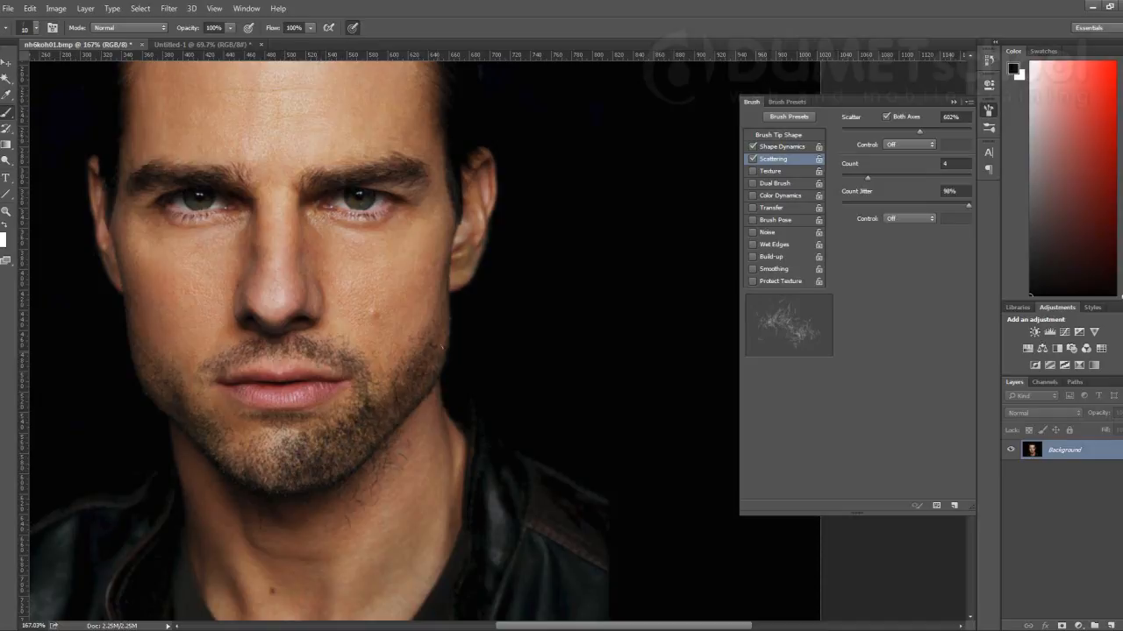
pyautogui.moveTo(368, 400)
pyautogui.mouseDown()
pyautogui.moveTo(361, 368)
pyautogui.moveTo(316, 345)
pyautogui.moveTo(367, 387)
pyautogui.moveTo(367, 402)
pyautogui.moveTo(395, 382)
pyautogui.moveTo(307, 433)
pyautogui.mouseUp()
pyautogui.press('[')
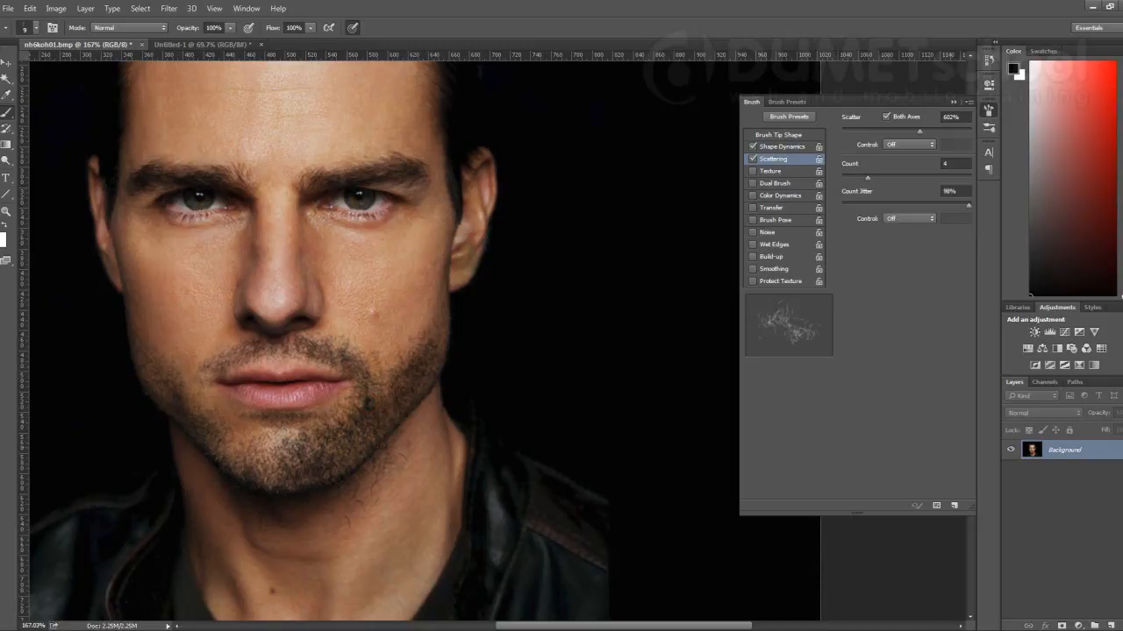
pyautogui.scroll(-6, 510, 421)
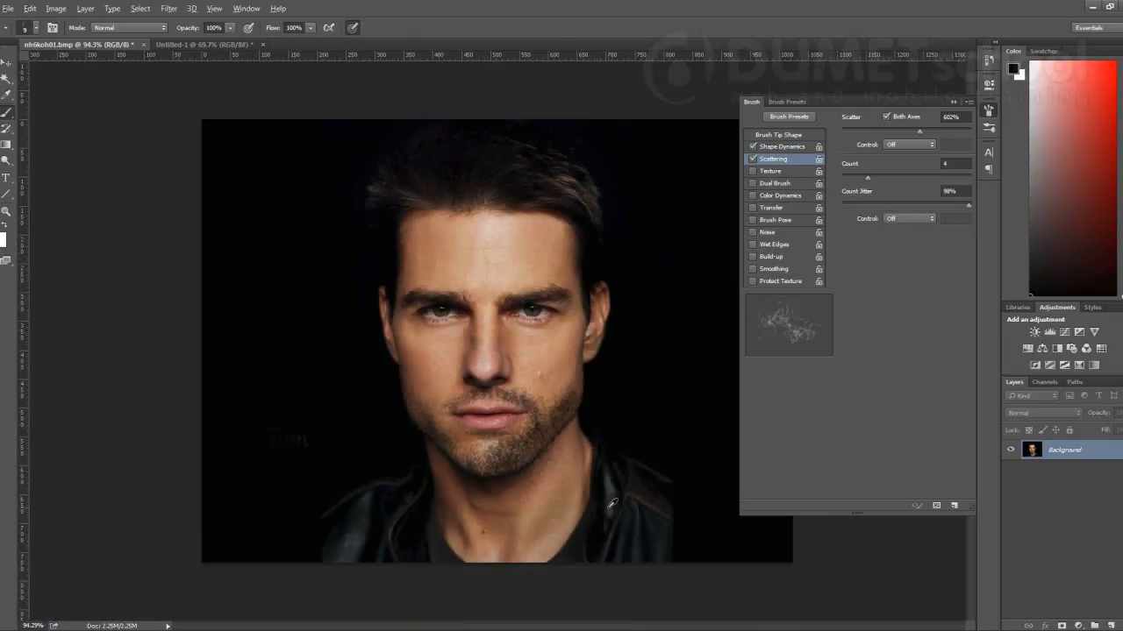